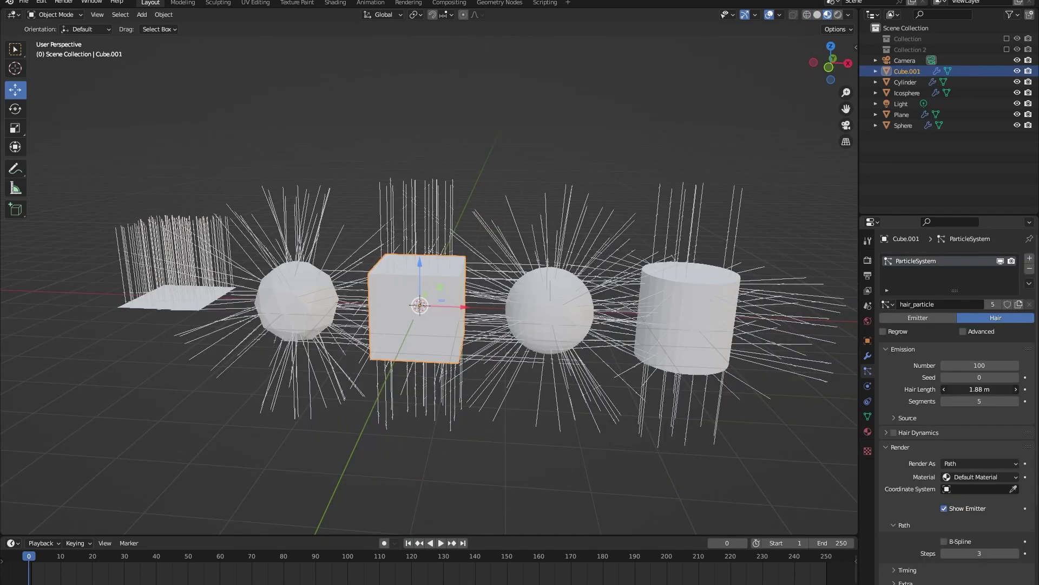
# Step: Shorten the existing hair strands, reverse the wind strength and move the view closer
pyautogui.moveTo(980, 389)
pyautogui.mouseDown()
pyautogui.moveTo(953, 389)
pyautogui.moveTo(974, 389)
pyautogui.mouseUp()
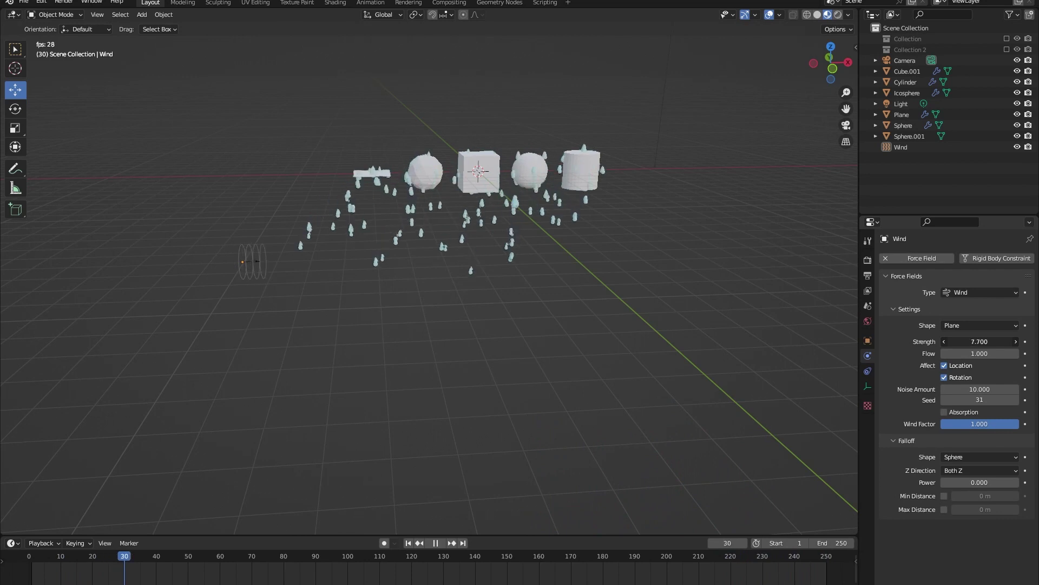
pyautogui.moveTo(980, 341); pyautogui.dragTo(936, 341)
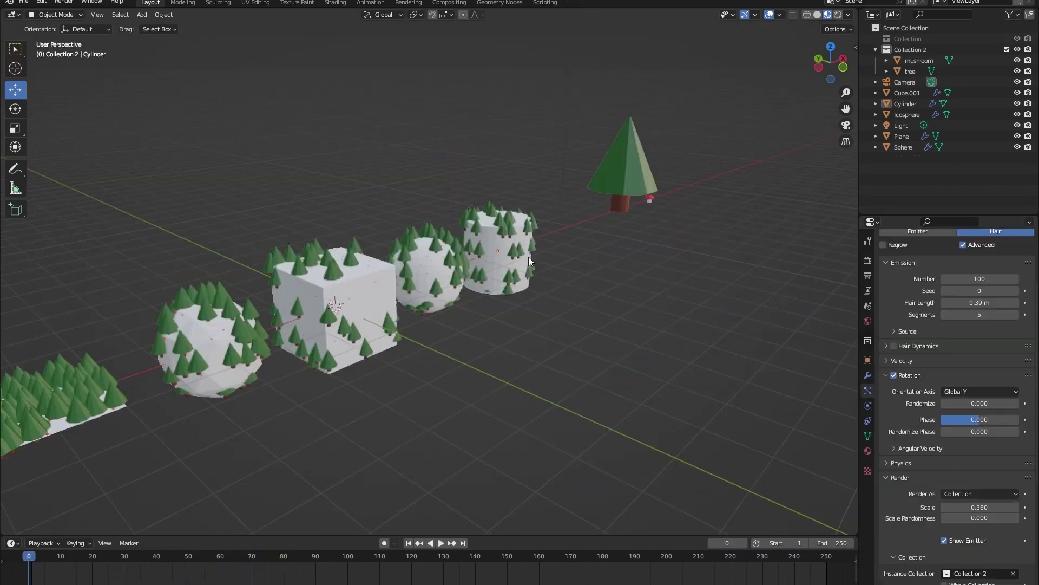
pyautogui.moveTo(528, 257); pyautogui.dragTo(459, 280, button='middle')
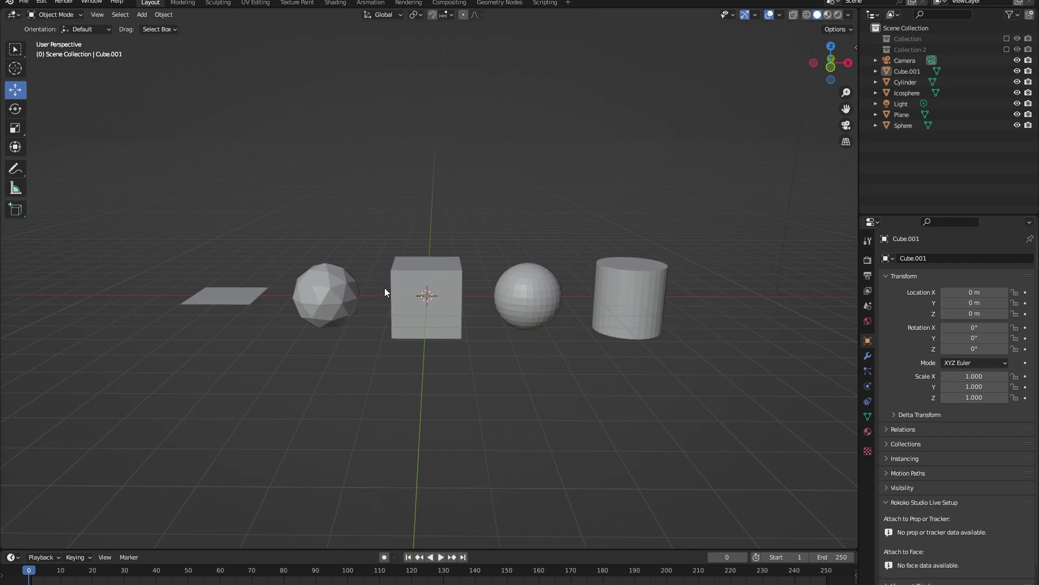
# Step: Add a particle system to Cube.001, trying Hair before settling on Emitter
pyautogui.click(411, 291)
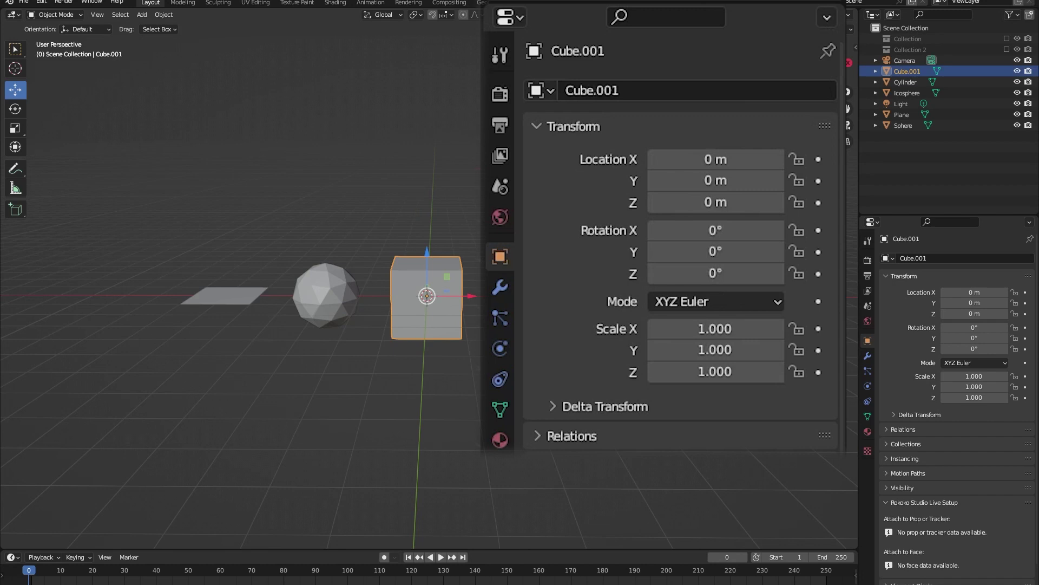
pyautogui.click(866, 369)
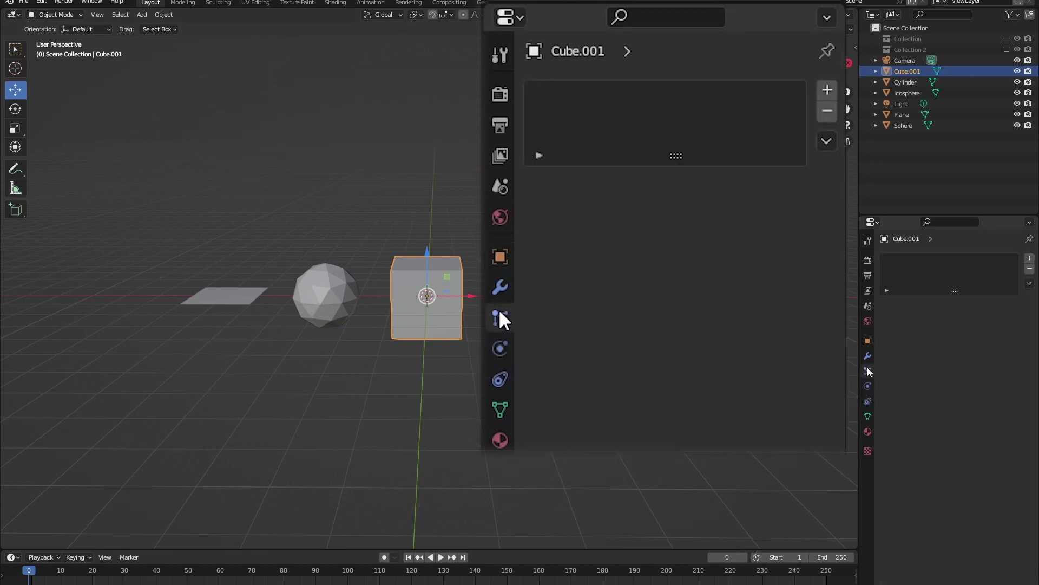
pyautogui.click(1030, 260)
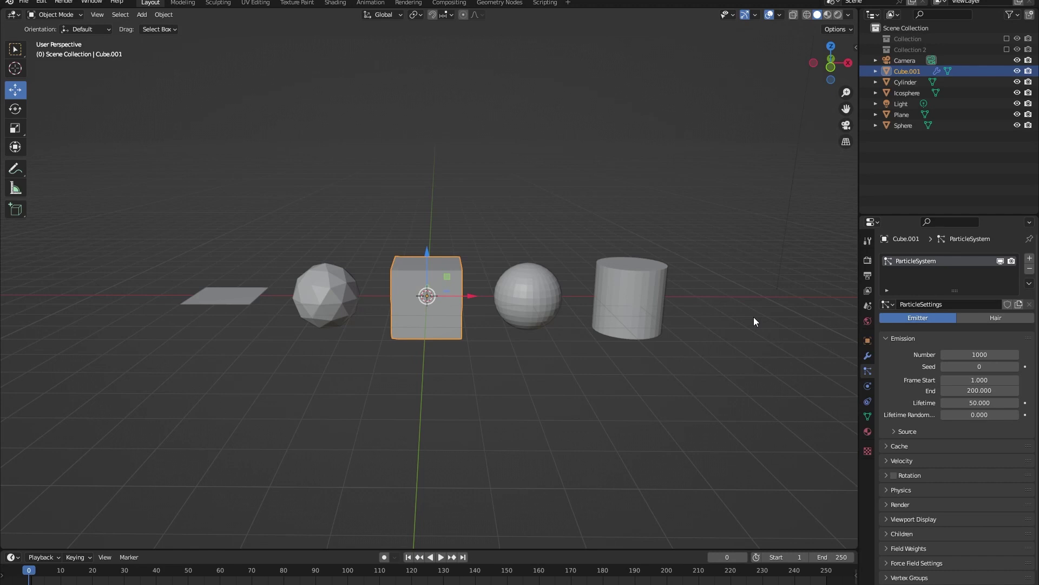
pyautogui.click(985, 317)
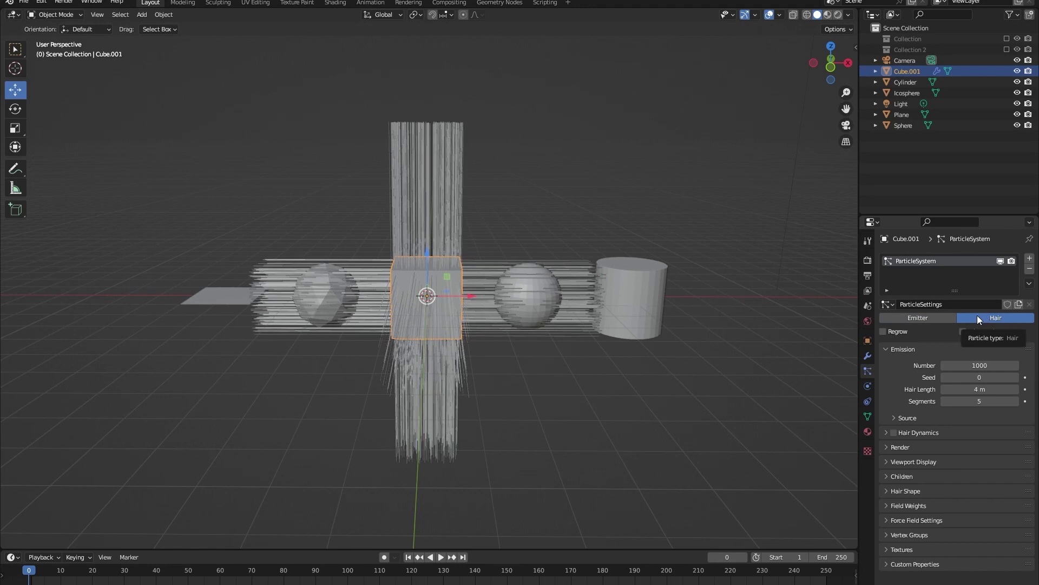
pyautogui.click(940, 318)
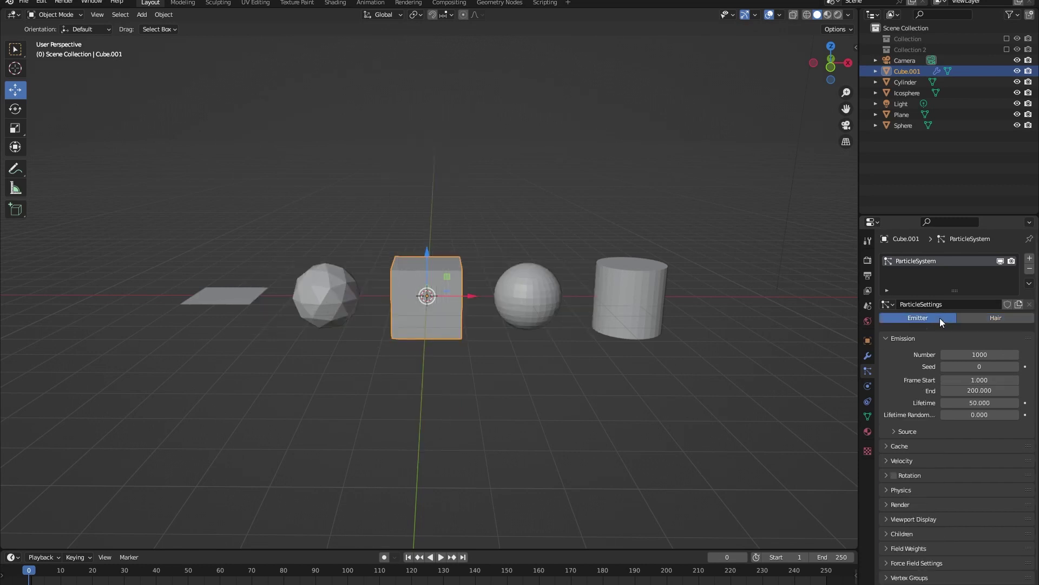
# Step: Tilt the view down onto the objects and make the timeline area slightly taller
pyautogui.moveTo(693, 391); pyautogui.dragTo(686, 402, button='middle')
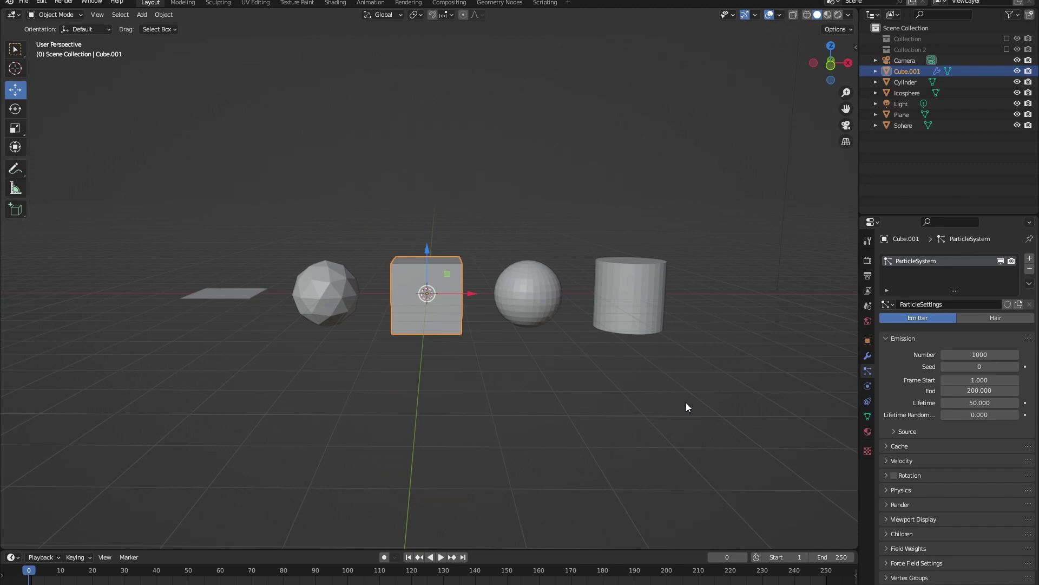
pyautogui.scroll(-3, 642, 379)
pyautogui.moveTo(642, 379); pyautogui.dragTo(641, 374, button='middle')
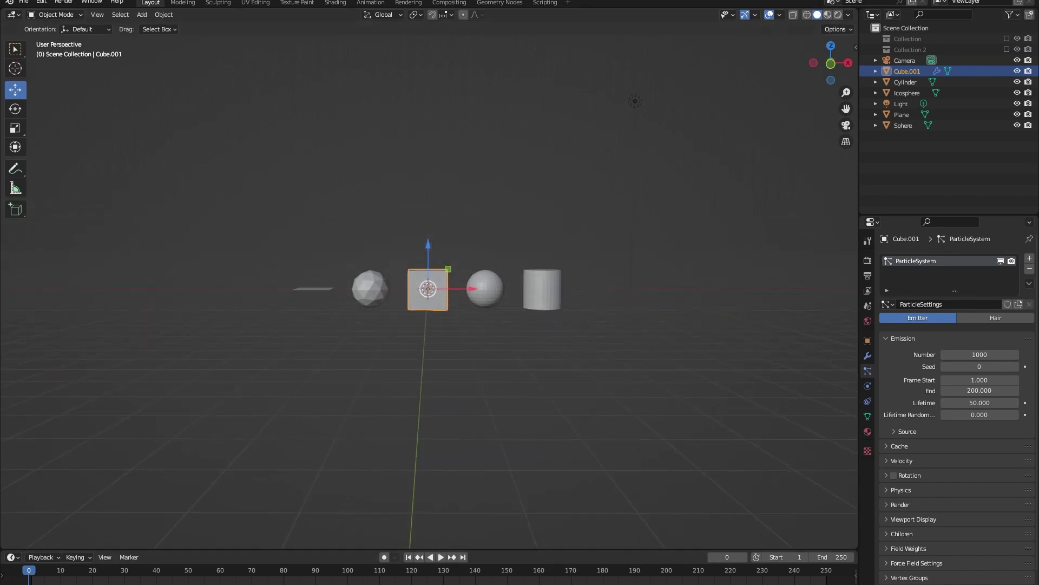
pyautogui.moveTo(168, 548); pyautogui.dragTo(174, 534)
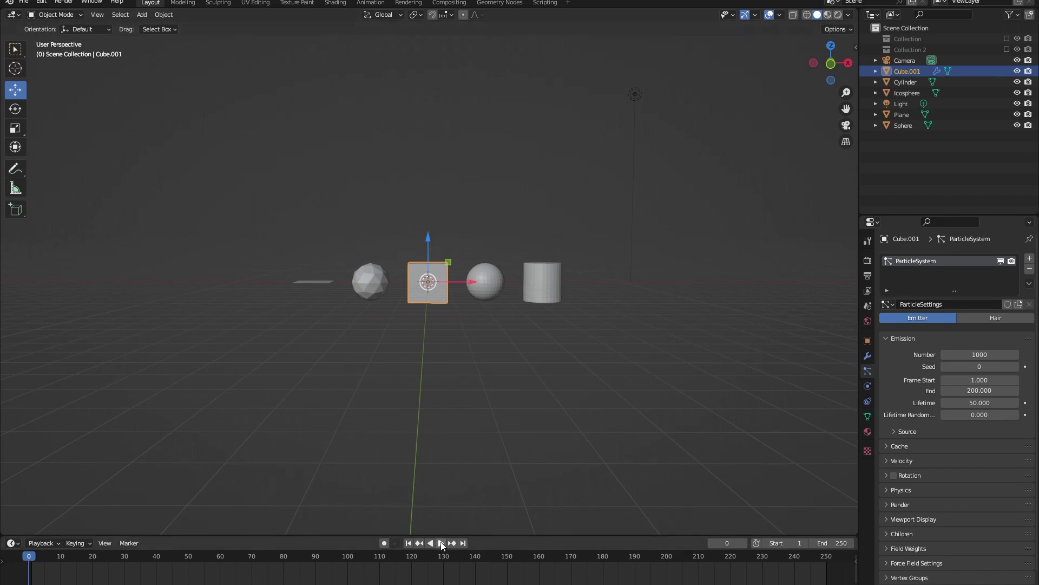
# Step: Play the cube's falling particles from above, then stop back at frame 0
pyautogui.moveTo(522, 423)
pyautogui.mouseDown(button='middle')
pyautogui.moveTo(521, 444)
pyautogui.moveTo(521, 424)
pyautogui.mouseUp(button='middle')
pyautogui.press('space')
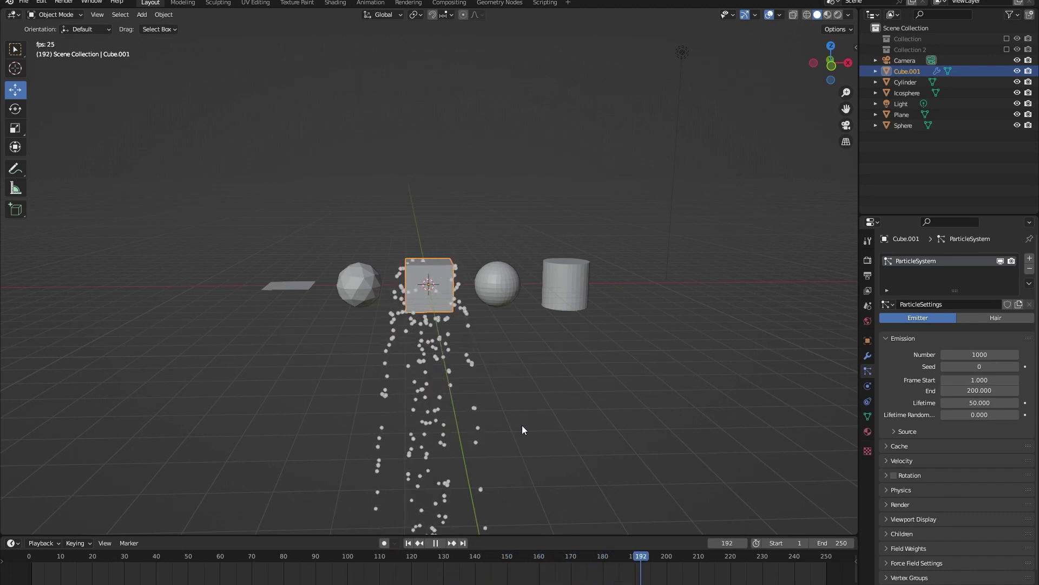
pyautogui.press('Escape')
pyautogui.scroll(3, 476, 281)
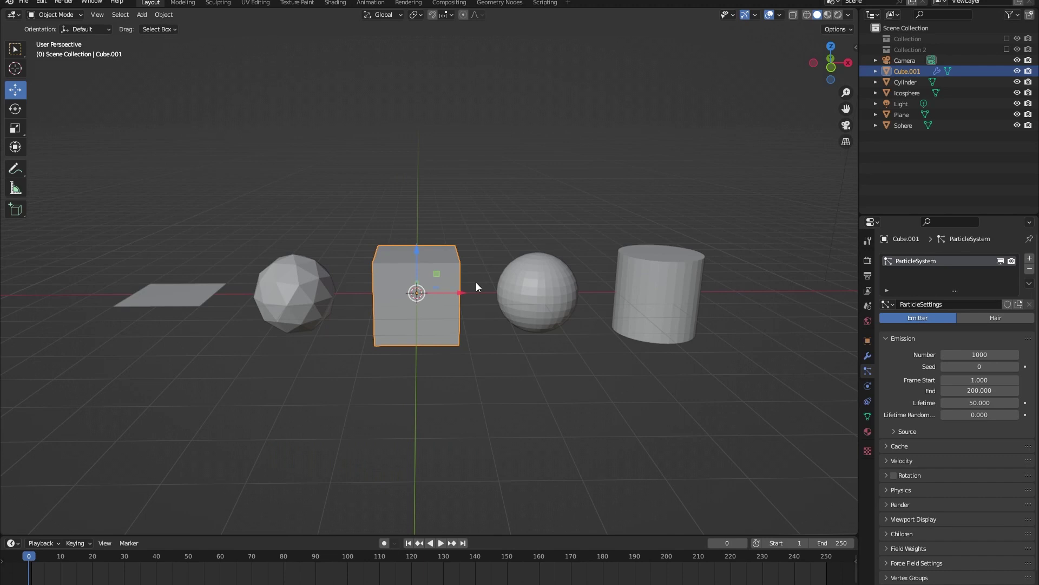
# Step: Give the sphere its own new particle system, ParticleSettings.001, then reselect the cube
pyautogui.click(527, 289)
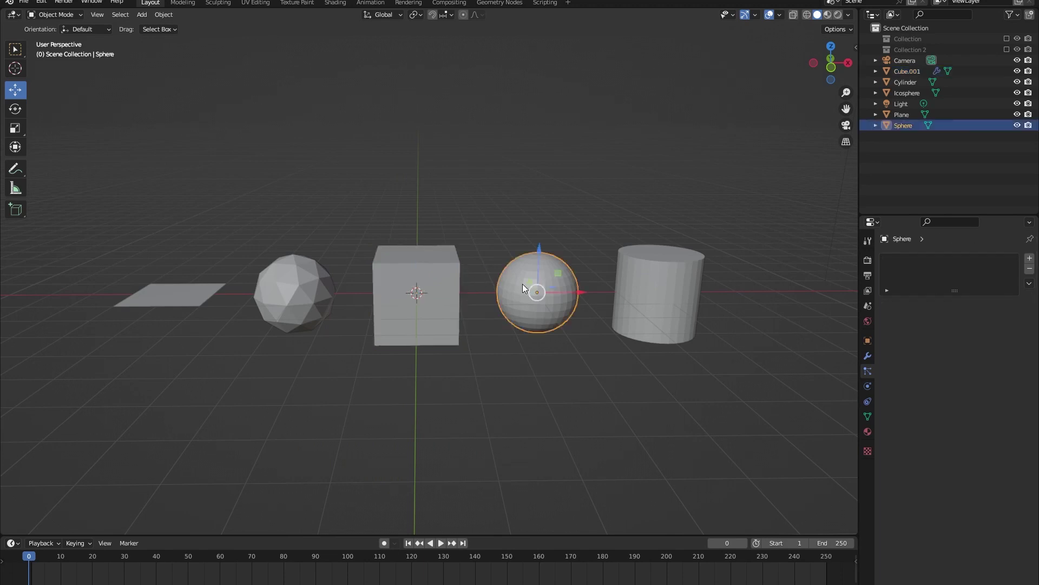
pyautogui.click(1028, 260)
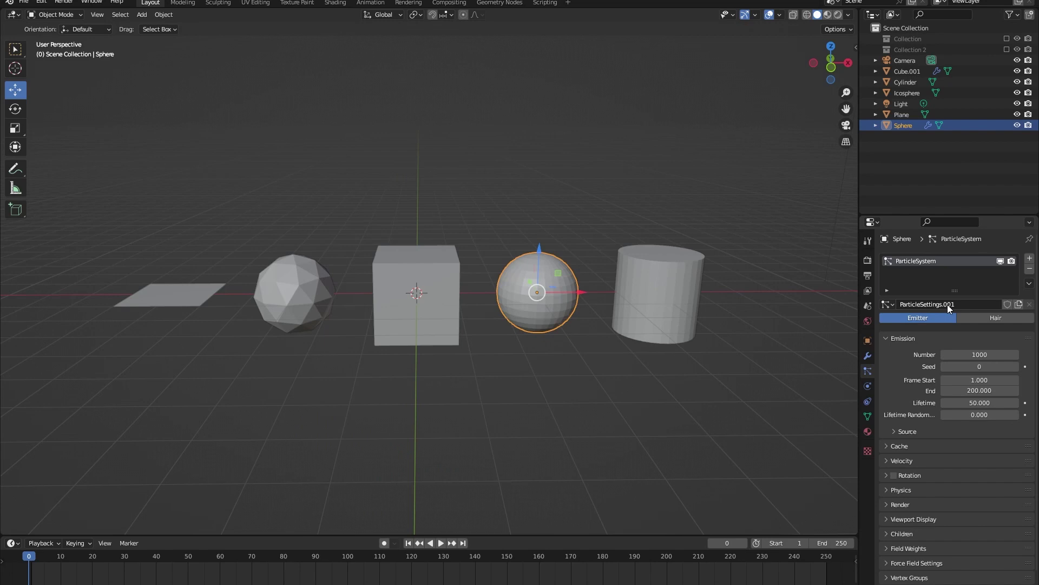
pyautogui.click(456, 277)
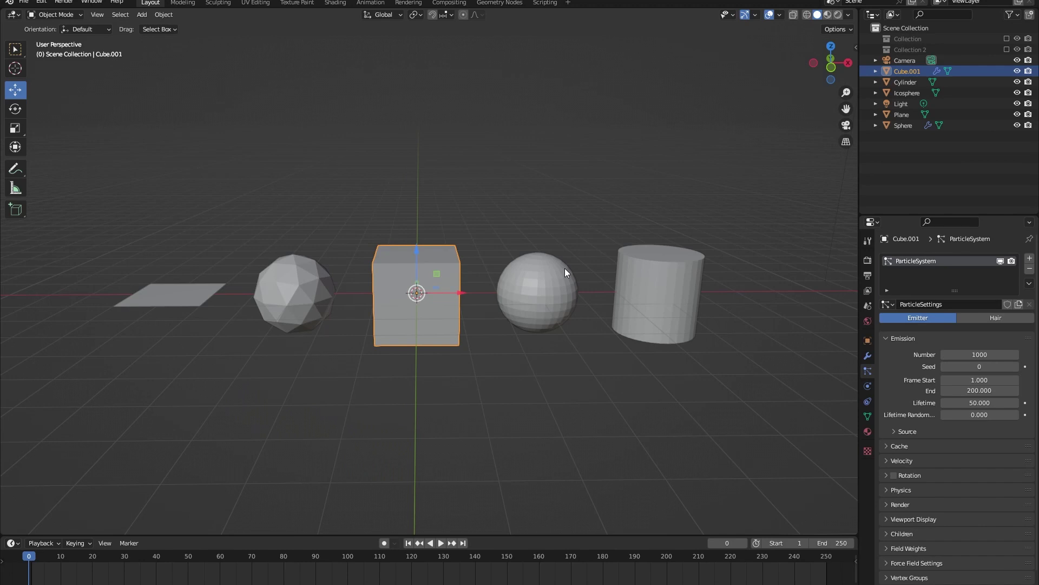
# Step: Switch the sphere's particle system to reuse the cube's ParticleSettings
pyautogui.click(551, 299)
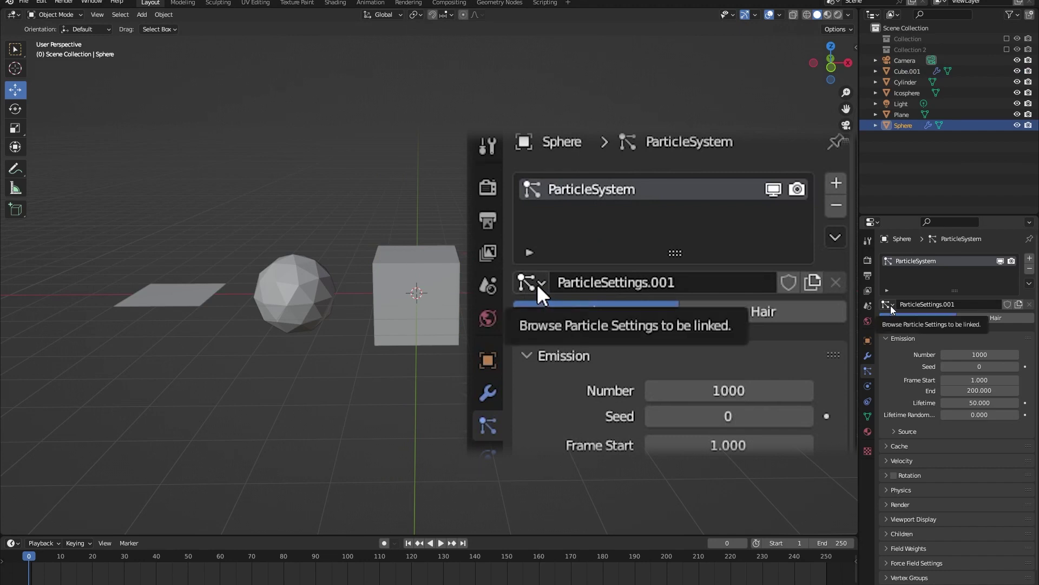
pyautogui.click(891, 305)
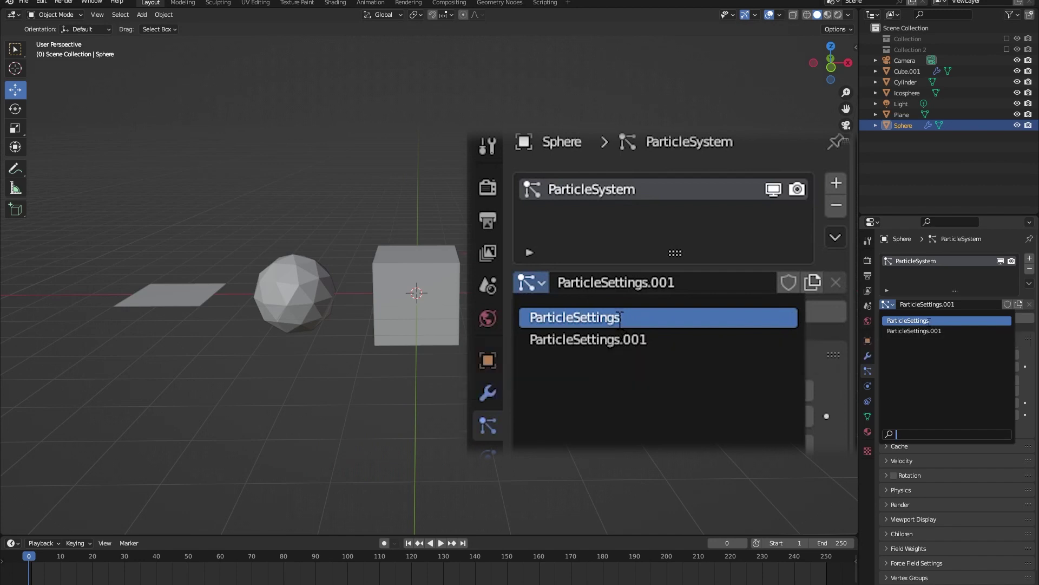
pyautogui.click(929, 321)
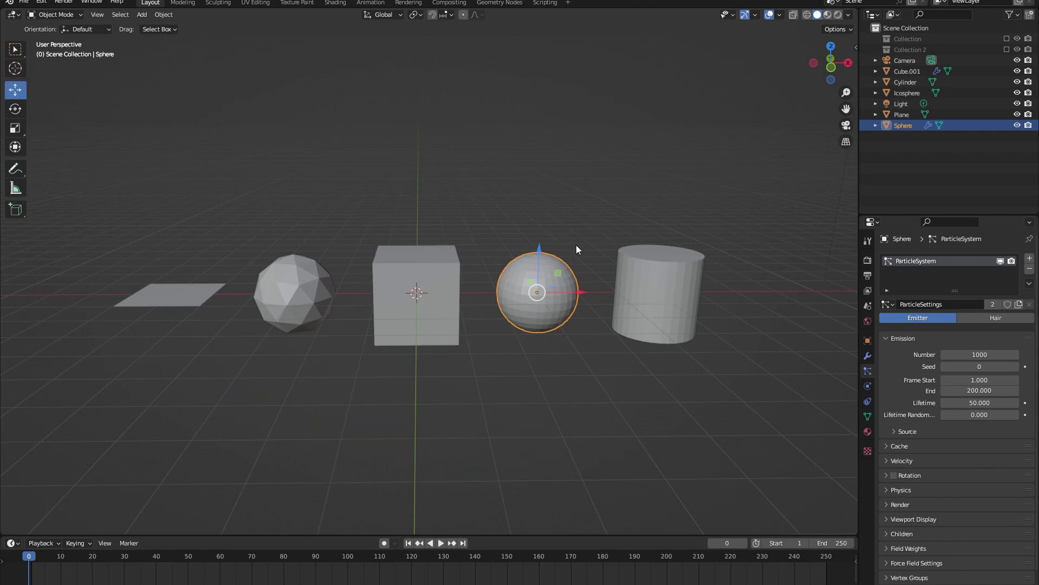
# Step: Rename the shared particle settings to 'rain_particle_system' and check it on cube and sphere
pyautogui.click(941, 303)
pyautogui.write('rain_particle_system')
pyautogui.click(451, 268)
pyautogui.click(546, 275)
# Step: Add particle systems using the shared rain_particle_system settings to the remaining objects
pyautogui.click(282, 310)
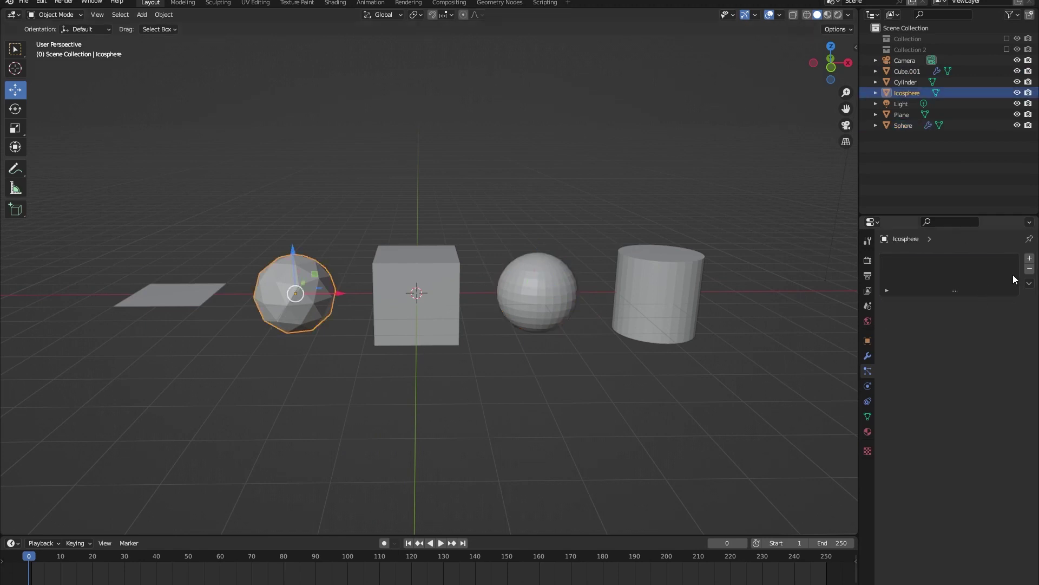
pyautogui.click(1029, 258)
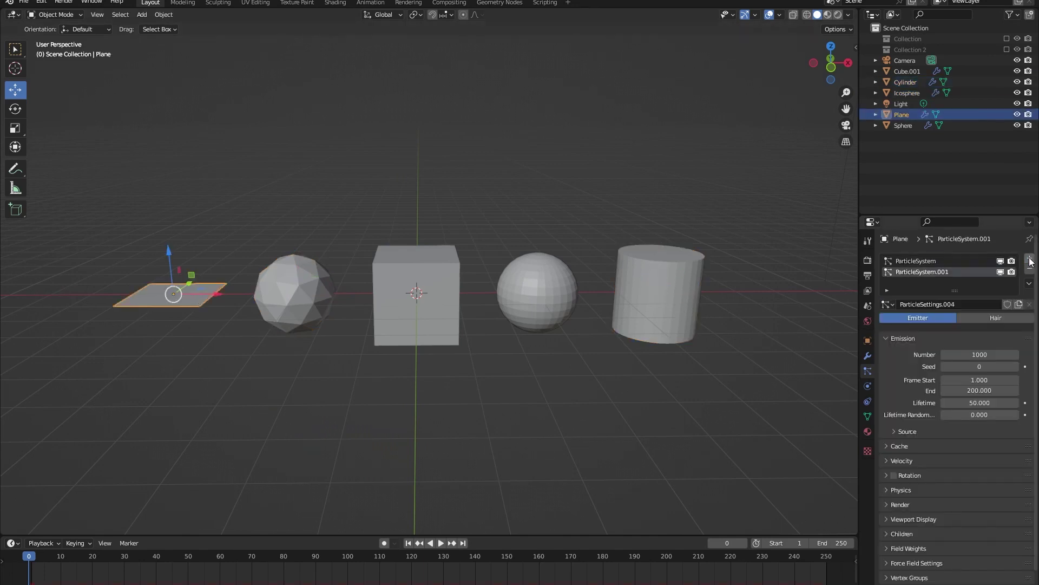
pyautogui.click(888, 305)
pyautogui.click(914, 351)
# Step: Play the animation and orbit around the rain falling from all five objects
pyautogui.scroll(-3, 474, 212)
pyautogui.moveTo(476, 213); pyautogui.dragTo(484, 204, button='middle')
pyautogui.press('space')
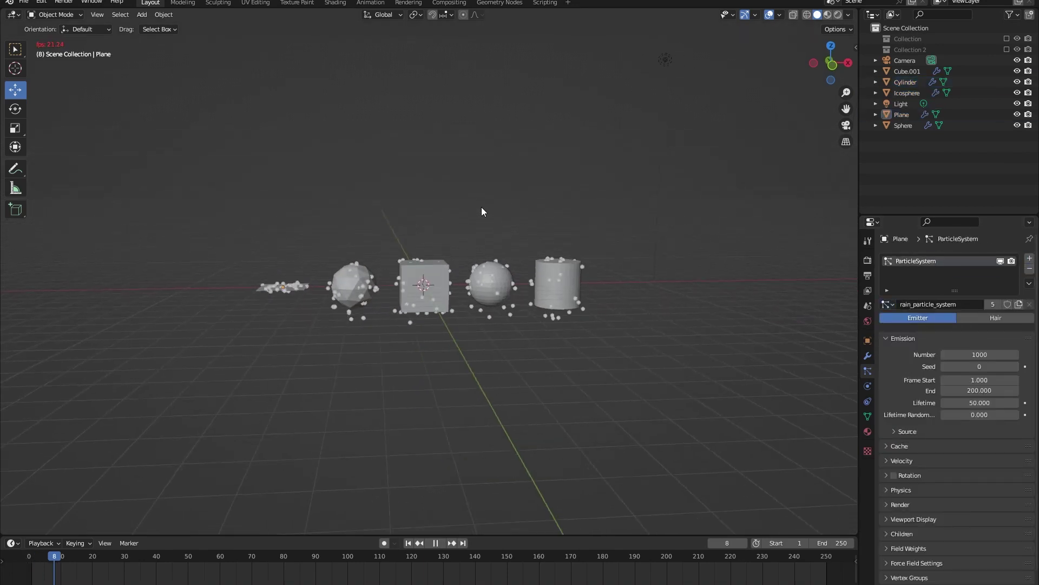
pyautogui.moveTo(493, 352)
pyautogui.mouseDown(button='middle')
pyautogui.moveTo(503, 336)
pyautogui.moveTo(466, 352)
pyautogui.moveTo(489, 358)
pyautogui.mouseUp(button='middle')
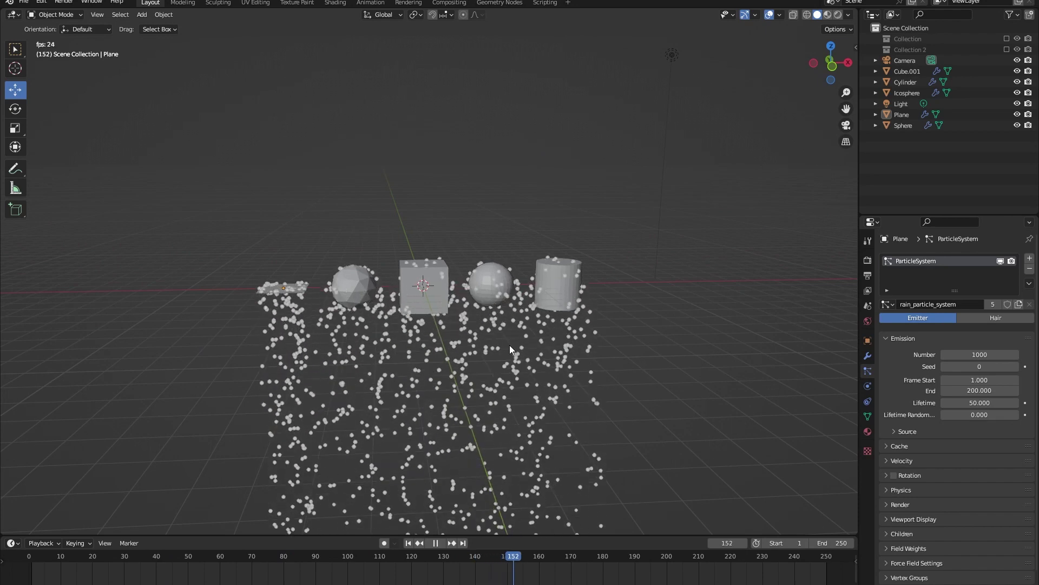
pyautogui.moveTo(419, 430); pyautogui.dragTo(511, 402, button='middle')
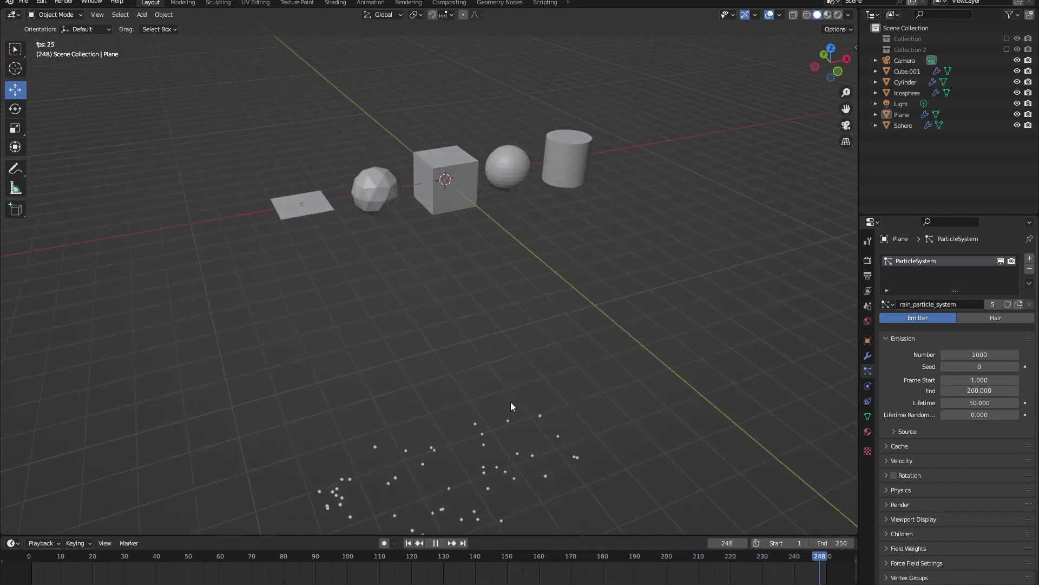
pyautogui.press('Escape')
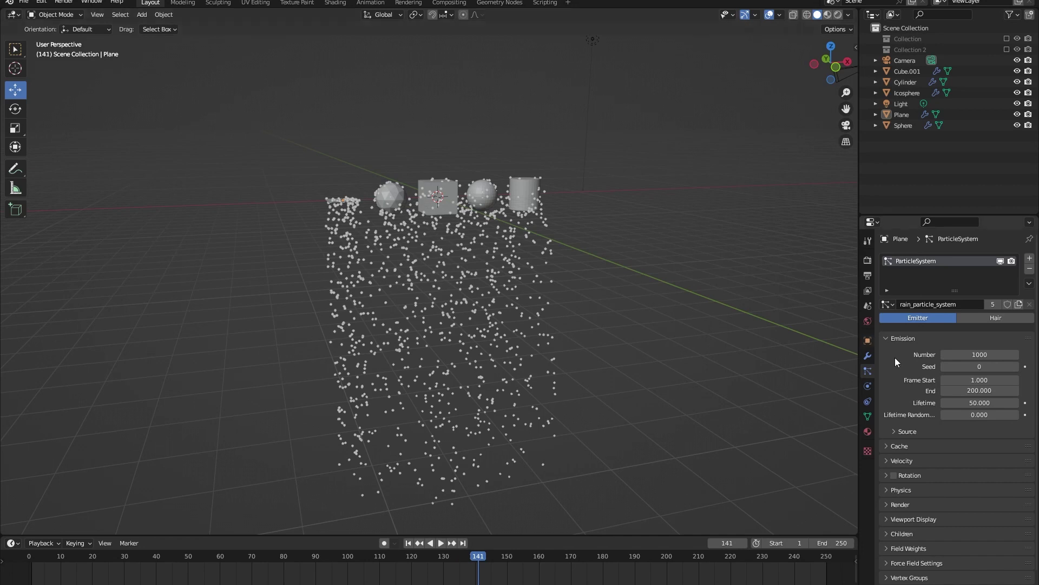
# Step: Set the shared emission Number to 100 particles
pyautogui.click(955, 354)
pyautogui.write('100')
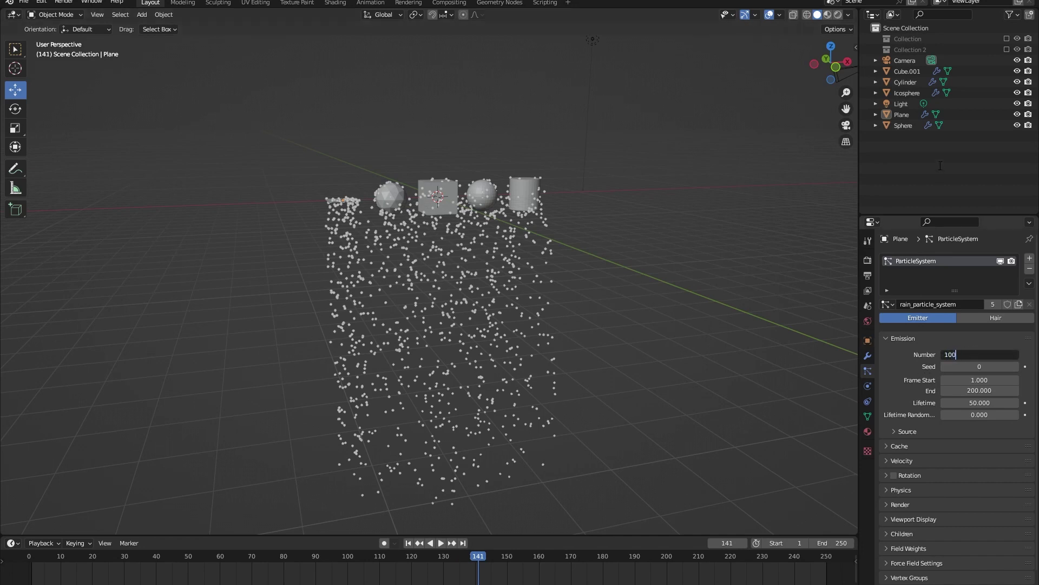
pyautogui.press('Return')
# Step: Replay the sparser rain from frame 1 and pause it partway
pyautogui.click(32, 557)
pyautogui.press('space')
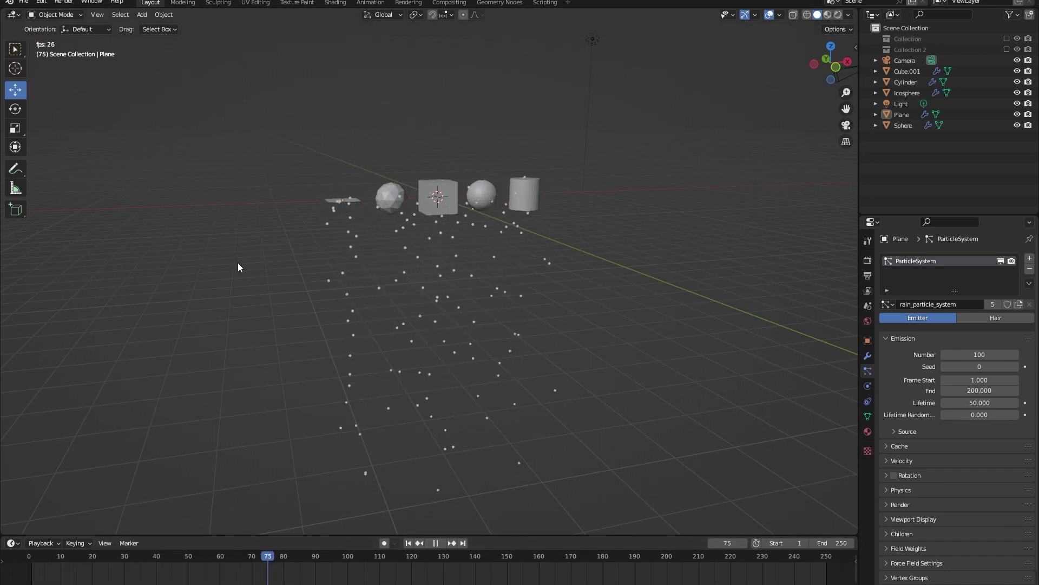
pyautogui.press('Escape')
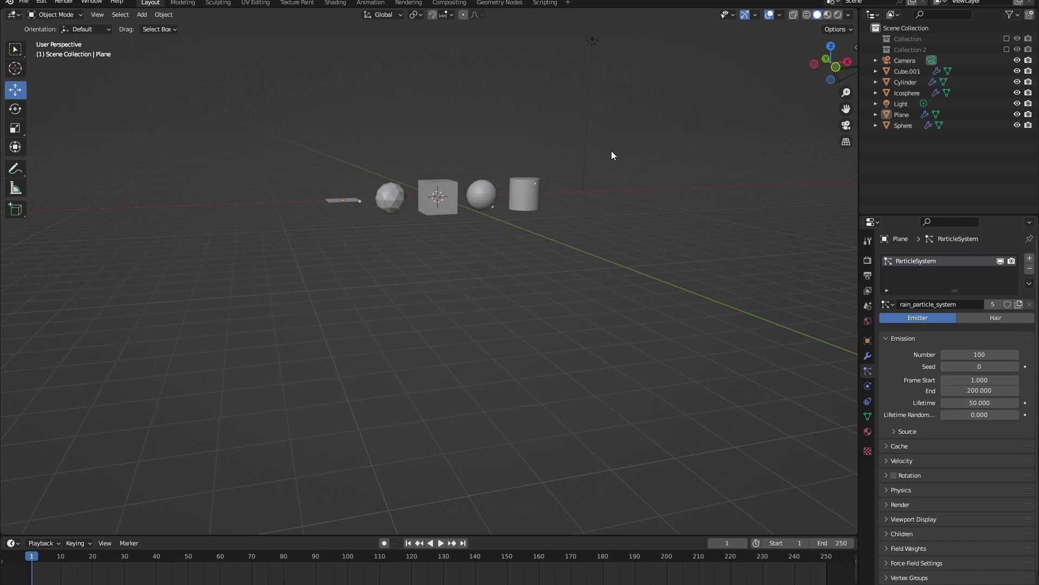
pyautogui.press('space')
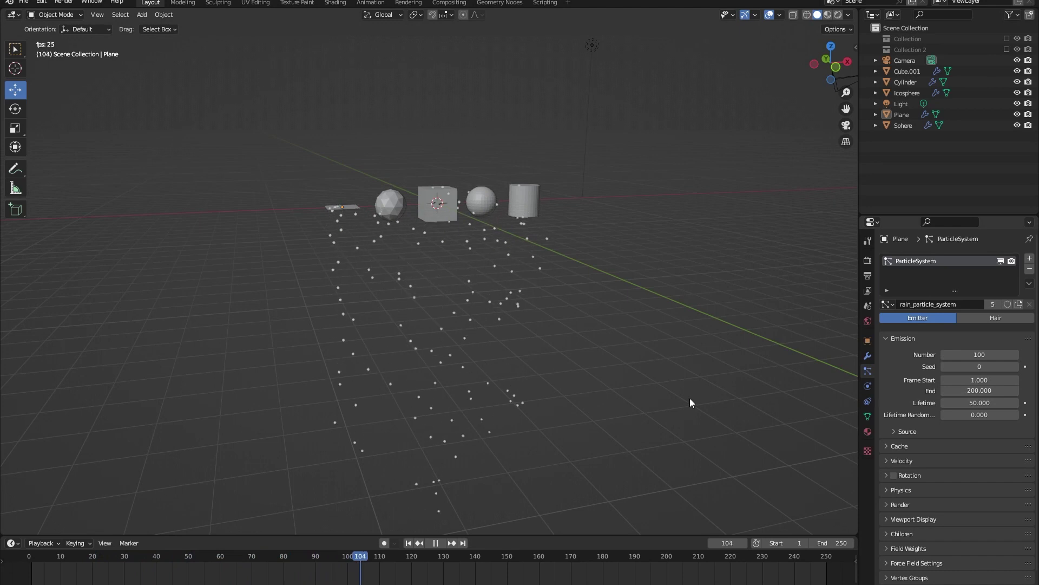
pyautogui.scroll(-4, 582, 408)
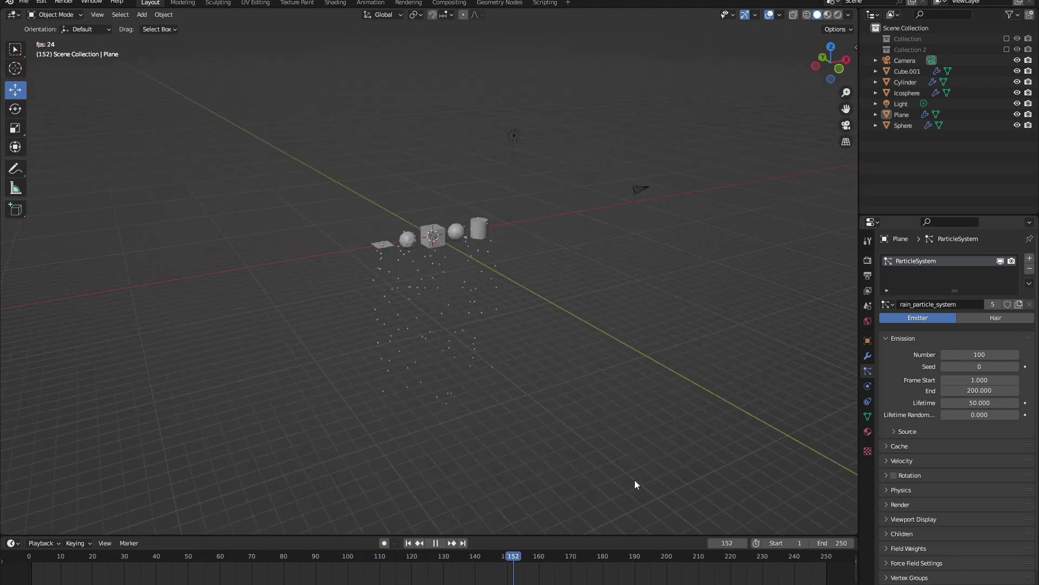
pyautogui.press('space')
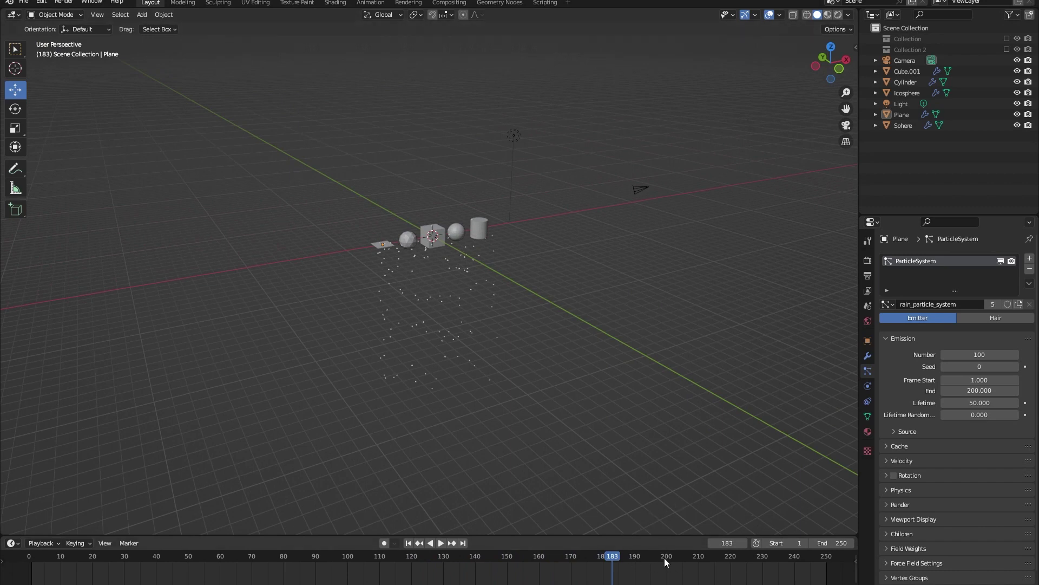
# Step: Resume playback and set the particle Lifetime to 200
pyautogui.press('space')
pyautogui.press('space')
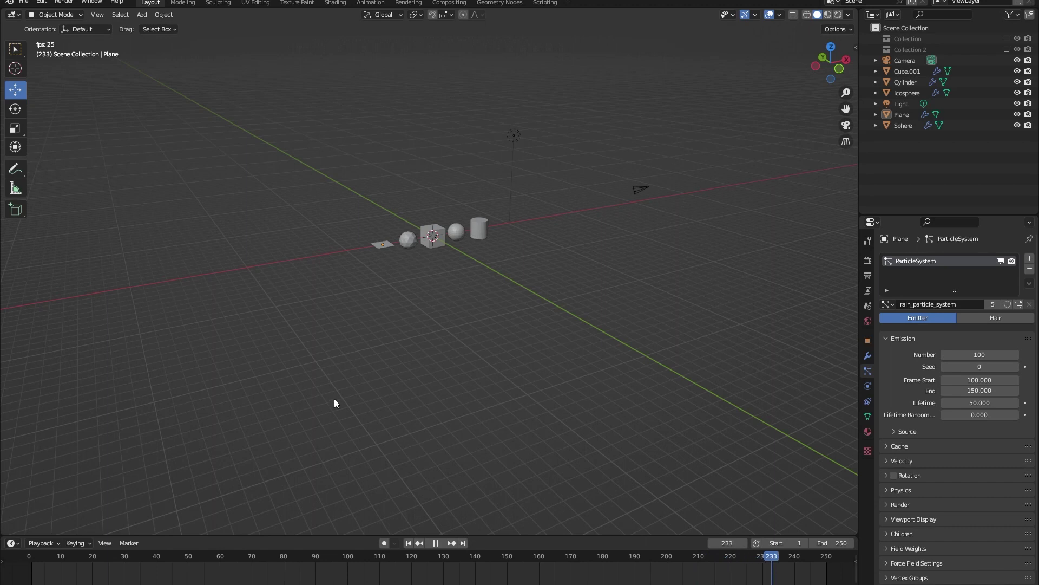
pyautogui.click(981, 403)
pyautogui.write('200')
pyautogui.press('Return')
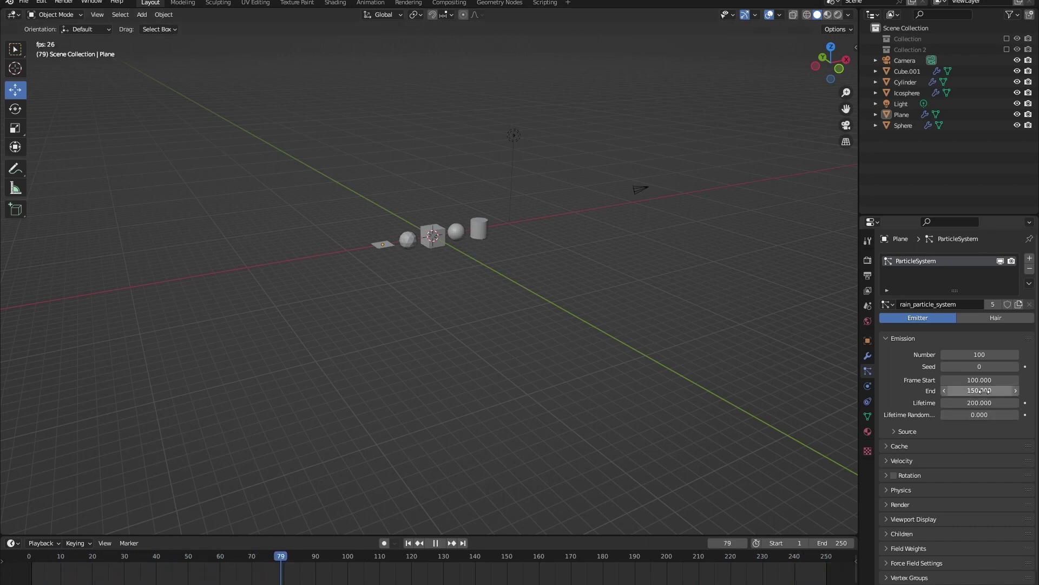
pyautogui.moveTo(499, 352); pyautogui.dragTo(505, 376, button='middle')
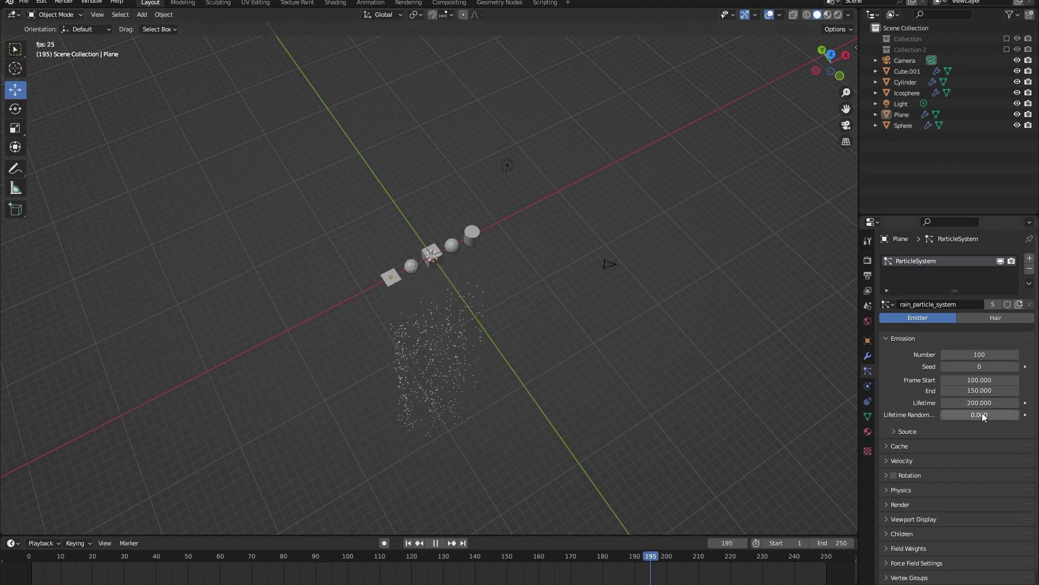
# Step: Raise Lifetime Randomness and watch the rain from a higher angle
pyautogui.moveTo(973, 416); pyautogui.dragTo(1002, 415)
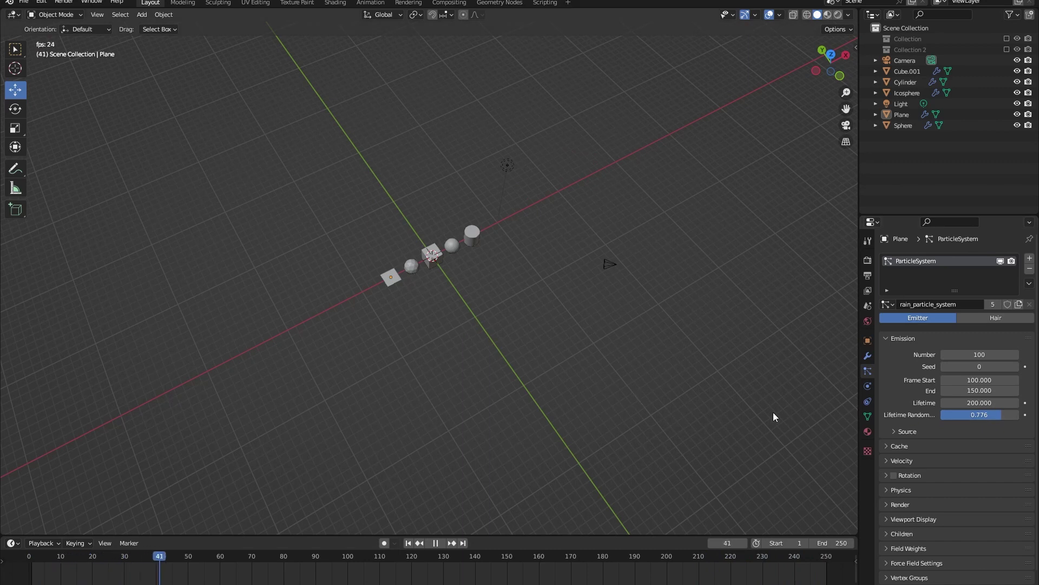
pyautogui.moveTo(699, 381); pyautogui.dragTo(670, 355, button='middle')
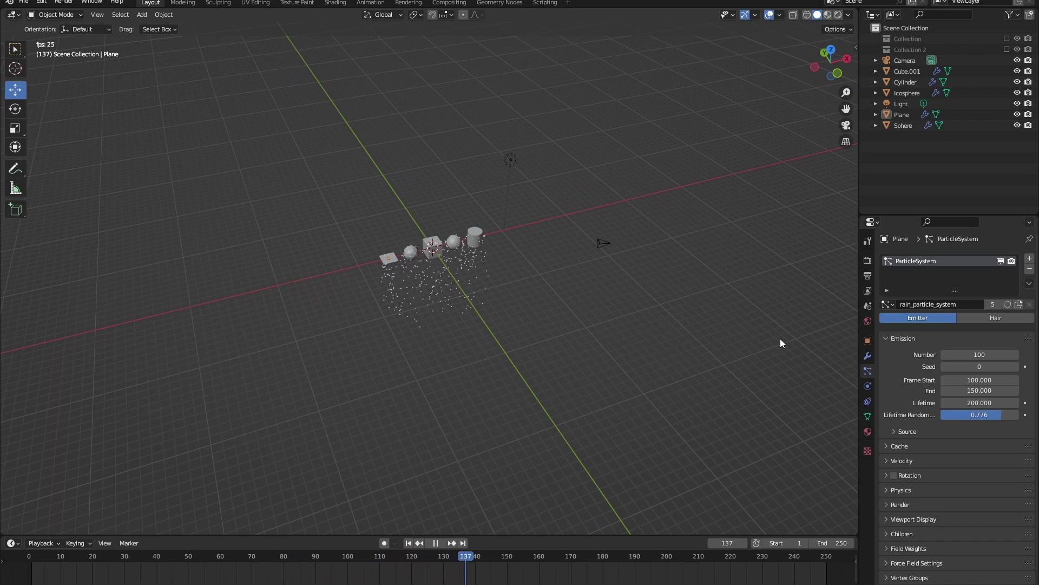
pyautogui.moveTo(615, 266); pyautogui.dragTo(585, 322, button='middle')
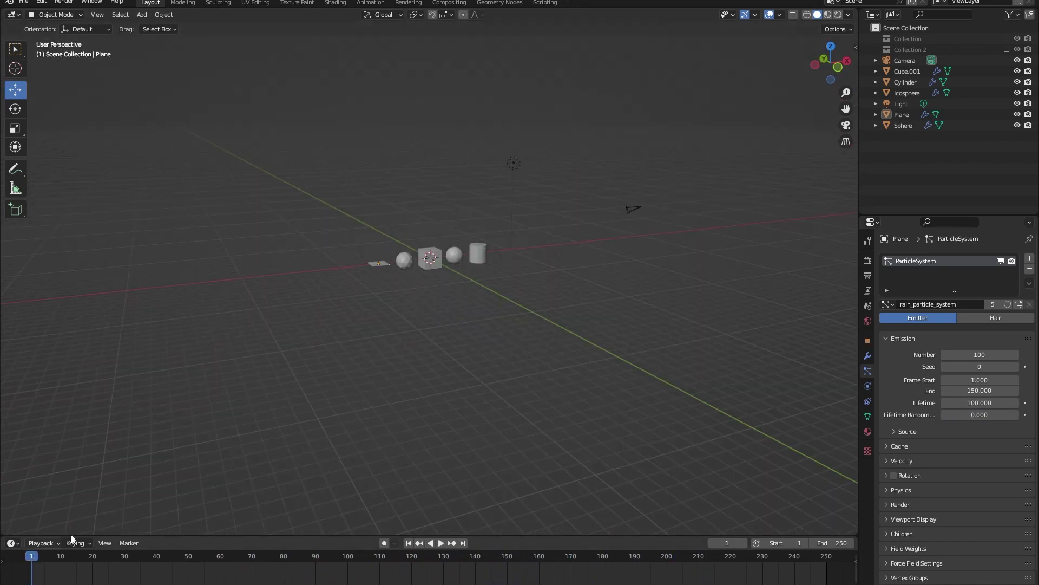
pyautogui.moveTo(511, 298); pyautogui.dragTo(540, 242, button='middle')
pyautogui.scroll(3, 538, 224)
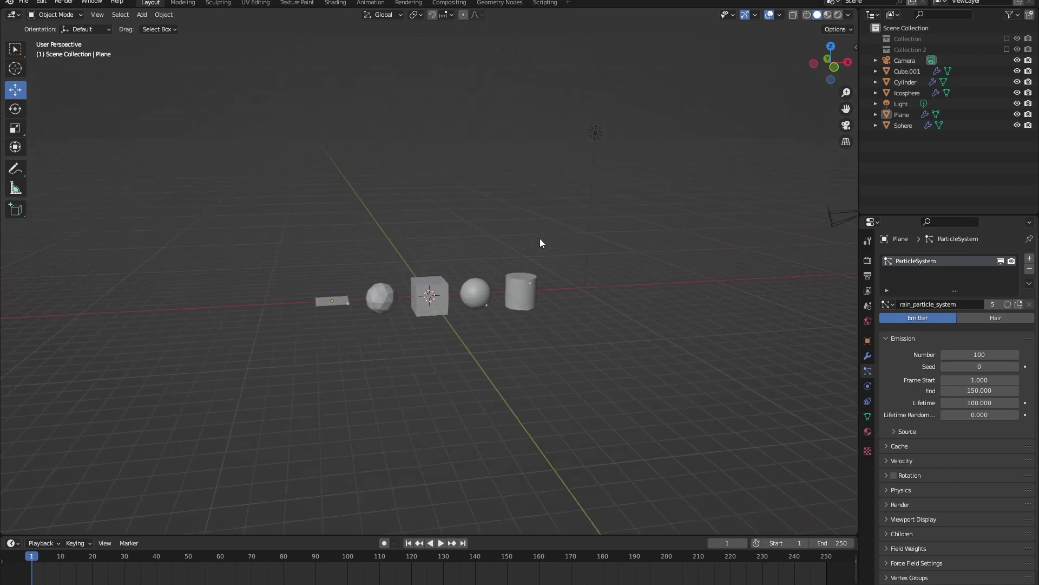
# Step: Add a UV sphere, Sphere.001, at the origin via Add > Mesh > UV Sphere
pyautogui.scroll(2, 541, 239)
pyautogui.moveTo(549, 288); pyautogui.dragTo(563, 311, button='middle')
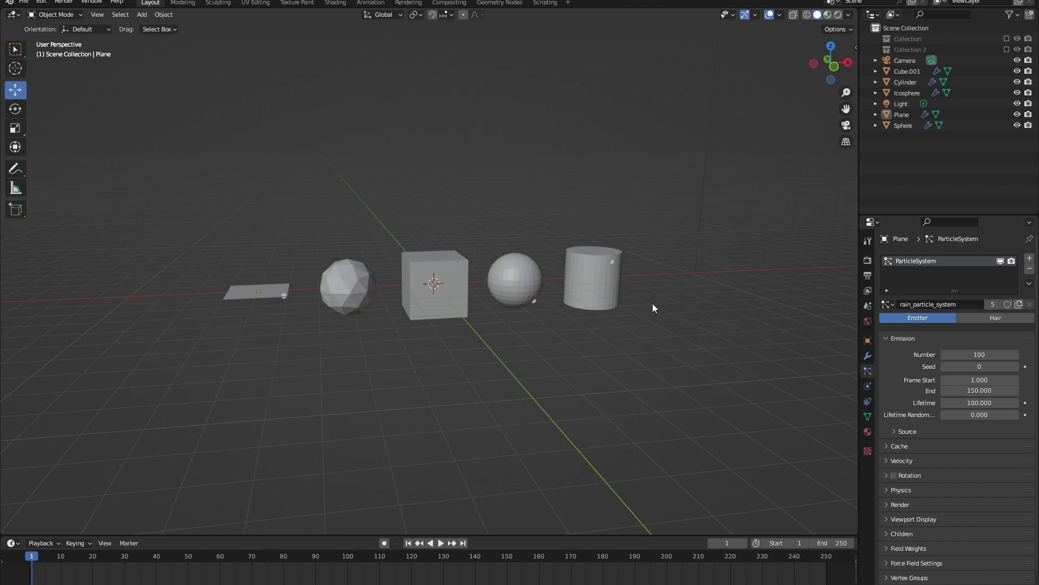
pyautogui.hotkey('shift', 'a')
pyautogui.moveTo(613, 281)
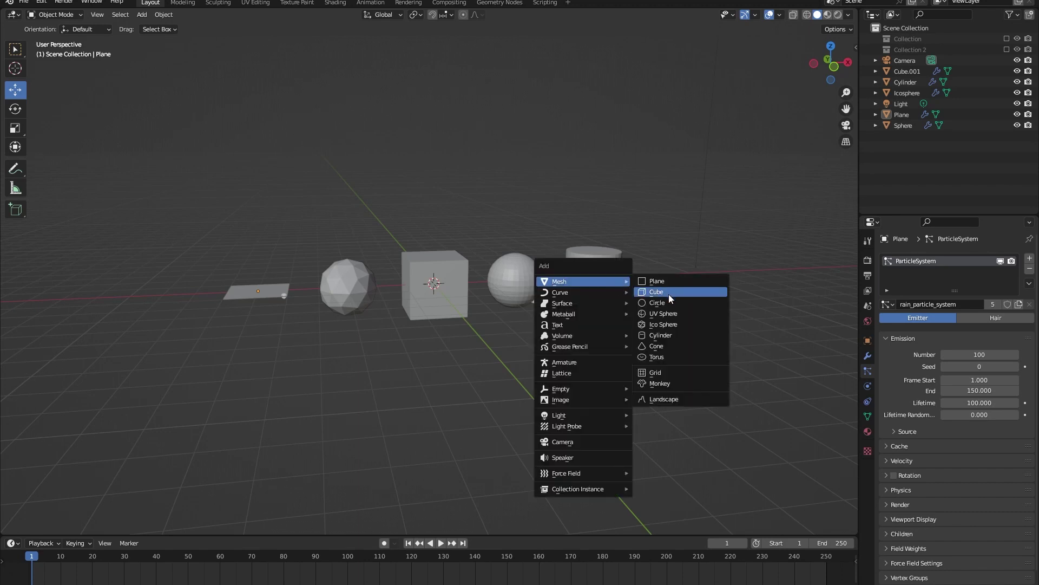
pyautogui.click(140, 16)
pyautogui.moveTo(140, 26)
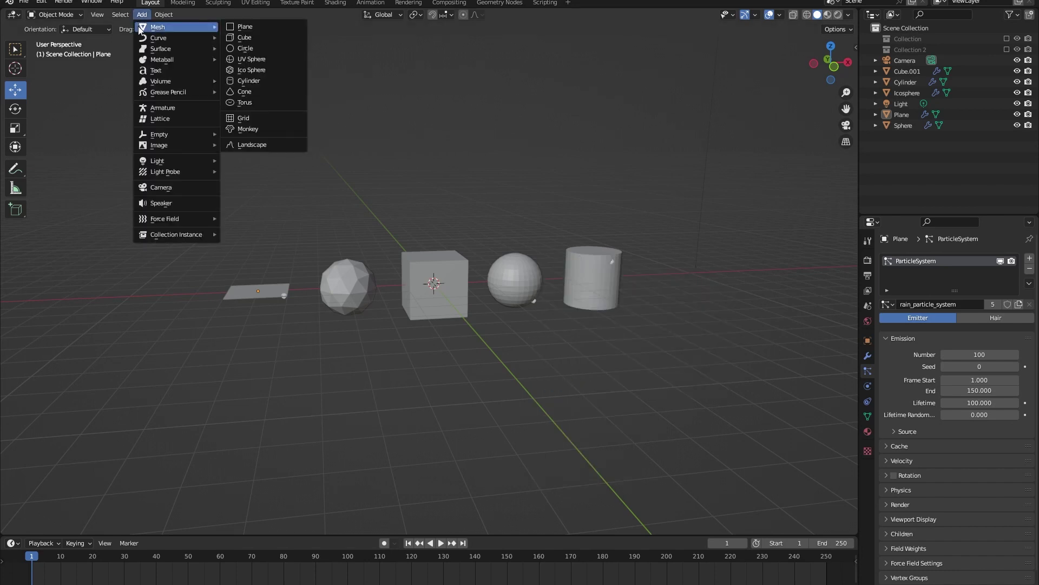
pyautogui.click(262, 60)
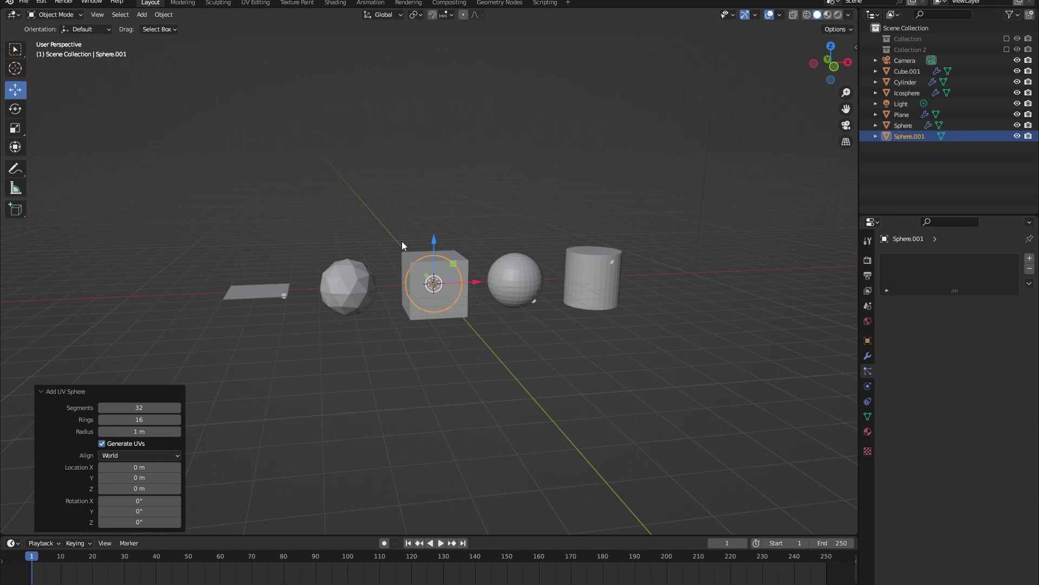
# Step: Move Sphere.001 forward along Y to −8.7951 m, in front of the row
pyautogui.moveTo(402, 241); pyautogui.dragTo(434, 255, button='middle')
pyautogui.moveTo(425, 275); pyautogui.dragTo(732, 368)
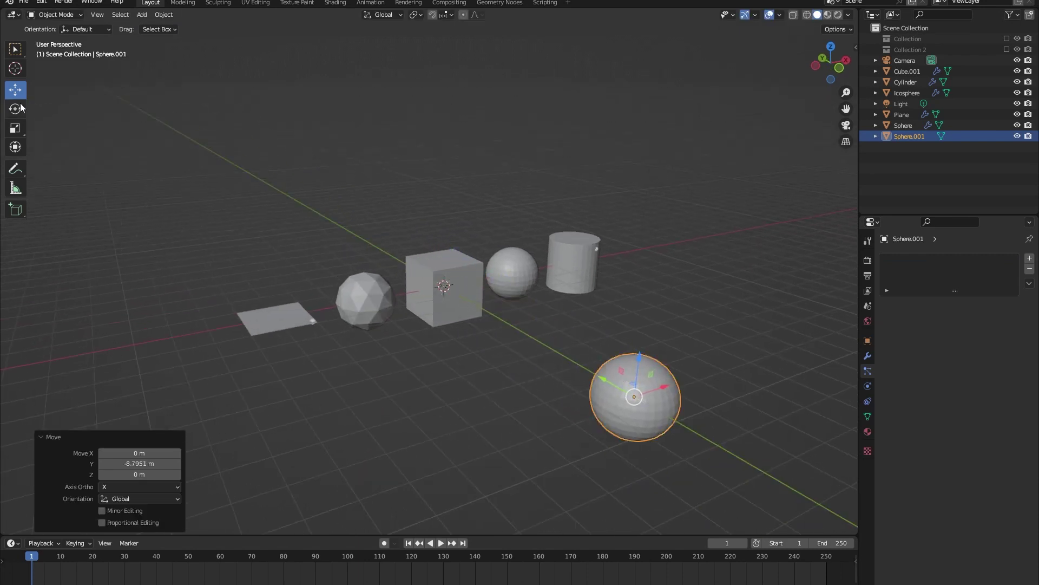
pyautogui.scroll(-2, 427, 247)
pyautogui.scroll(3, 534, 251)
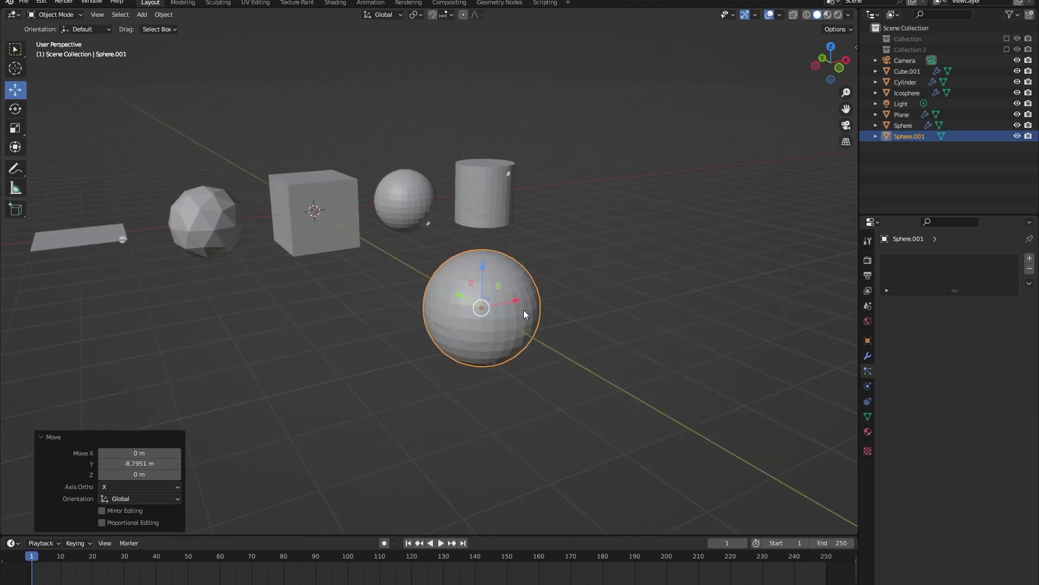
# Step: In Edit Mode, select only the sphere's top pole vertex and enable Proportional Editing
pyautogui.click(56, 15)
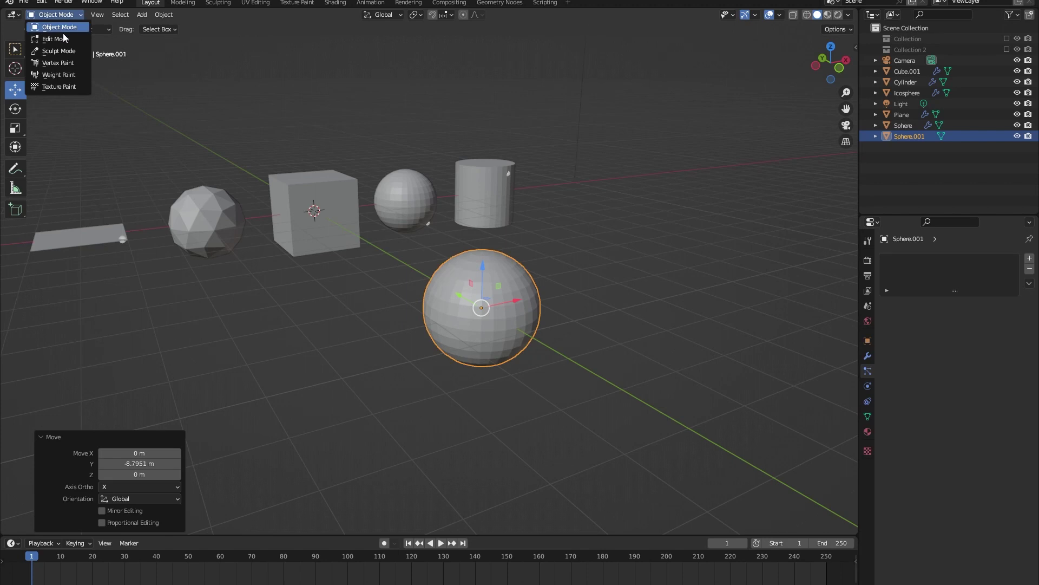
pyautogui.click(64, 39)
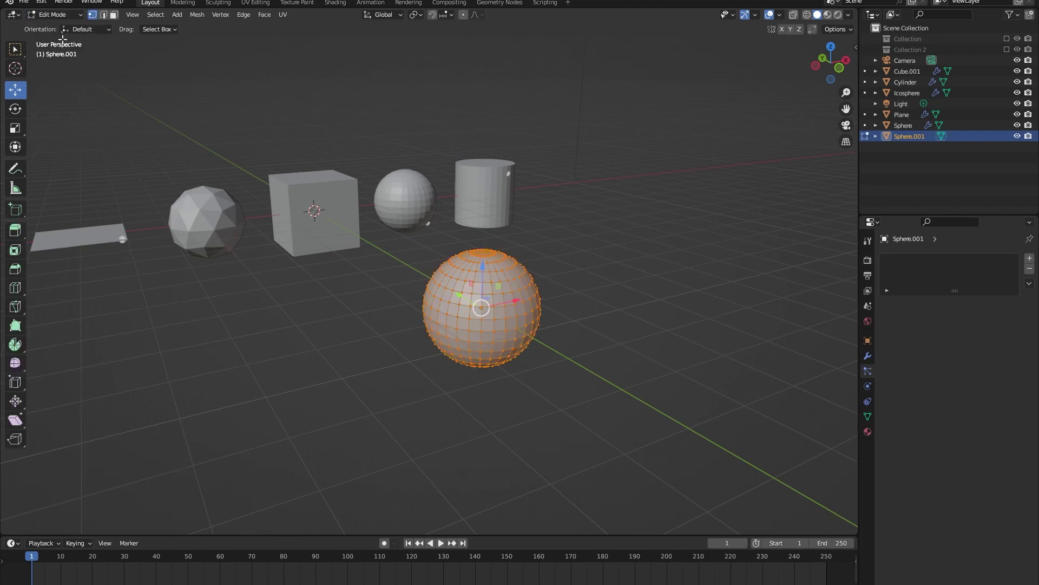
pyautogui.click(754, 310)
pyautogui.scroll(4, 445, 290)
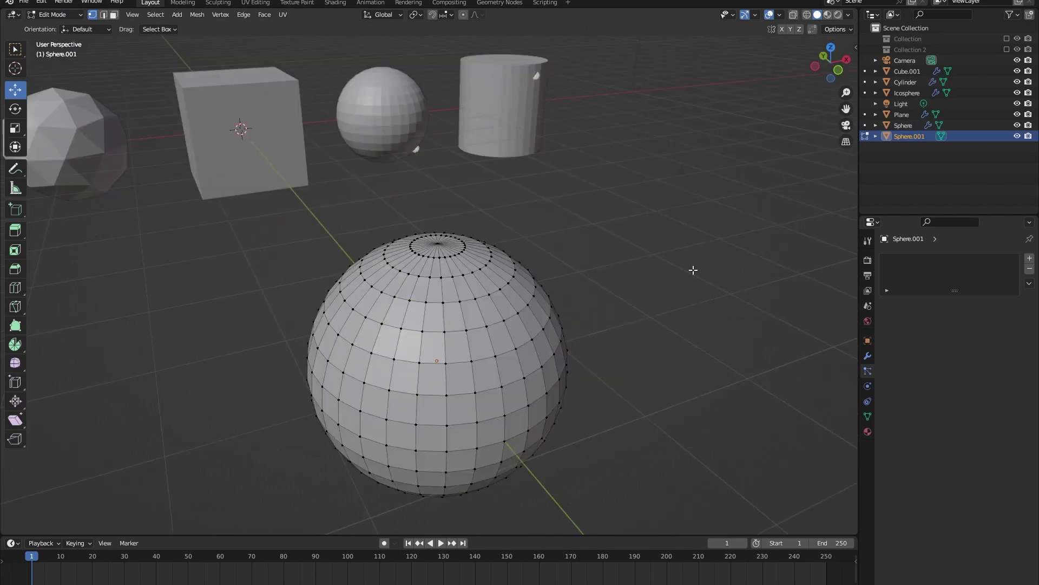
pyautogui.click(445, 246)
pyautogui.click(463, 15)
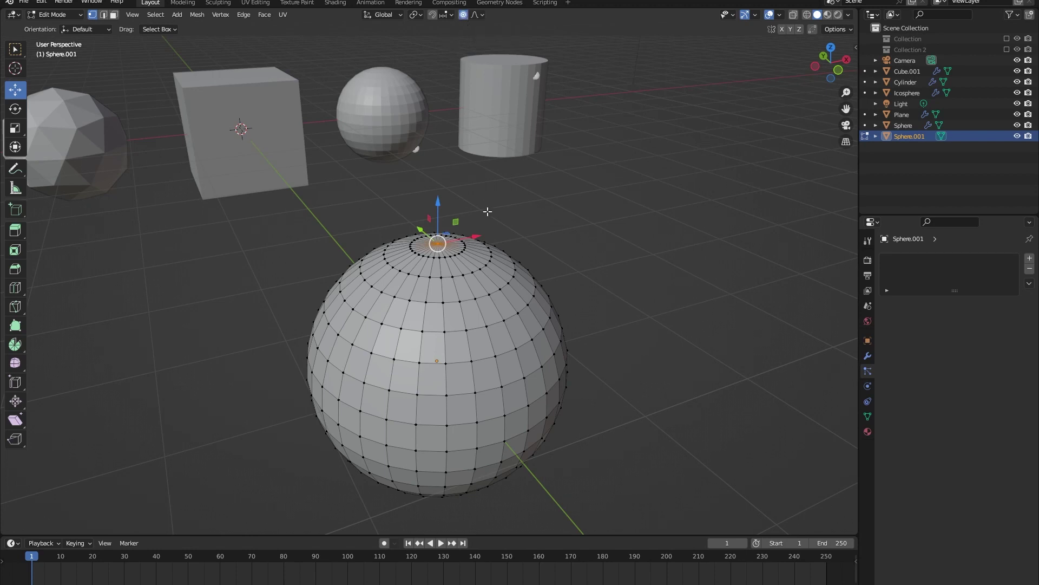
pyautogui.scroll(-3, 512, 158)
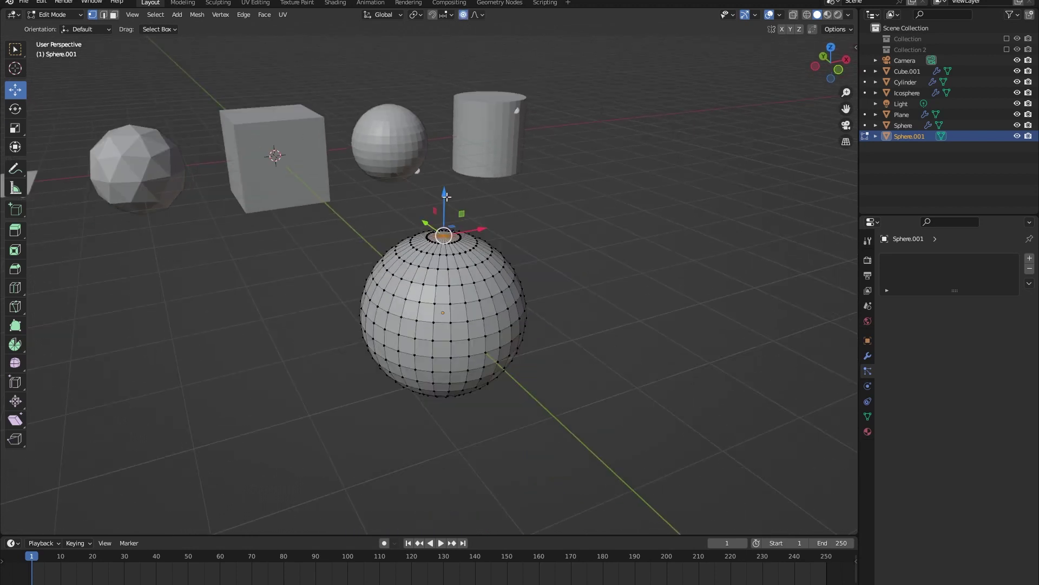
# Step: Try lifting the top pole along Z, undo the spiked result, and re-enable Proportional Editing
pyautogui.moveTo(444, 195); pyautogui.dragTo(479, 76)
pyautogui.hotkey('ctrl', 'z')
pyautogui.press('o')
pyautogui.hotkey('ctrl', 'z')
pyautogui.click(463, 15)
# Step: Adjust the smooth falloff size to form a pointed raindrop, then return to Object Mode
pyautogui.scroll(-5, 464, 137)
pyautogui.scroll(4, 469, 114)
pyautogui.scroll(-1, 475, 93)
pyautogui.scroll(-1, 481, 74)
pyautogui.press('Tab')
pyautogui.moveTo(369, 308); pyautogui.dragTo(498, 275, button='middle')
pyautogui.moveTo(141, 360); pyautogui.dragTo(595, 239, button='middle')
pyautogui.scroll(6, 415, 225)
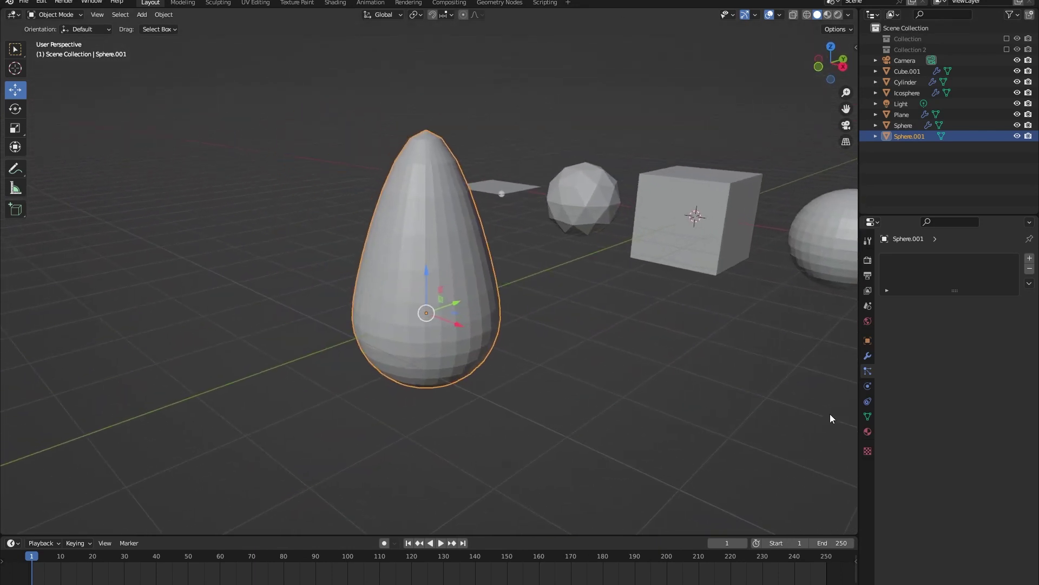
# Step: Give Sphere.001 a new material named 'raindrop' with a light cyan-blue base colour
pyautogui.click(867, 432)
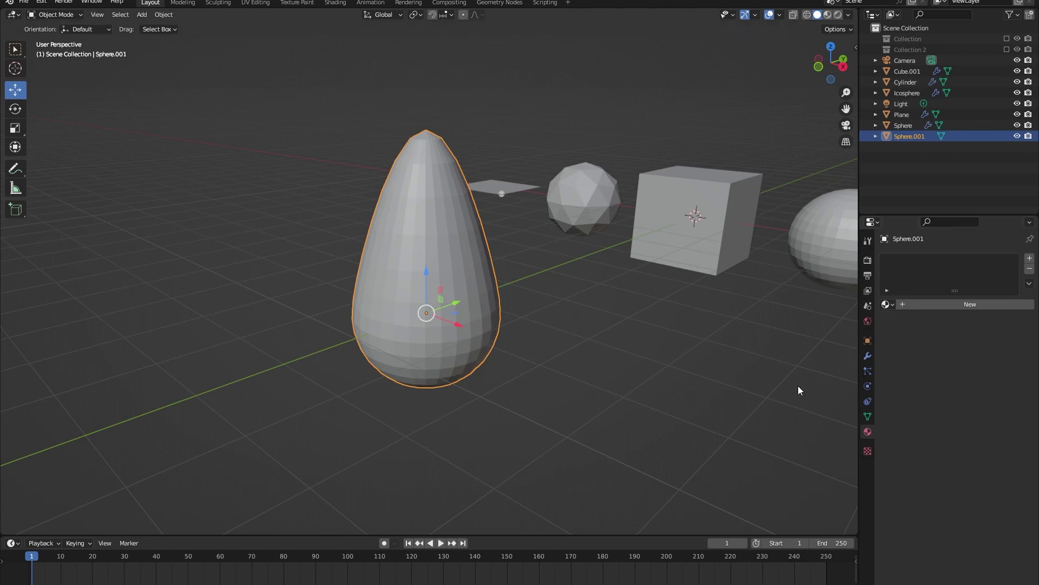
pyautogui.click(995, 305)
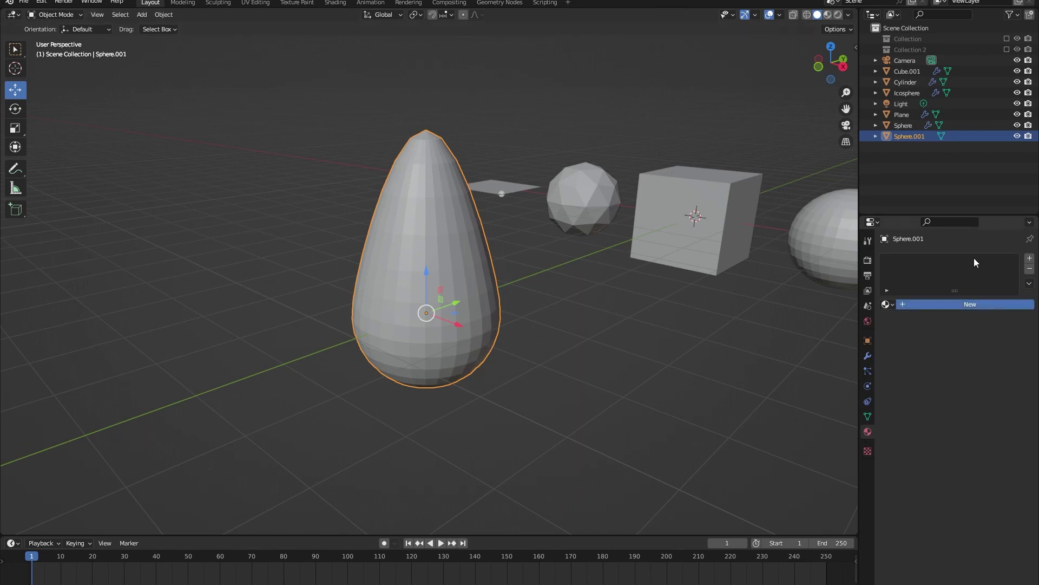
pyautogui.click(958, 303)
pyautogui.write('raindrop')
pyautogui.press('Return')
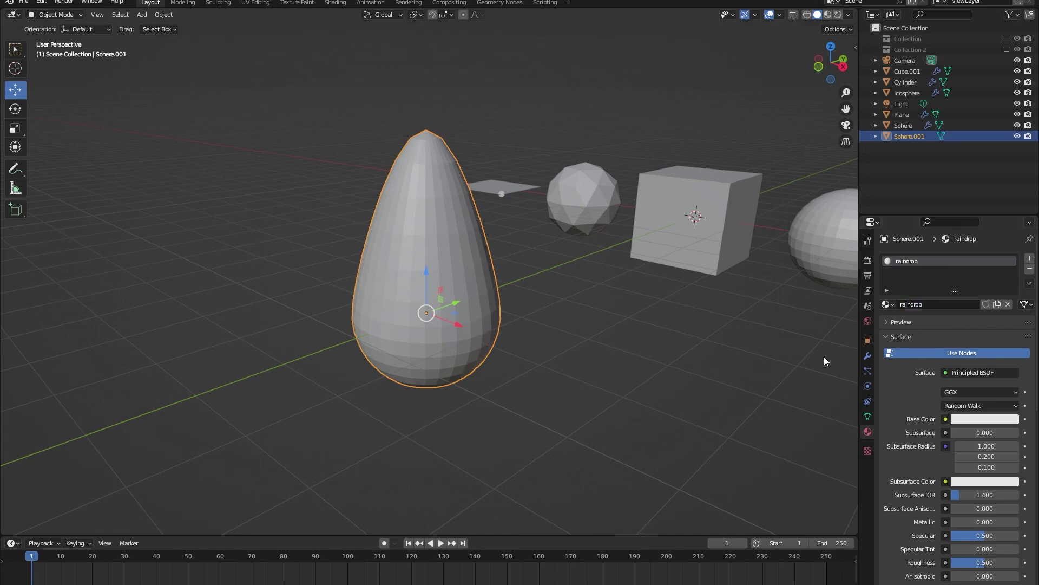
pyautogui.click(1000, 421)
pyautogui.moveTo(969, 300); pyautogui.dragTo(1010, 264)
pyautogui.click(642, 345)
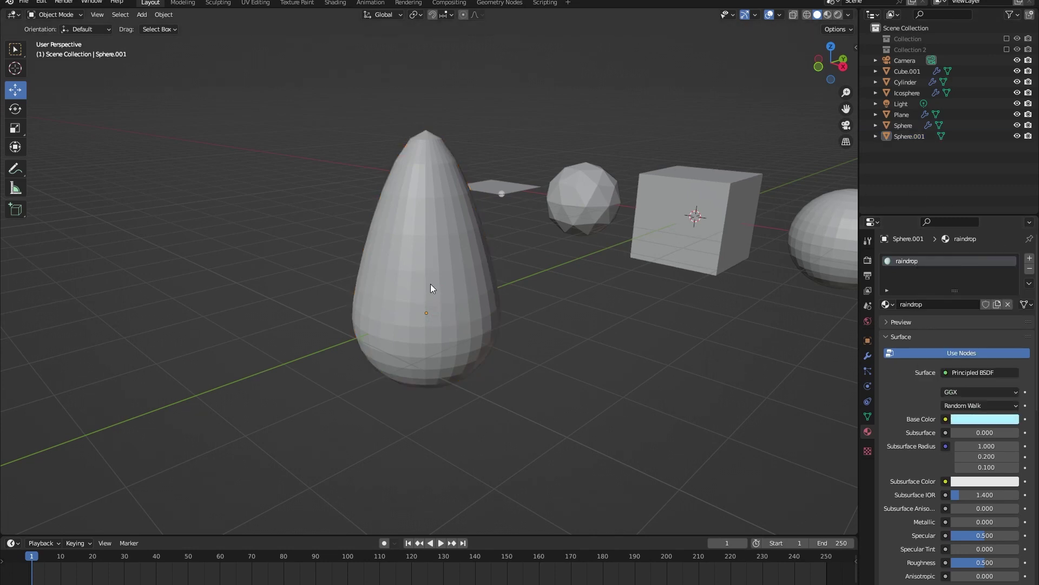
# Step: Switch the viewport to Material Preview shading to show the materials
pyautogui.click(828, 14)
pyautogui.moveTo(527, 268); pyautogui.dragTo(486, 273, button='middle')
pyautogui.scroll(-4, 511, 255)
pyautogui.scroll(3, 561, 248)
pyautogui.scroll(-1, 561, 248)
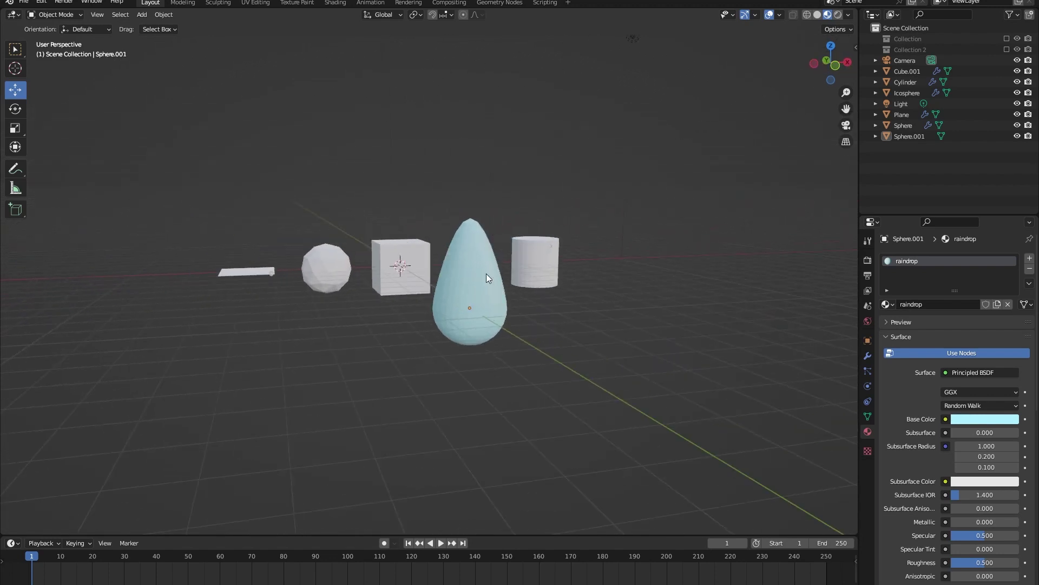
# Step: Scale the raindrop Sphere.001 down to about 0.11, making a small drop
pyautogui.click(486, 274)
pyautogui.press('s')
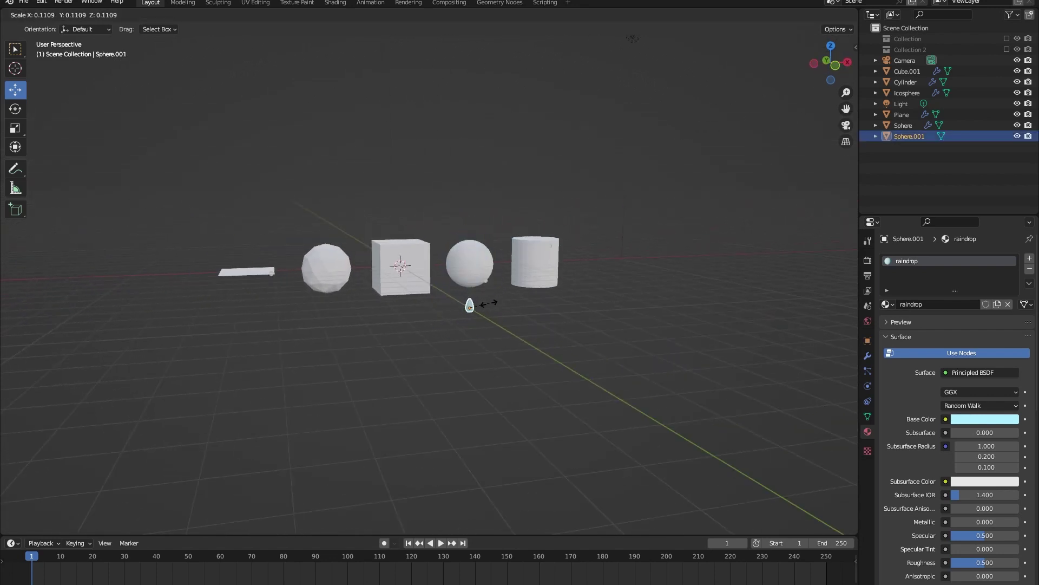
pyautogui.click(495, 303)
pyautogui.click(507, 305)
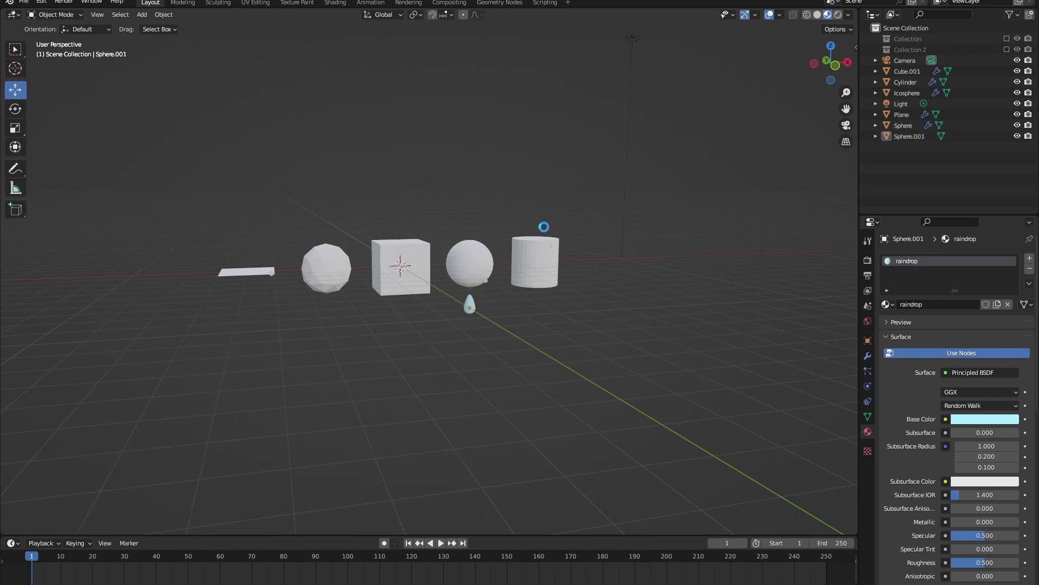
# Step: Play the animation from a near-front view to watch the rain, then stop it
pyautogui.scroll(4, 539, 227)
pyautogui.moveTo(528, 241); pyautogui.dragTo(613, 106, button='middle')
pyautogui.press('space')
pyautogui.moveTo(387, 357); pyautogui.dragTo(363, 346, button='middle')
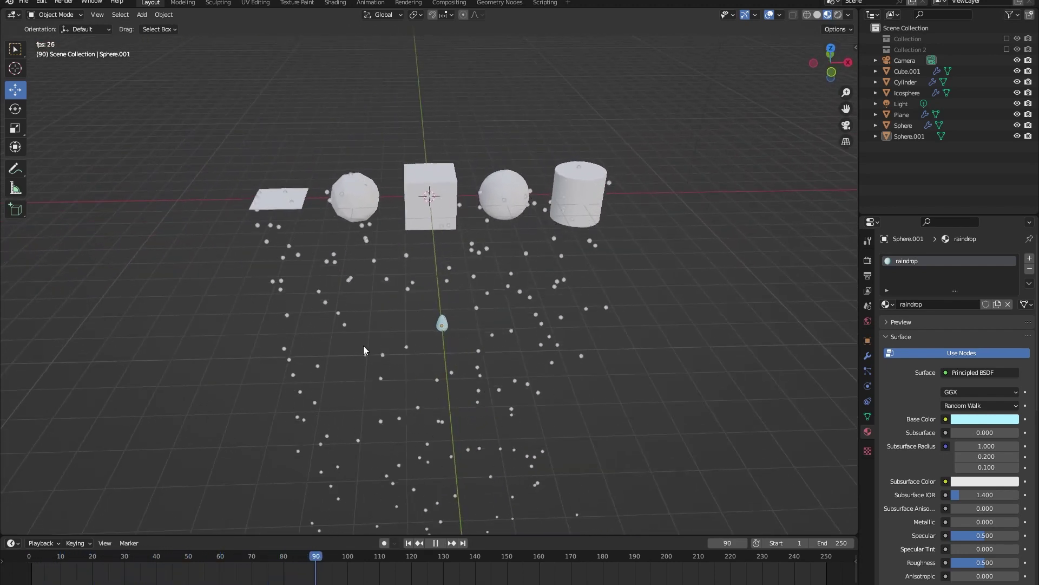
pyautogui.press('Escape')
pyautogui.click(412, 227)
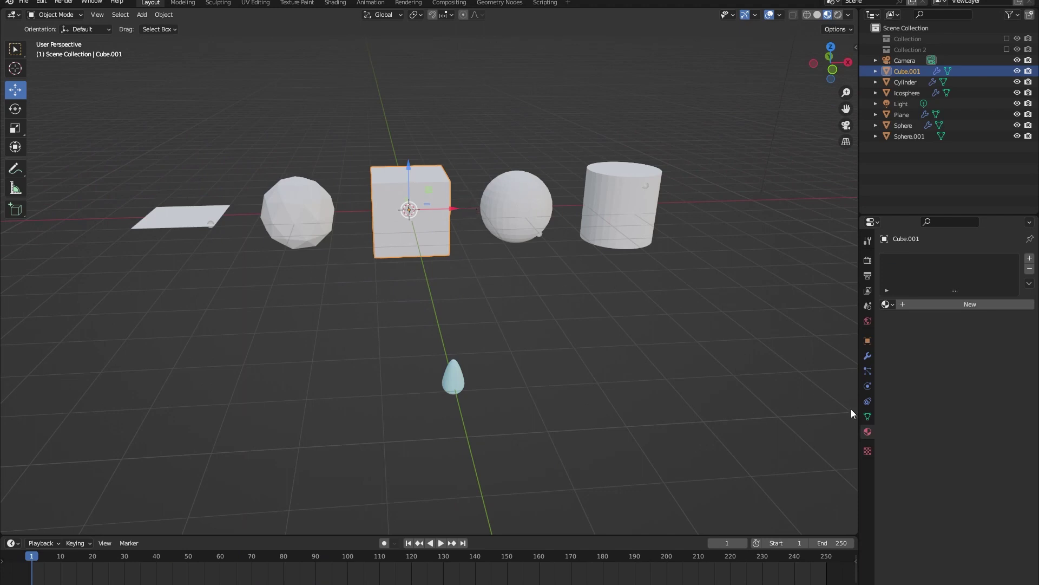
# Step: Render the cube's rain particles as Object, with Sphere.001 as the instance object
pyautogui.click(866, 373)
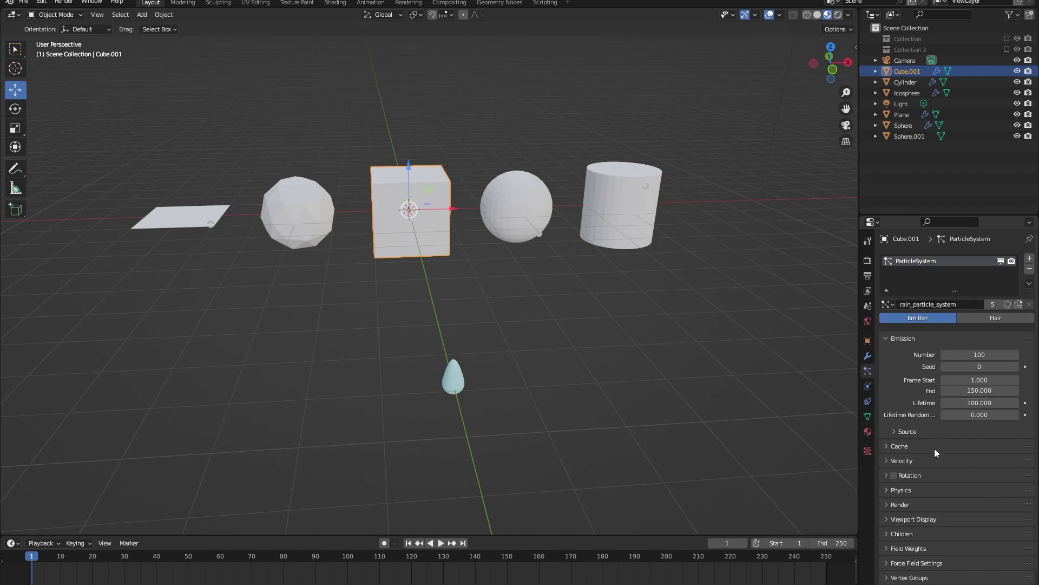
pyautogui.scroll(-1, 935, 448)
pyautogui.click(887, 485)
pyautogui.scroll(-6, 972, 367)
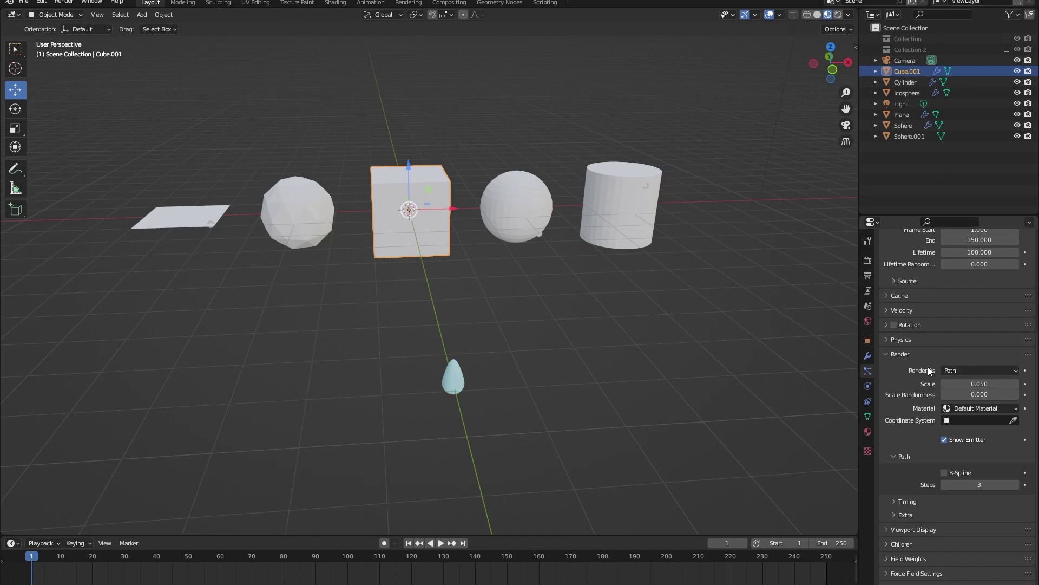
pyautogui.click(973, 371)
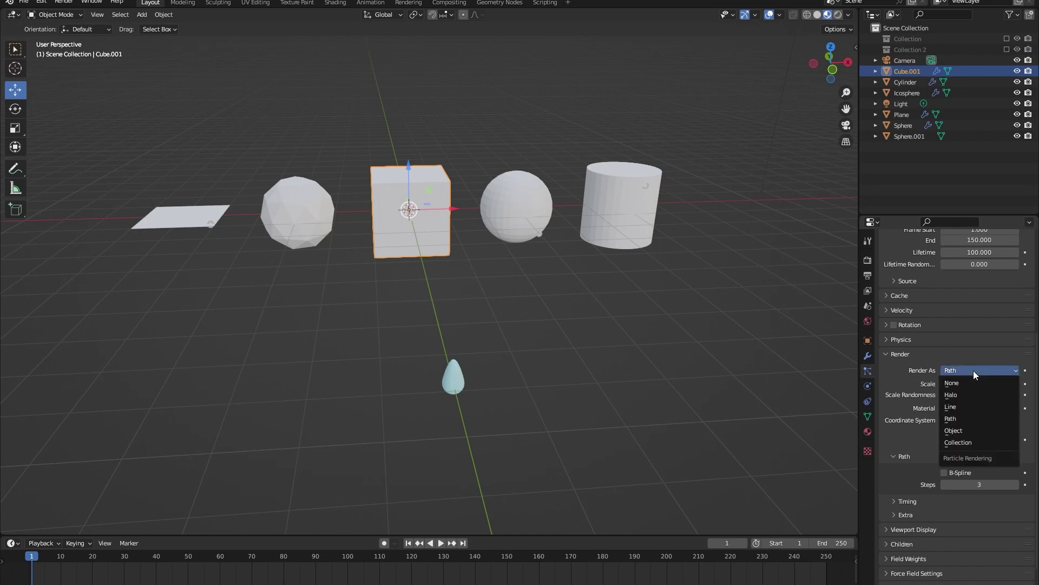
pyautogui.click(971, 429)
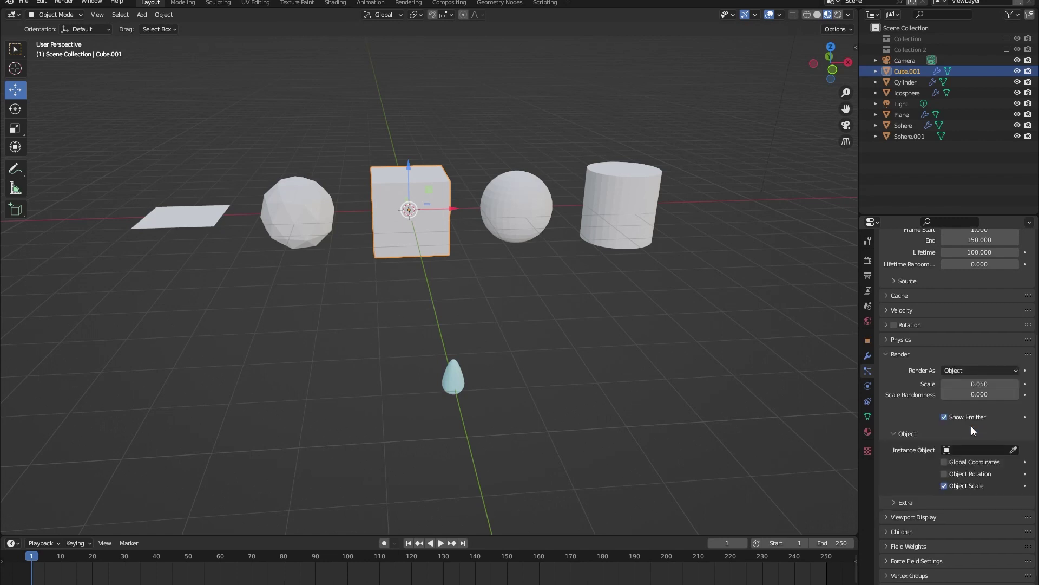
pyautogui.click(1013, 449)
pyautogui.click(464, 370)
# Step: Play the animation from a lower view to preview the raindrop particles
pyautogui.moveTo(460, 374); pyautogui.dragTo(530, 214, button='middle')
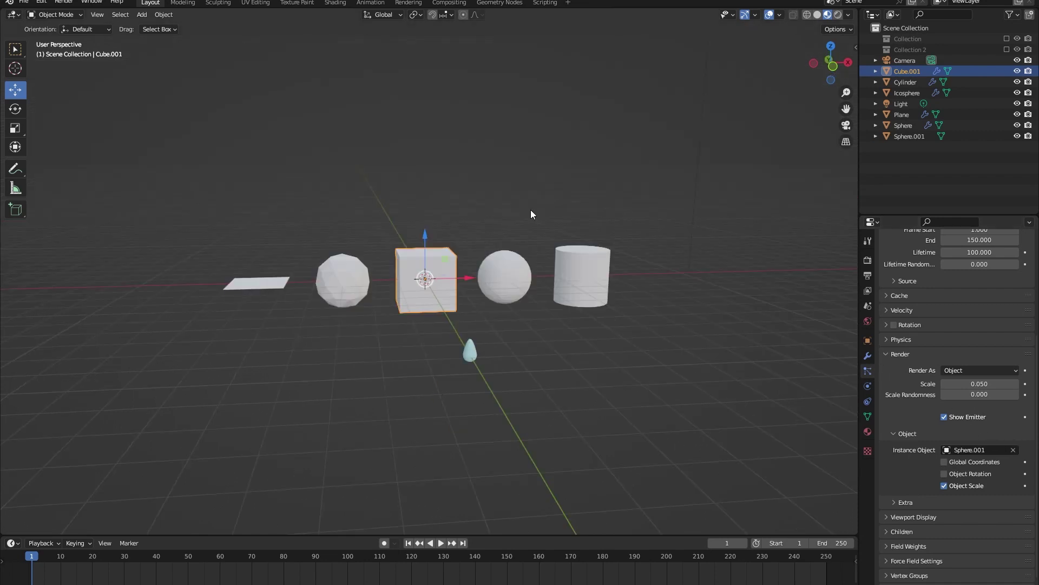
pyautogui.press('space')
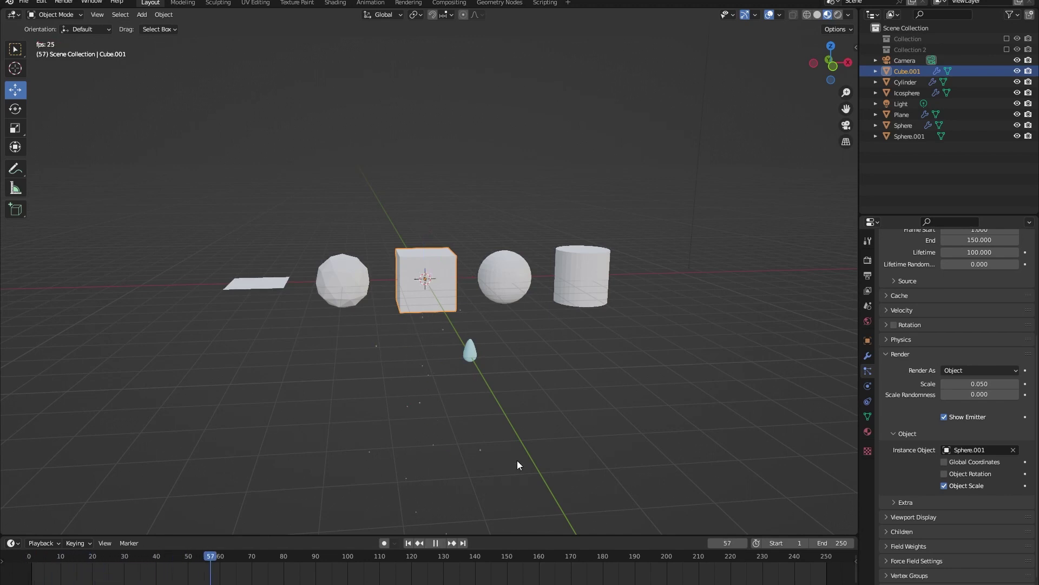
pyautogui.press('space')
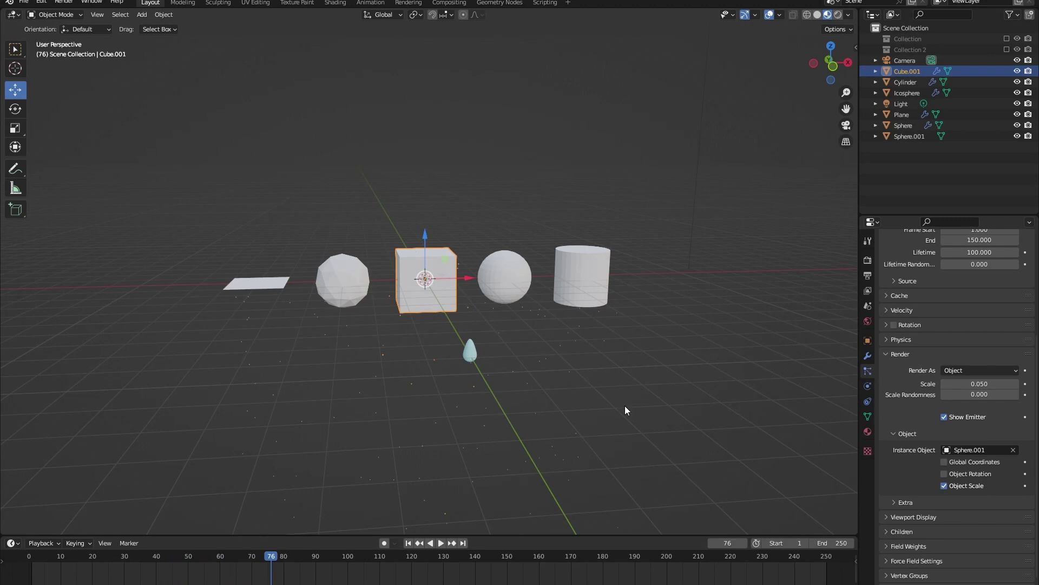
pyautogui.click(498, 375)
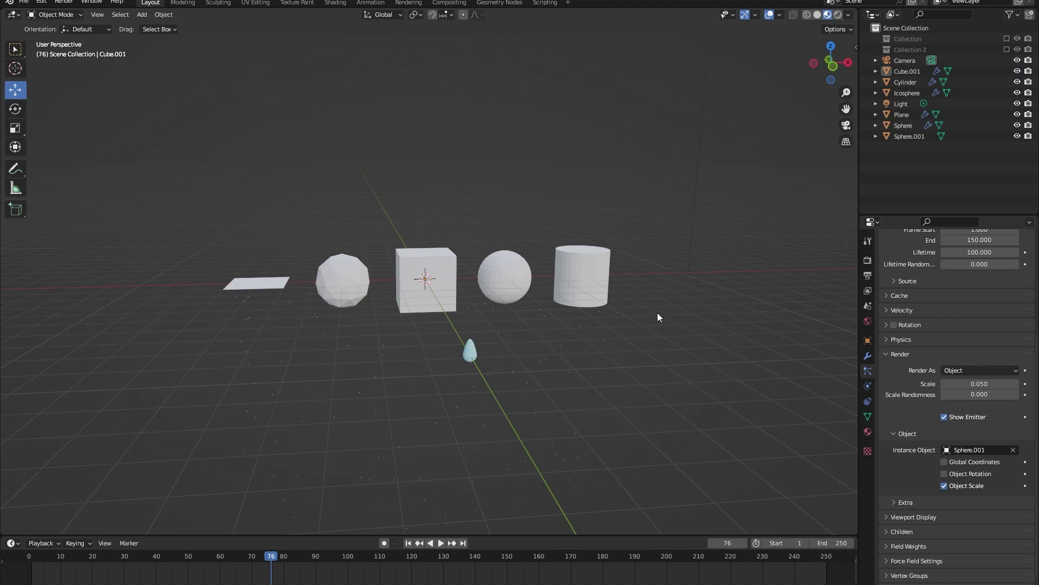
# Step: Set particle Scale to 1.030 and Scale Randomness to 0.252, previewing playback
pyautogui.moveTo(972, 389); pyautogui.dragTo(1002, 383)
pyautogui.scroll(-4, 485, 321)
pyautogui.moveTo(542, 324); pyautogui.dragTo(485, 322, button='middle')
pyautogui.press('space')
pyautogui.scroll(3, 524, 332)
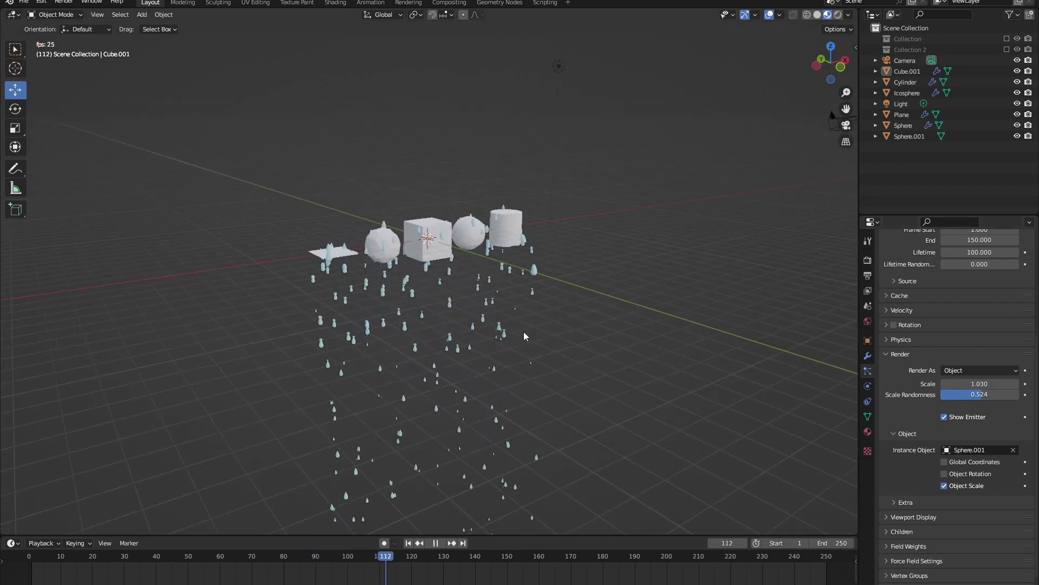
pyautogui.moveTo(981, 394); pyautogui.dragTo(961, 394)
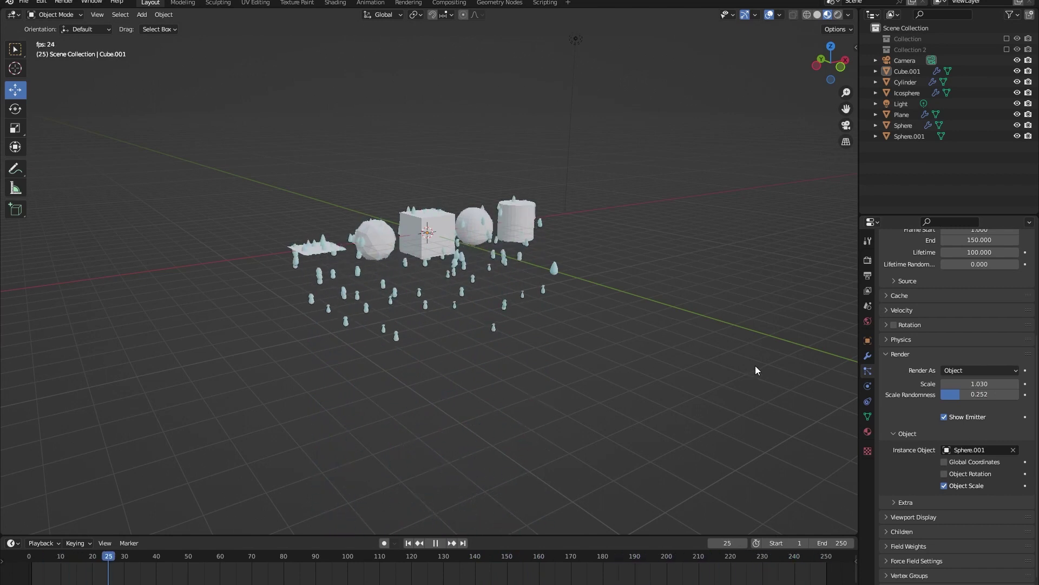
pyautogui.press('Escape')
pyautogui.moveTo(749, 371); pyautogui.dragTo(831, 206, button='middle')
pyautogui.scroll(5, 979, 430)
pyautogui.scroll(2, 979, 430)
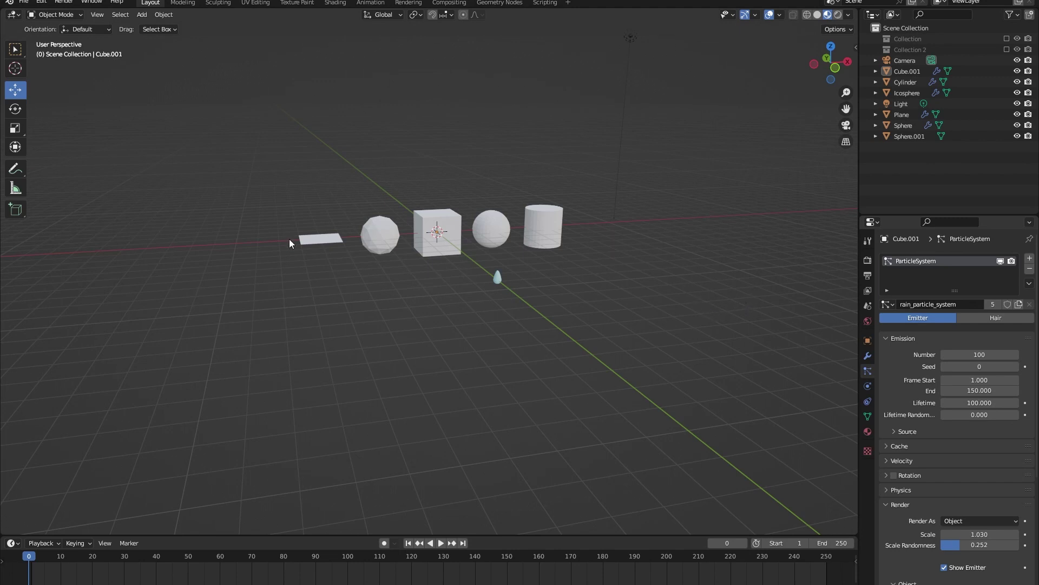
# Step: Add a Wind force field and move it left along X
pyautogui.click(147, 18)
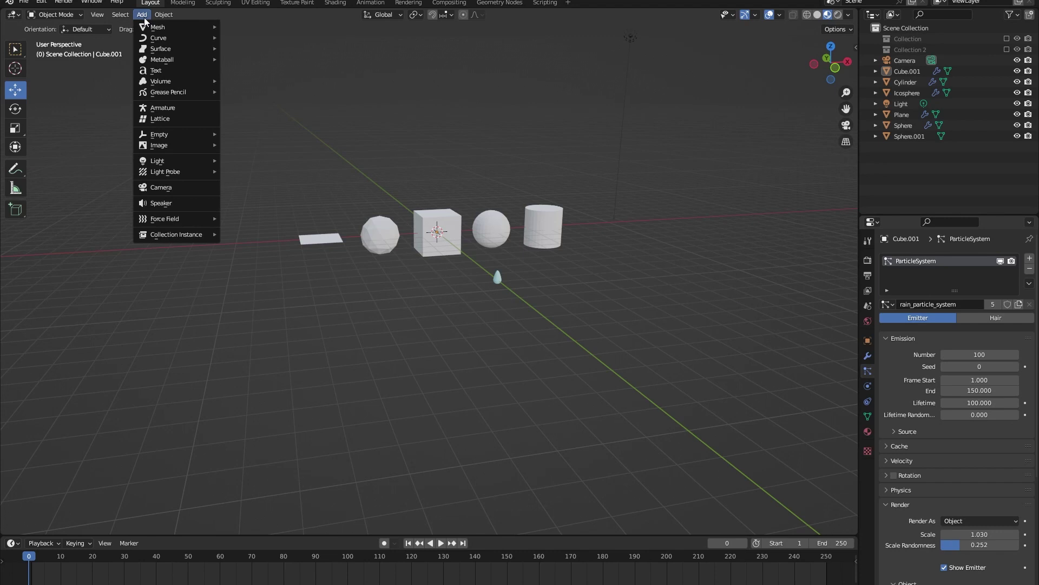
pyautogui.moveTo(163, 218)
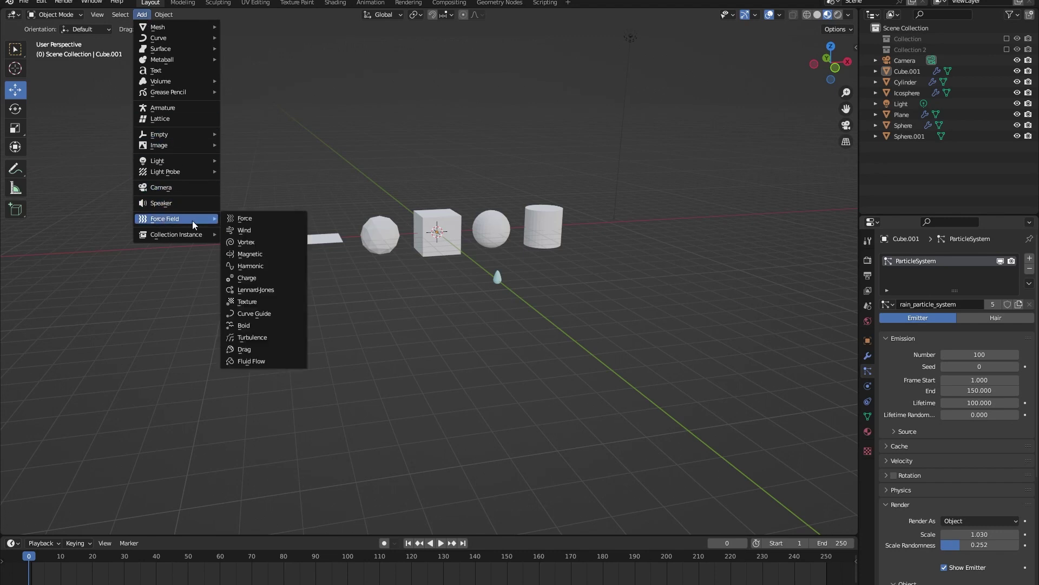
pyautogui.click(246, 231)
pyautogui.moveTo(466, 229); pyautogui.dragTo(212, 244)
pyautogui.moveTo(211, 244); pyautogui.dragTo(135, 195, button='middle')
# Step: Rotate the Wind force field exactly 90° around the Y axis
pyautogui.click(15, 108)
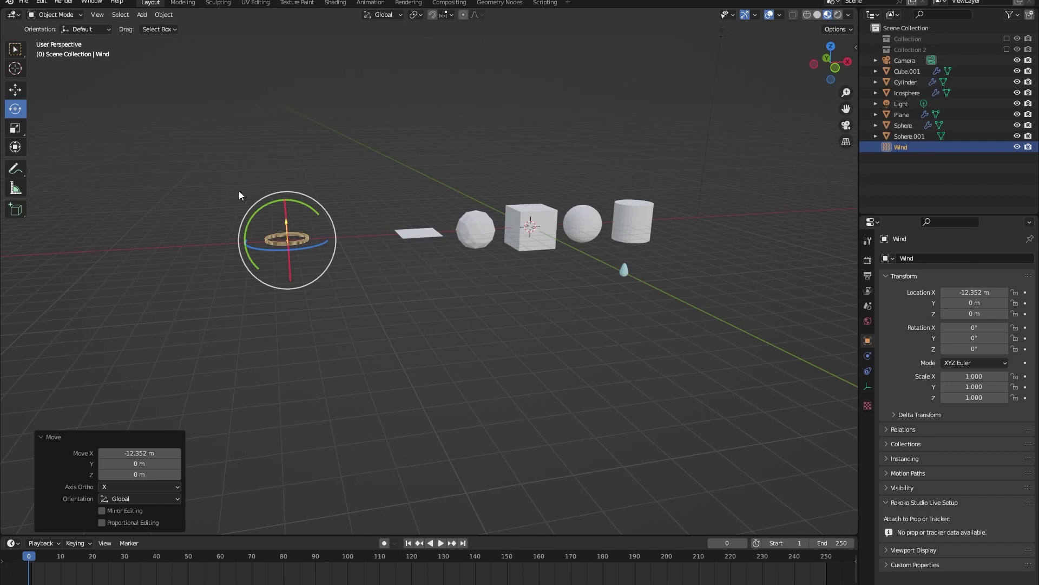
pyautogui.moveTo(264, 207); pyautogui.dragTo(301, 305)
pyautogui.click(152, 475)
pyautogui.write('90')
pyautogui.press('Return')
pyautogui.click(15, 89)
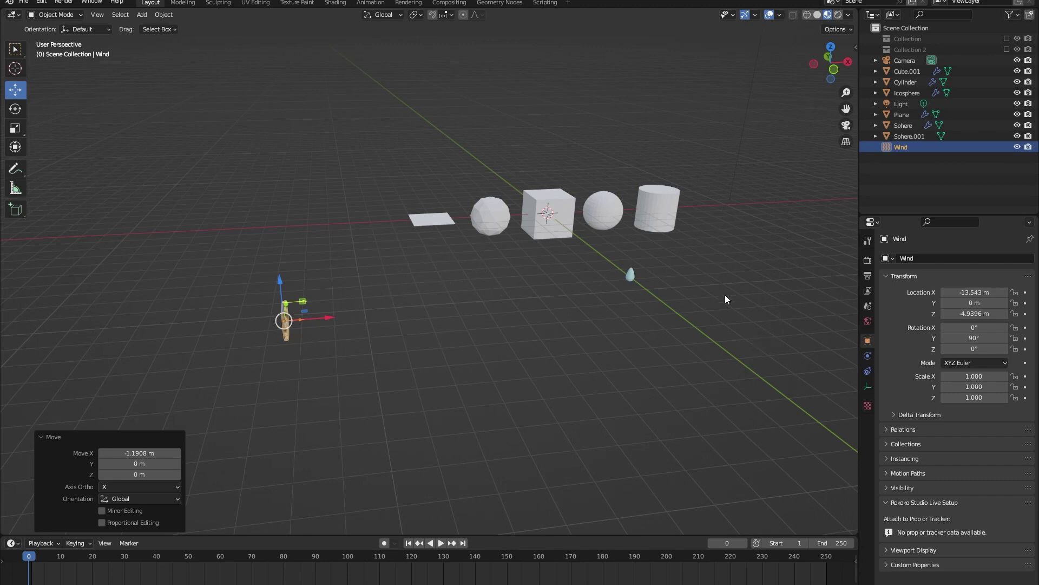
pyautogui.moveTo(602, 327); pyautogui.dragTo(511, 278, button='middle')
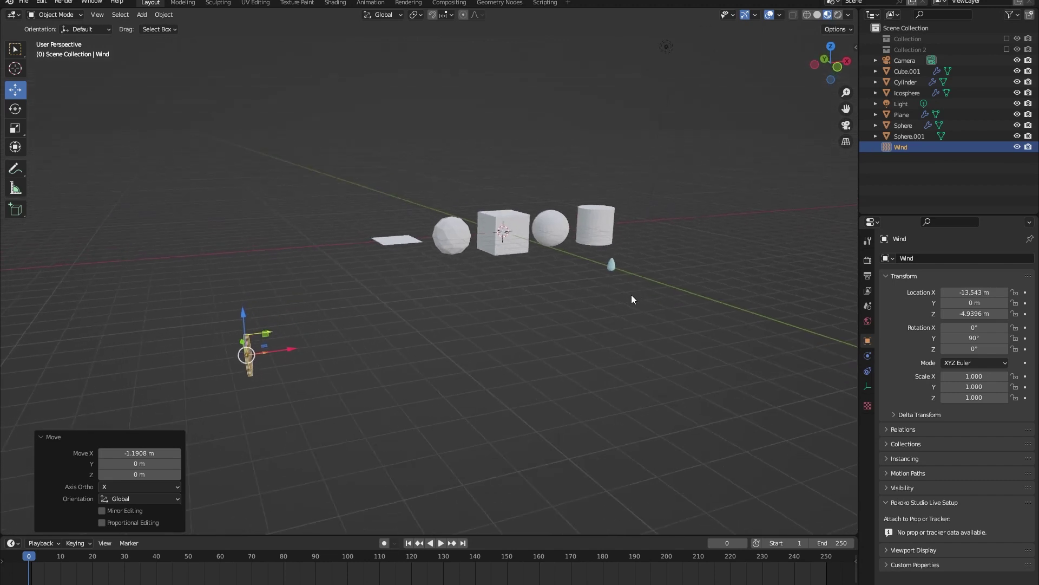
# Step: Play the animation to see how the wind affects the falling raindrops
pyautogui.click(358, 271)
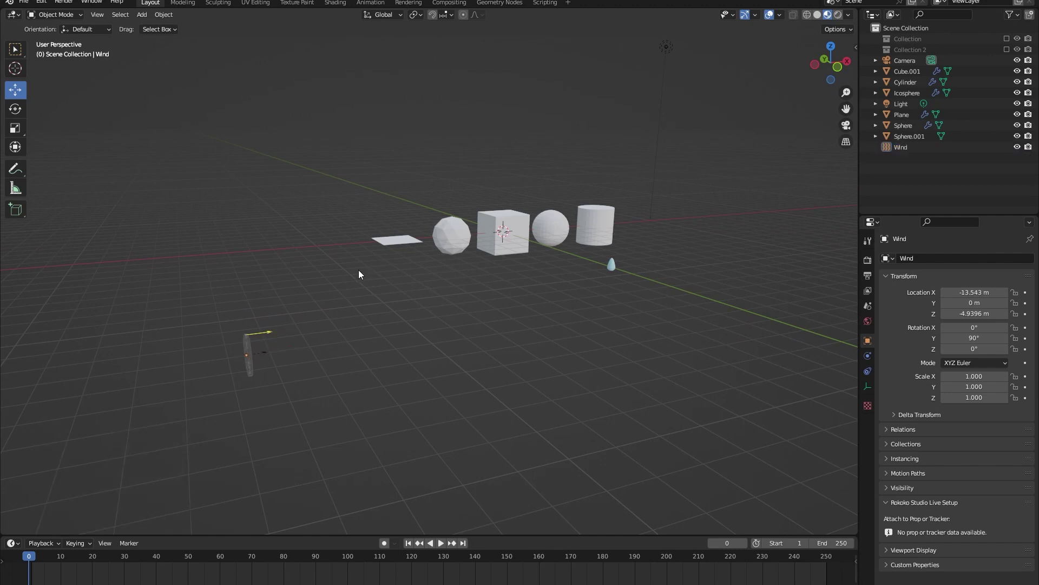
pyautogui.press('space')
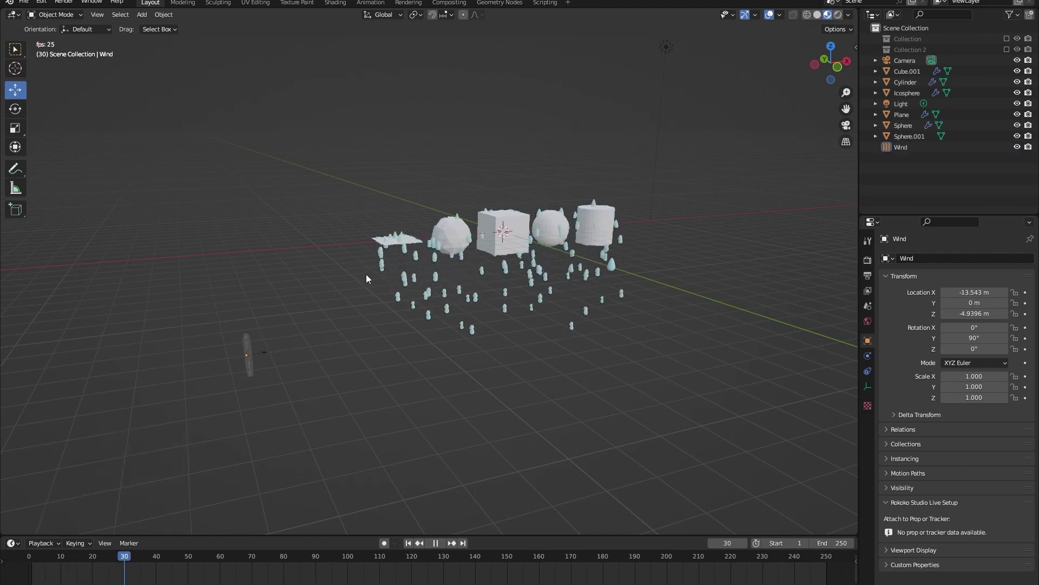
pyautogui.moveTo(390, 288); pyautogui.dragTo(478, 303, button='middle')
pyautogui.press('space')
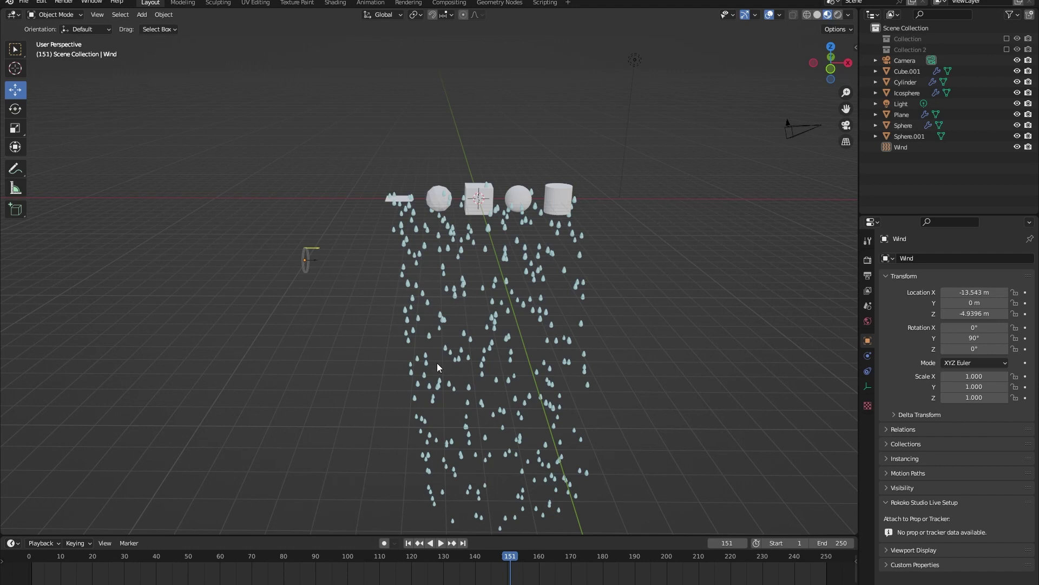
pyautogui.scroll(2, 440, 360)
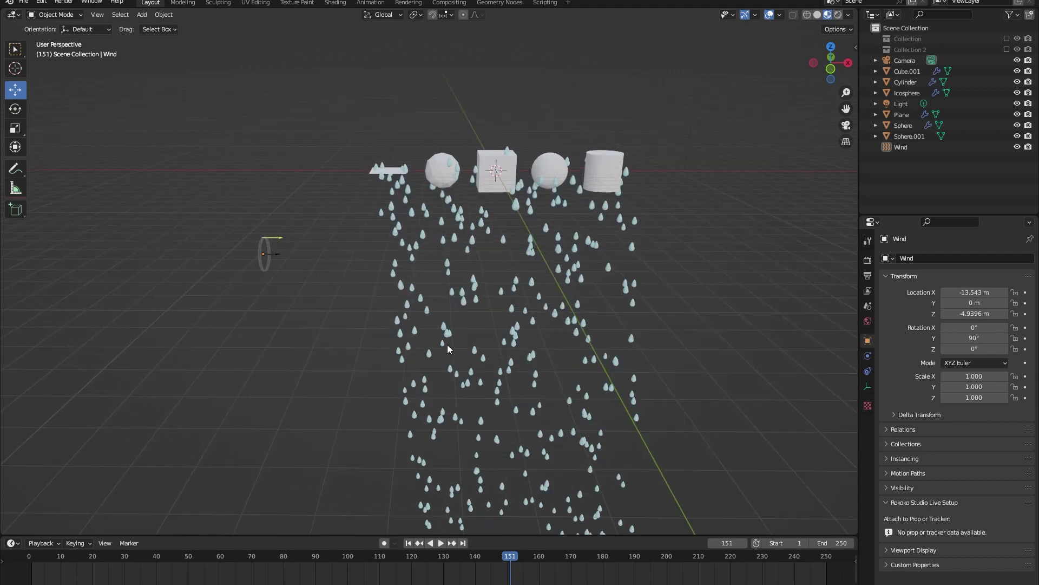
# Step: Set the Wind field's Strength to 4 in its Physics settings
pyautogui.click(260, 248)
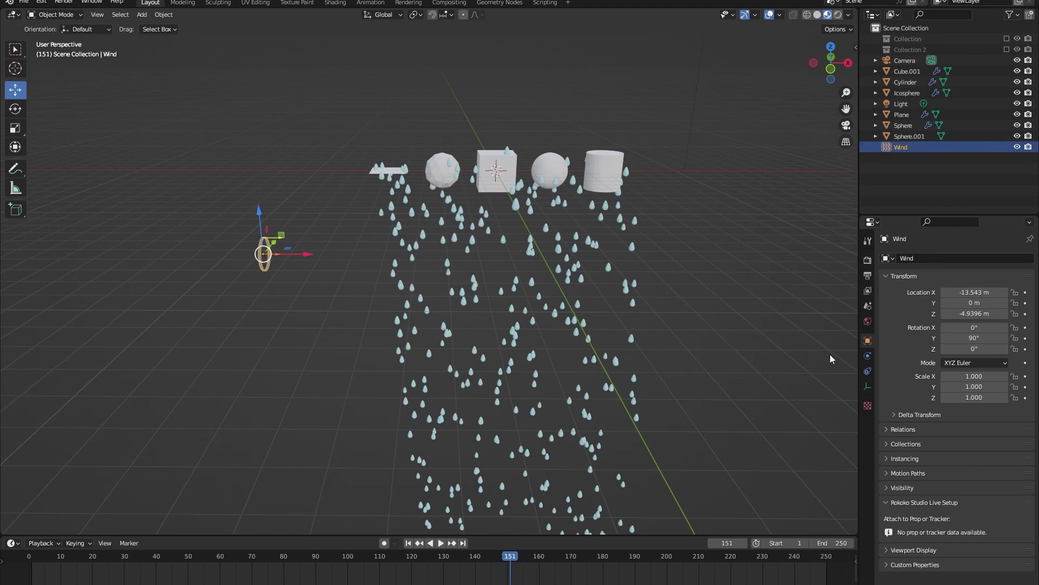
pyautogui.click(868, 355)
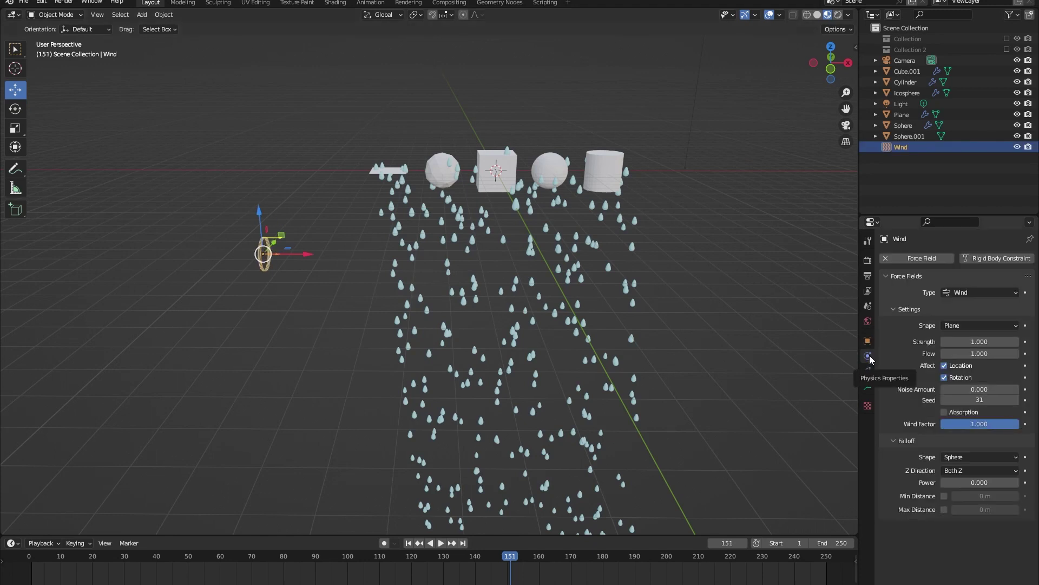
pyautogui.moveTo(973, 341)
pyautogui.mouseDown()
pyautogui.moveTo(1010, 341)
pyautogui.moveTo(991, 341)
pyautogui.mouseUp()
pyautogui.doubleClick(969, 341)
pyautogui.write('3')
pyautogui.press('BackSpace')
pyautogui.write('4')
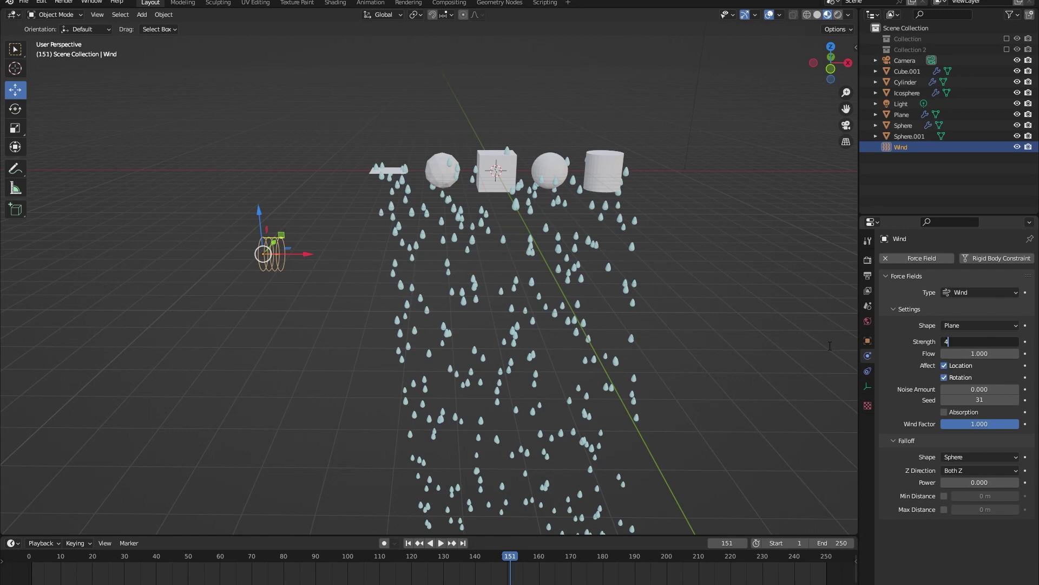
pyautogui.press('Return')
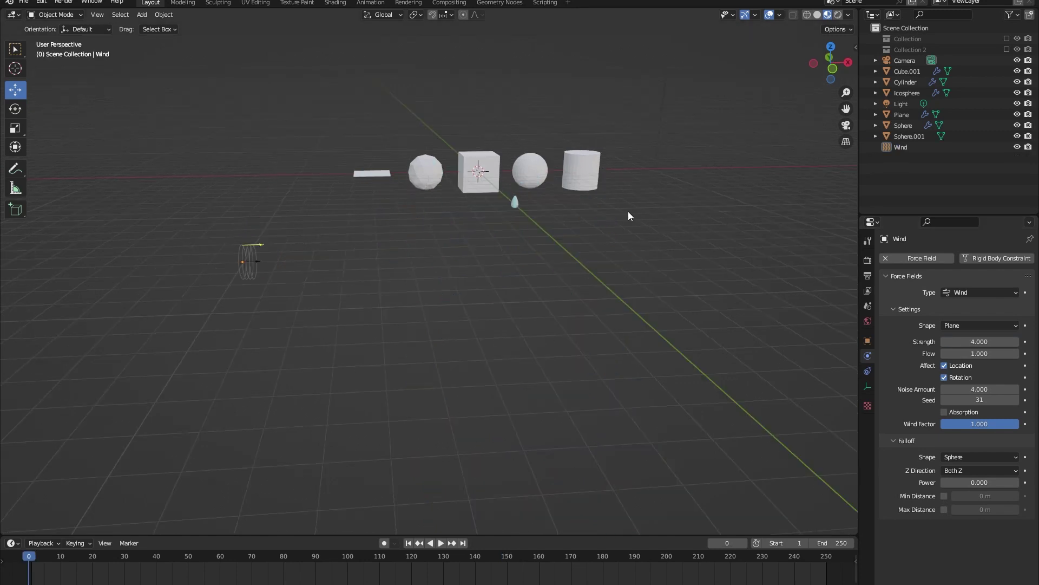
# Step: During playback, tune wind Strength to 4.900 and Noise Amount to 10.000
pyautogui.press('space')
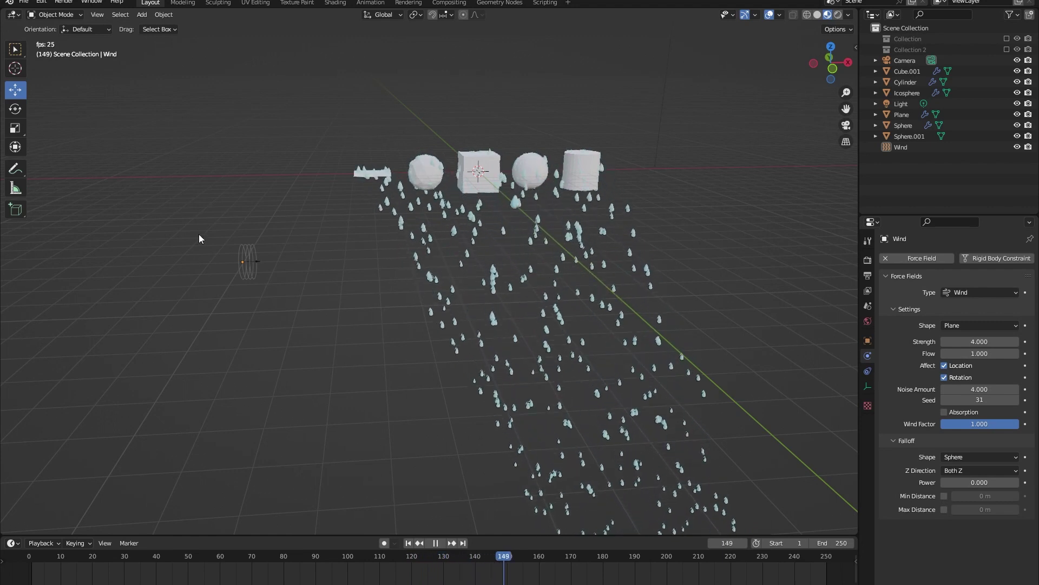
pyautogui.moveTo(980, 342); pyautogui.dragTo(947, 342)
pyautogui.moveTo(980, 389); pyautogui.dragTo(1013, 389)
pyautogui.moveTo(980, 342); pyautogui.dragTo(1012, 342)
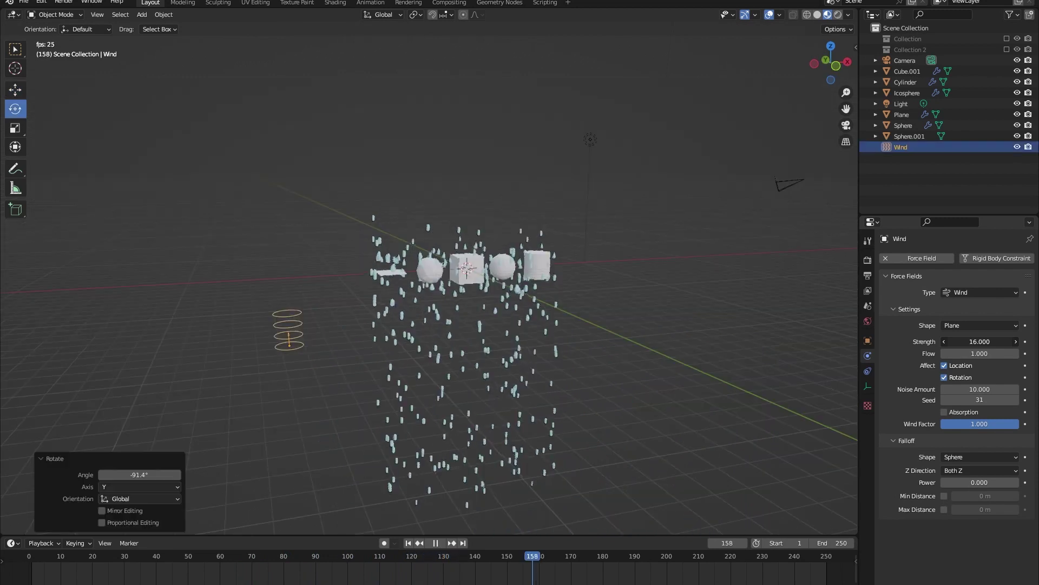
pyautogui.moveTo(980, 341); pyautogui.dragTo(969, 342)
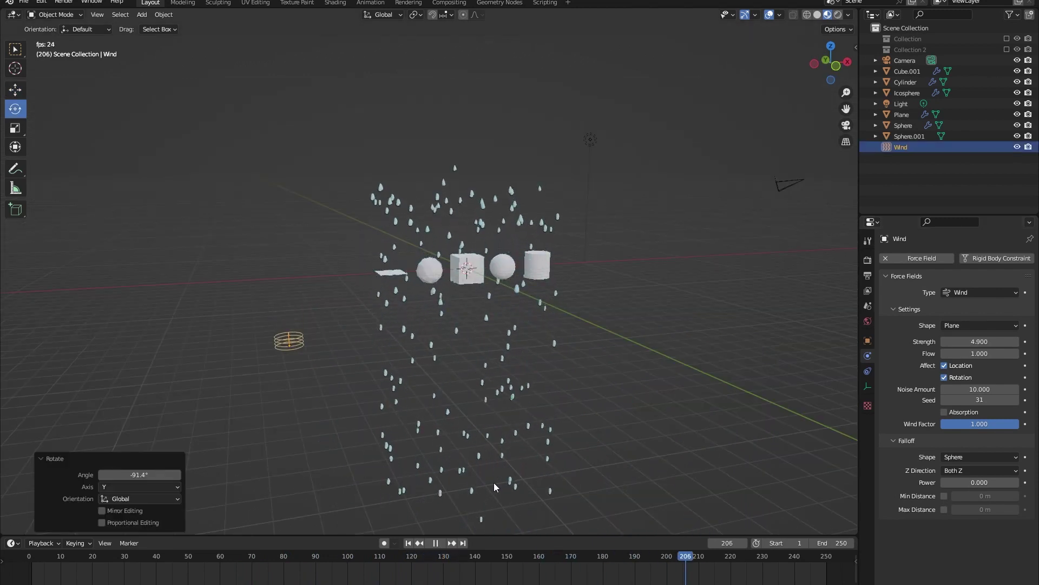
# Step: Delete the Wind force field and rewind the timeline to the start
pyautogui.press('x')
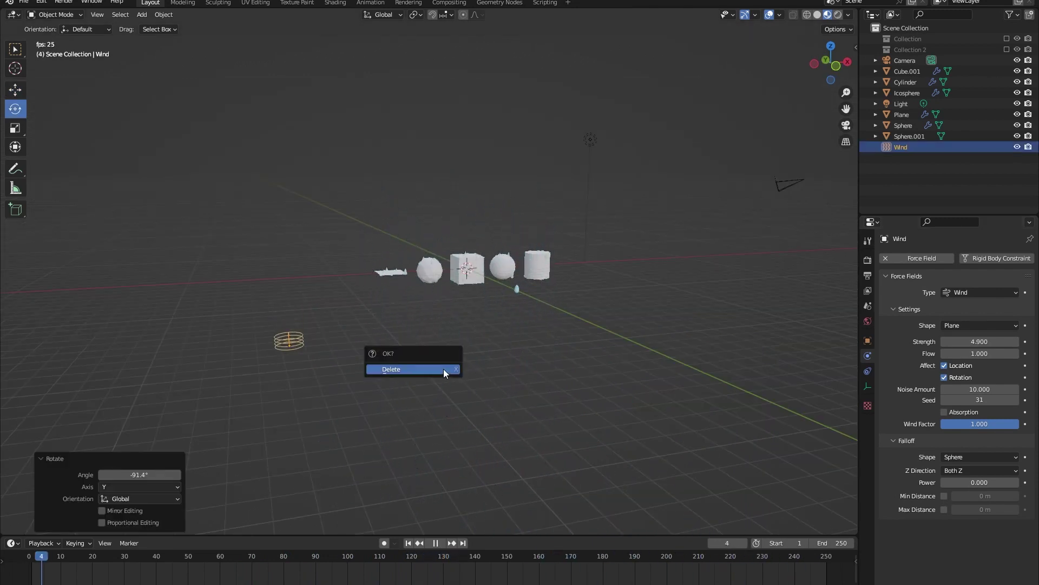
pyautogui.click(444, 371)
pyautogui.scroll(3, 541, 384)
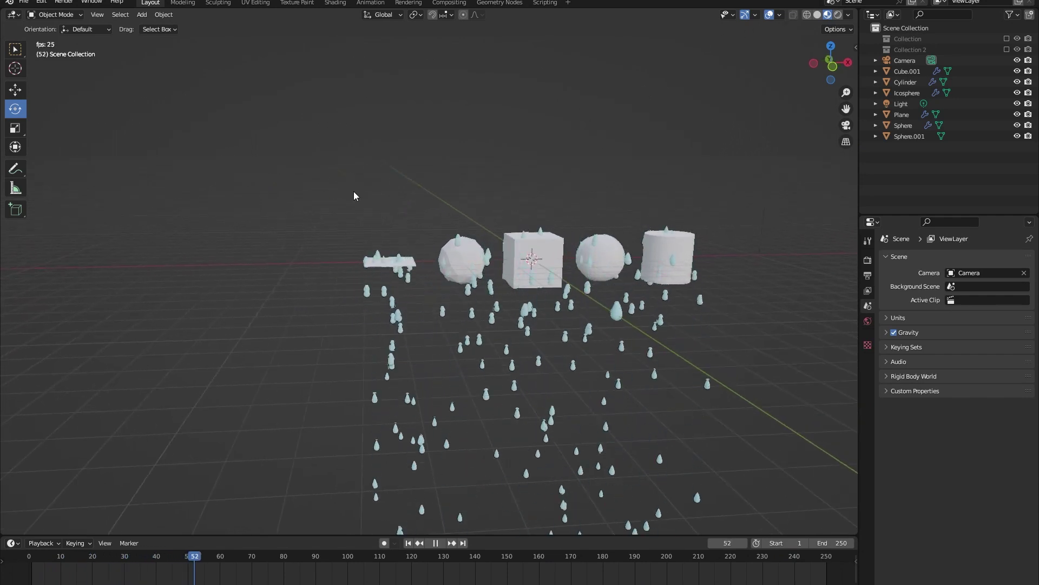
pyautogui.press('space')
pyautogui.moveTo(279, 563); pyautogui.dragTo(32, 565)
pyautogui.press('space')
pyautogui.press('space')
pyautogui.click(29, 564)
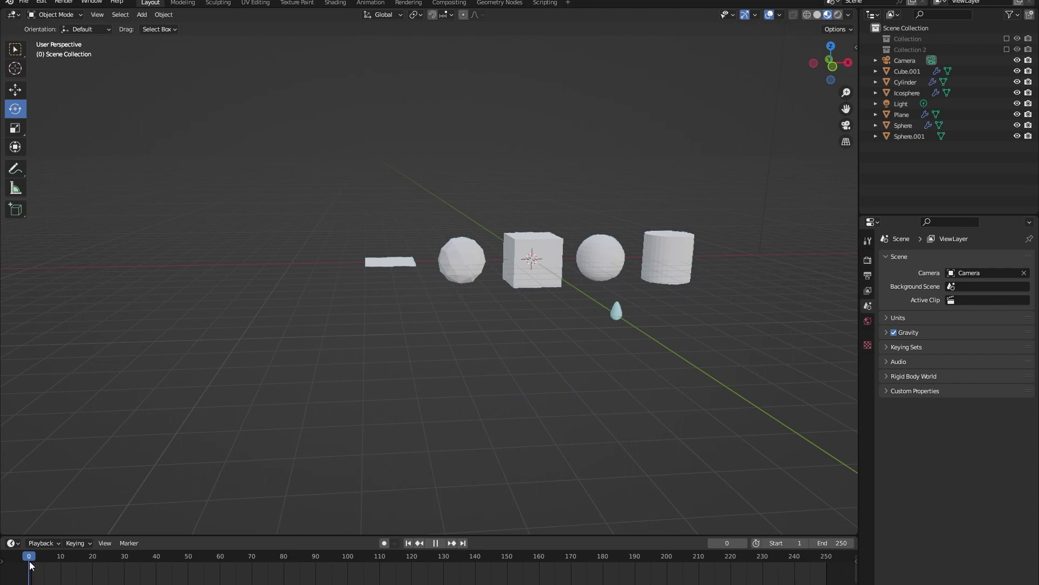
# Step: Select Cube.001 and show its particle system settings
pyautogui.moveTo(439, 373); pyautogui.dragTo(514, 355, button='middle')
pyautogui.scroll(2, 530, 353)
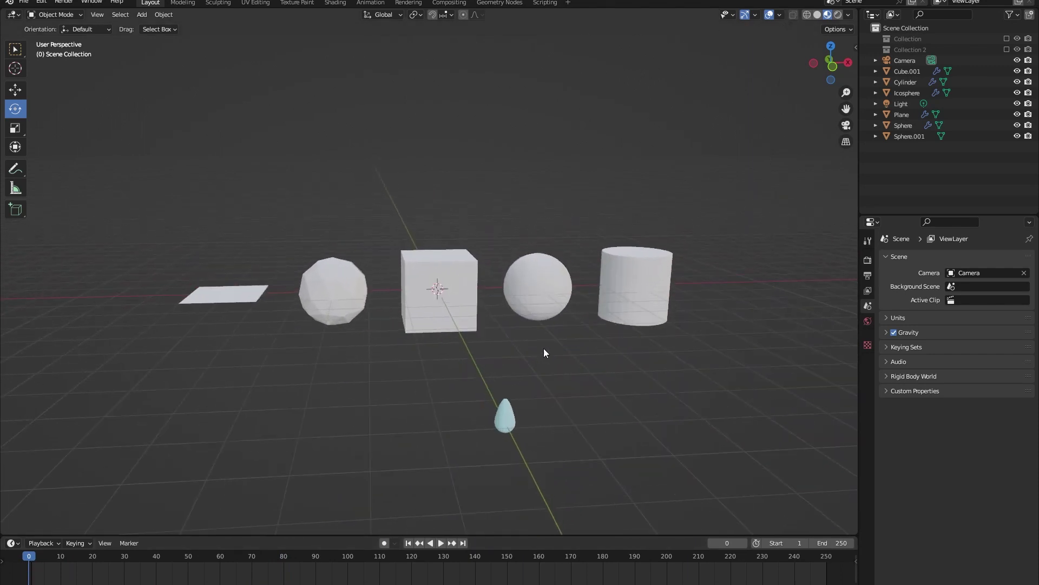
pyautogui.click(454, 252)
pyautogui.click(15, 90)
pyautogui.click(867, 372)
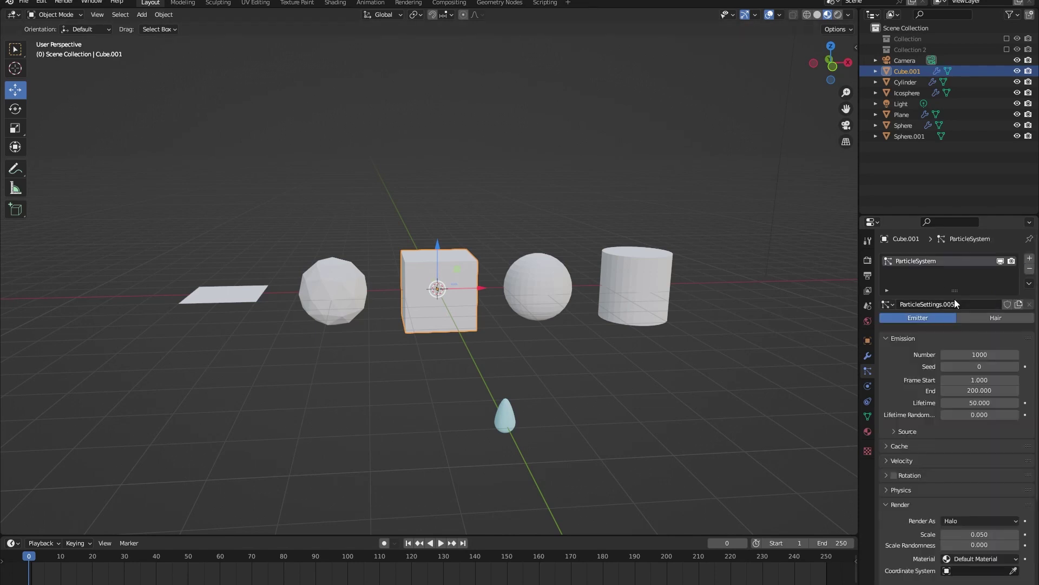
# Step: Delete the raindrop object Sphere.001
pyautogui.click(903, 125)
pyautogui.click(636, 287)
pyautogui.click(333, 290)
pyautogui.click(223, 294)
pyautogui.click(509, 411)
pyautogui.press('x')
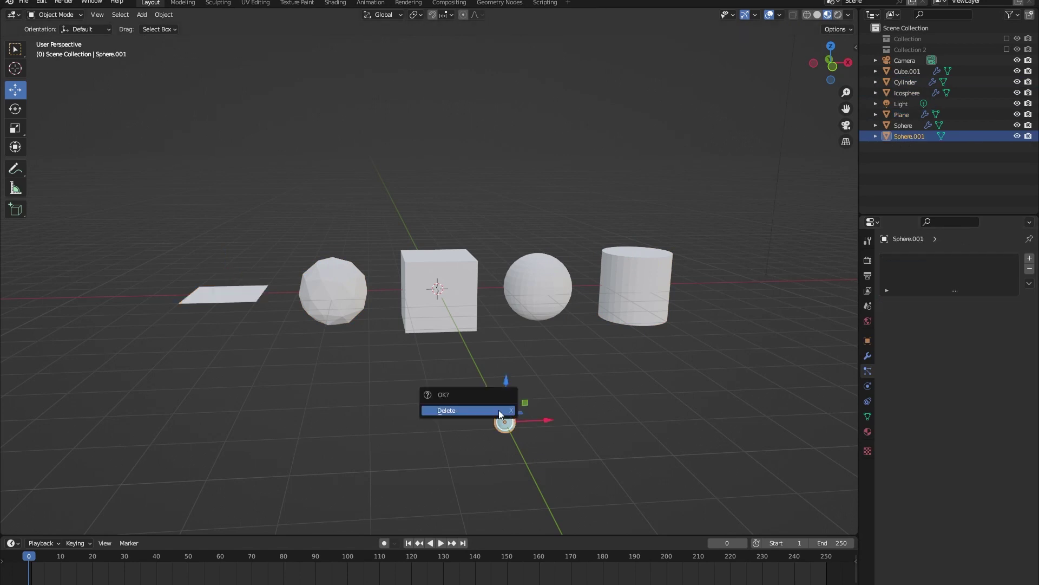
pyautogui.click(498, 409)
# Step: Switch Cube.001's shared hair_particle system to Hair type
pyautogui.moveTo(498, 410); pyautogui.dragTo(439, 274, button='middle')
pyautogui.click(440, 274)
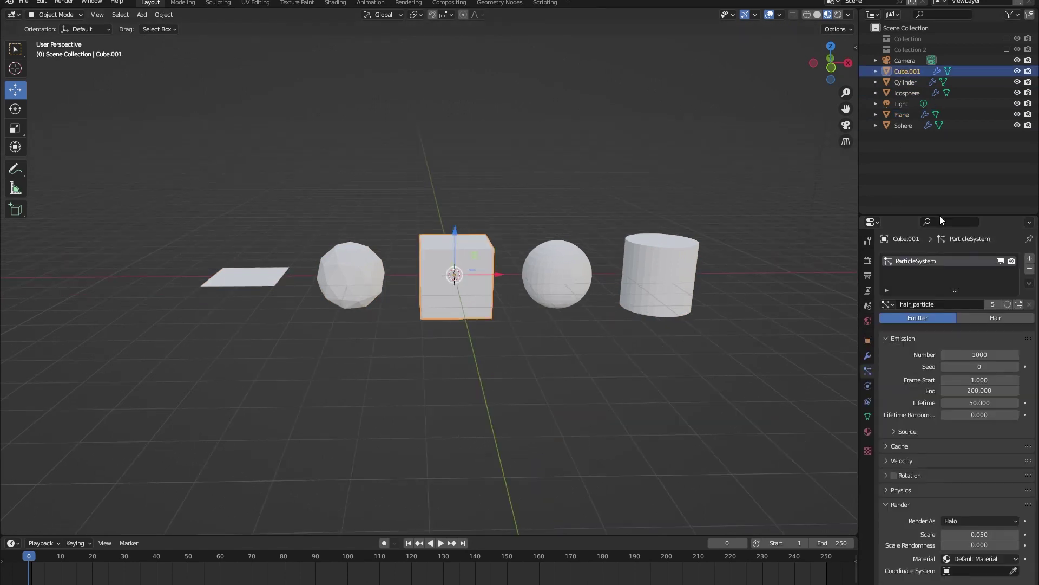
pyautogui.click(988, 316)
pyautogui.moveTo(721, 268); pyautogui.dragTo(501, 217, button='middle')
pyautogui.scroll(4, 543, 229)
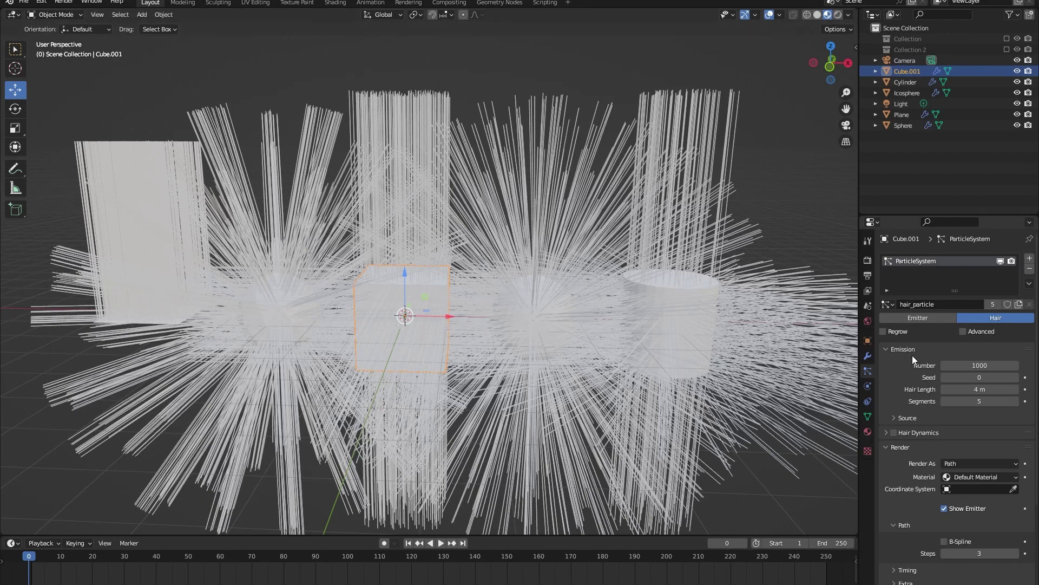
# Step: Set the hair to 100 strands with a Hair Length of 0.39 m
pyautogui.click(978, 364)
pyautogui.write('100')
pyautogui.press('Return')
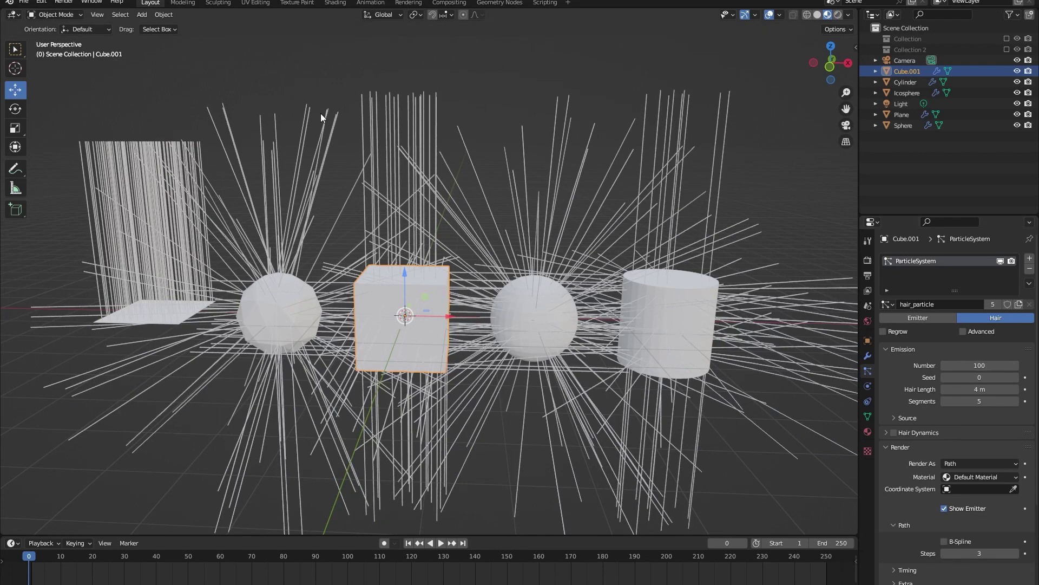
pyautogui.moveTo(322, 252); pyautogui.dragTo(346, 272, button='middle')
pyautogui.moveTo(980, 389); pyautogui.dragTo(942, 389)
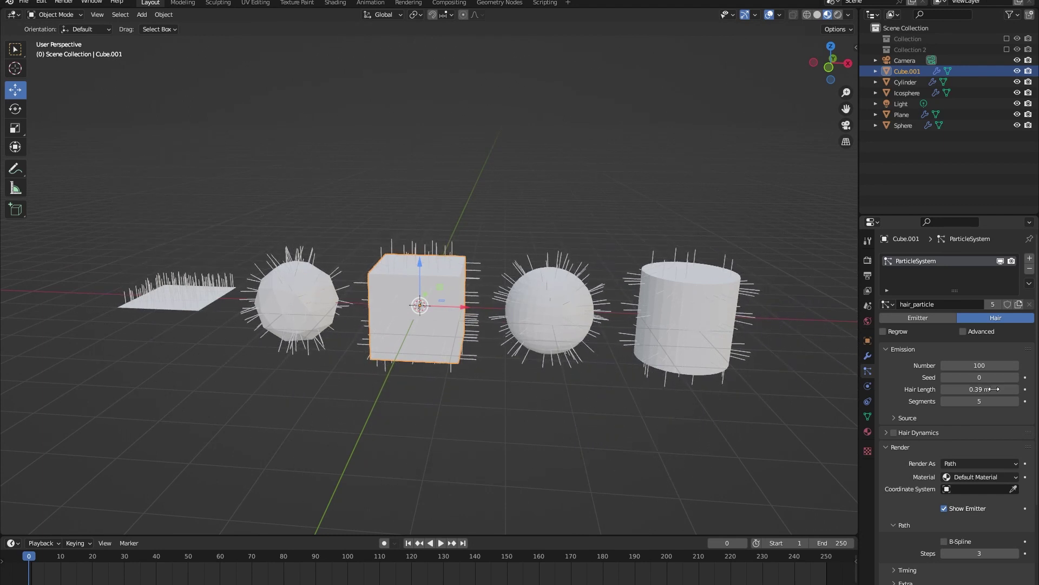
pyautogui.click(729, 254)
pyautogui.click(628, 254)
pyautogui.moveTo(628, 254)
pyautogui.mouseDown(button='middle')
pyautogui.moveTo(477, 251)
pyautogui.moveTo(666, 153)
pyautogui.mouseUp(button='middle')
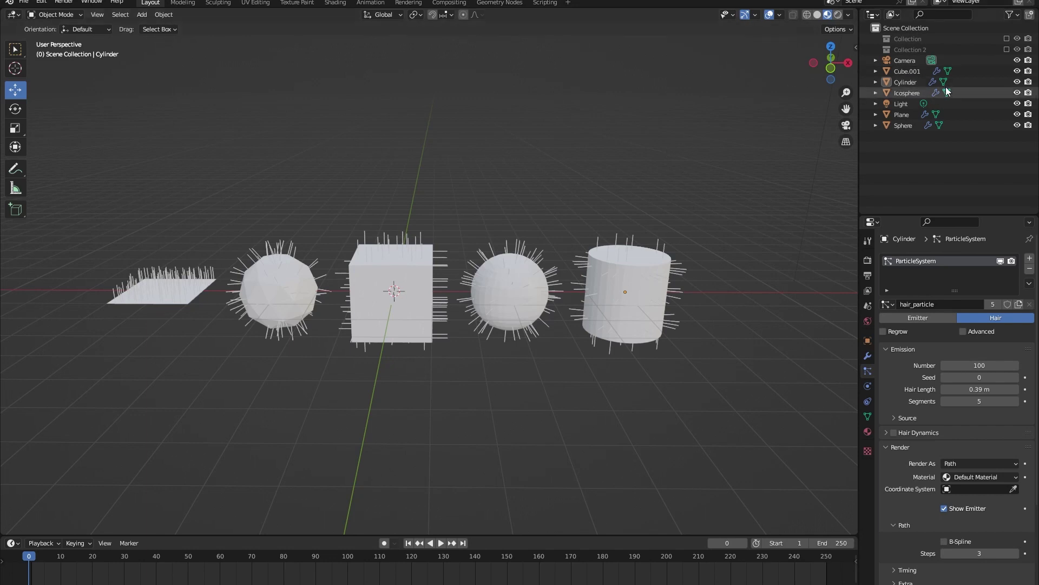
# Step: Include Collection 2 so the tree shows in the viewport
pyautogui.click(1006, 49)
pyautogui.scroll(-4, 684, 192)
pyautogui.moveTo(718, 249); pyautogui.dragTo(460, 255, button='middle')
pyautogui.scroll(3, 566, 281)
# Step: Clear the tree and mushroom selection, then select the Cylinder
pyautogui.click(569, 283)
pyautogui.keyDown('ctrl'); pyautogui.scroll(3, 260, 254); pyautogui.keyUp('ctrl')
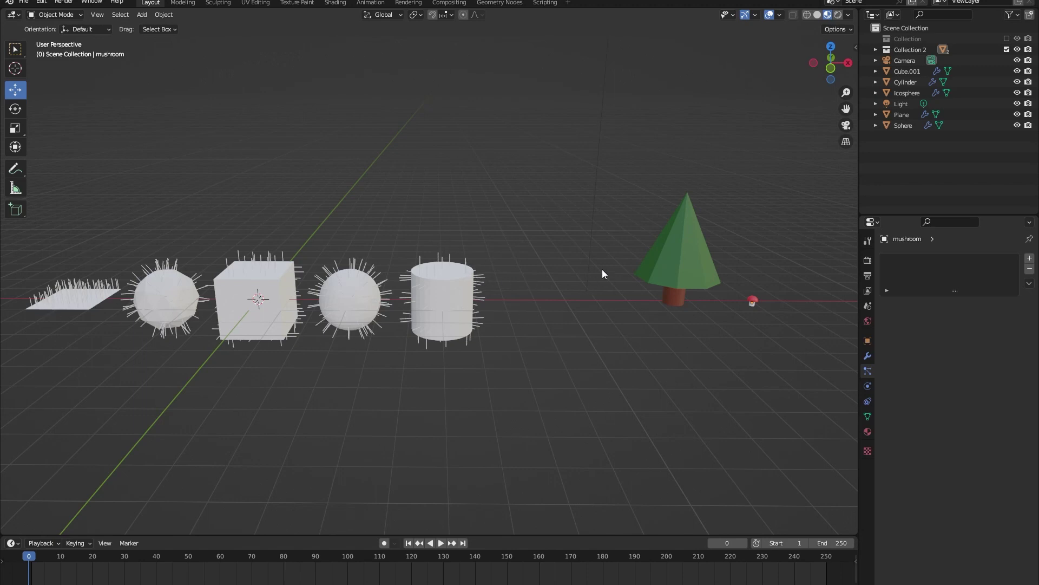
pyautogui.moveTo(632, 233); pyautogui.dragTo(814, 334)
pyautogui.click(775, 323)
pyautogui.moveTo(75, 223); pyautogui.dragTo(547, 260, button='middle')
pyautogui.click(589, 287)
pyautogui.moveTo(591, 288); pyautogui.dragTo(479, 316, button='middle')
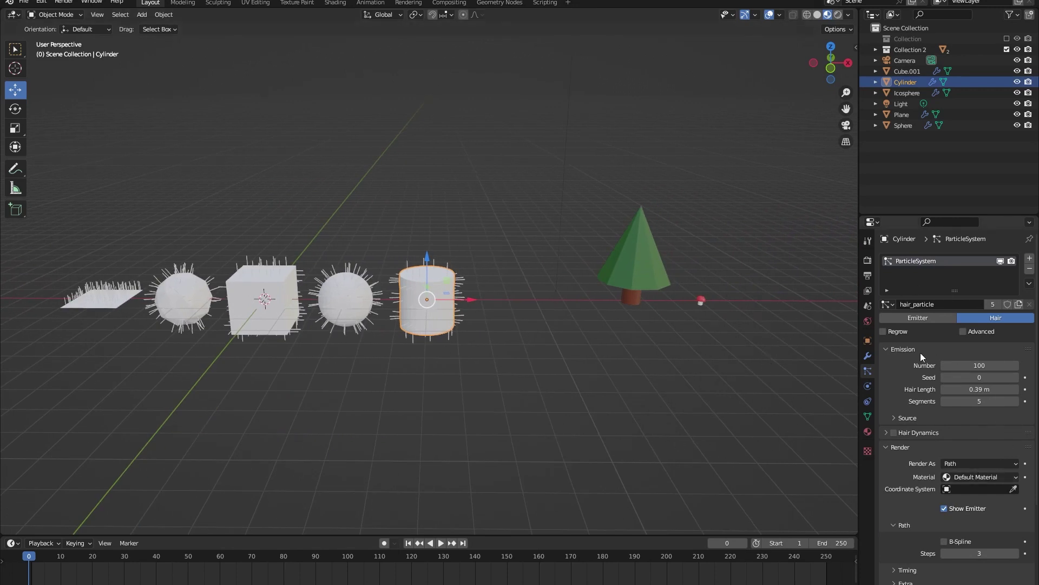
# Step: Render the hair particles as instances of the tree object at scale 0.380
pyautogui.click(954, 463)
pyautogui.click(955, 499)
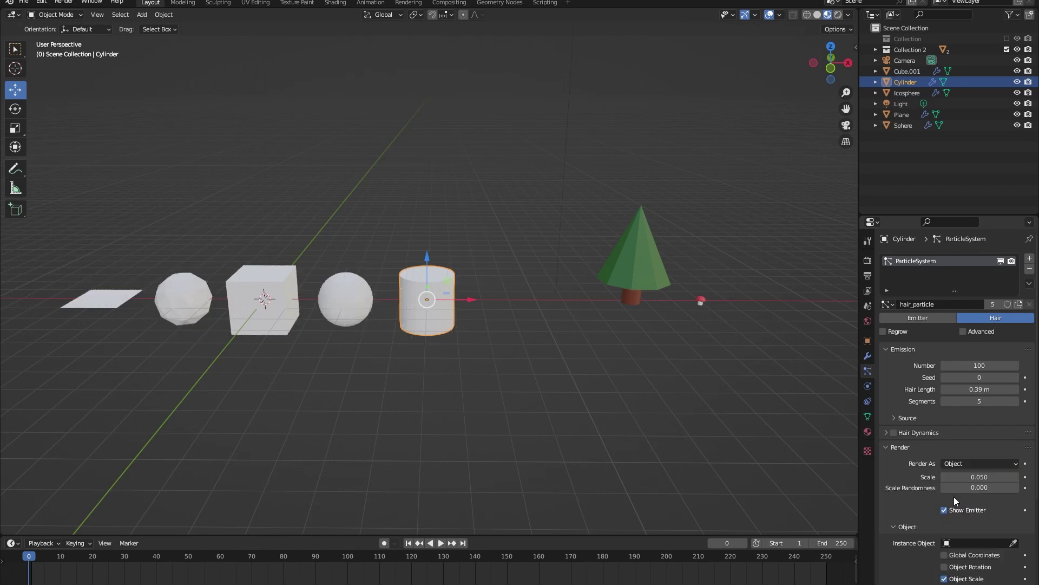
pyautogui.click(1013, 543)
pyautogui.click(644, 253)
pyautogui.keyDown('shift'); pyautogui.moveTo(237, 264); pyautogui.dragTo(354, 262, button='middle'); pyautogui.keyUp('shift')
pyautogui.moveTo(969, 477); pyautogui.dragTo(999, 476)
pyautogui.scroll(1, 346, 172)
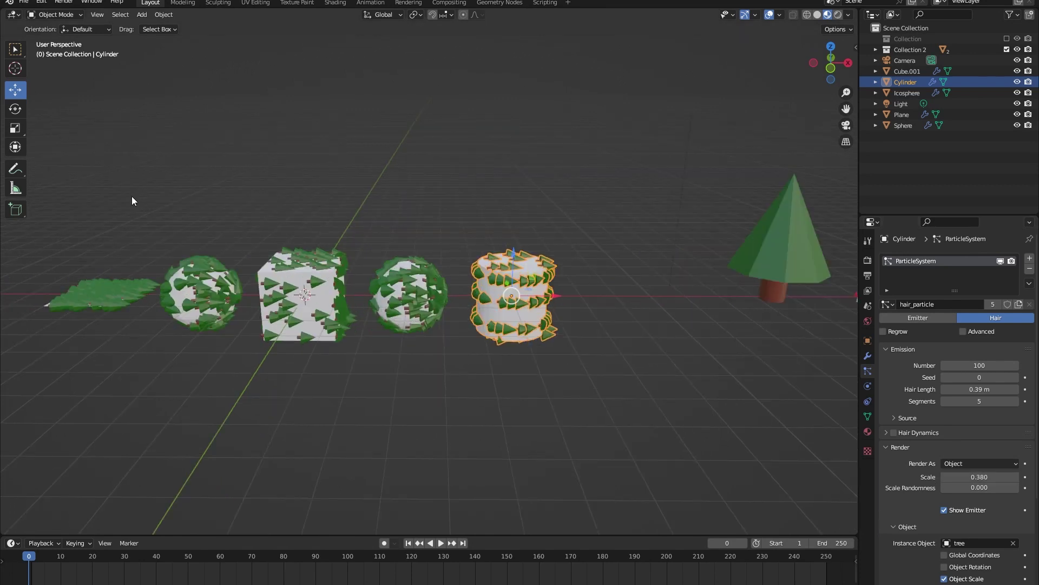
# Step: Deselect everything and pan the view to bring the mushroom into sight
pyautogui.click(580, 257)
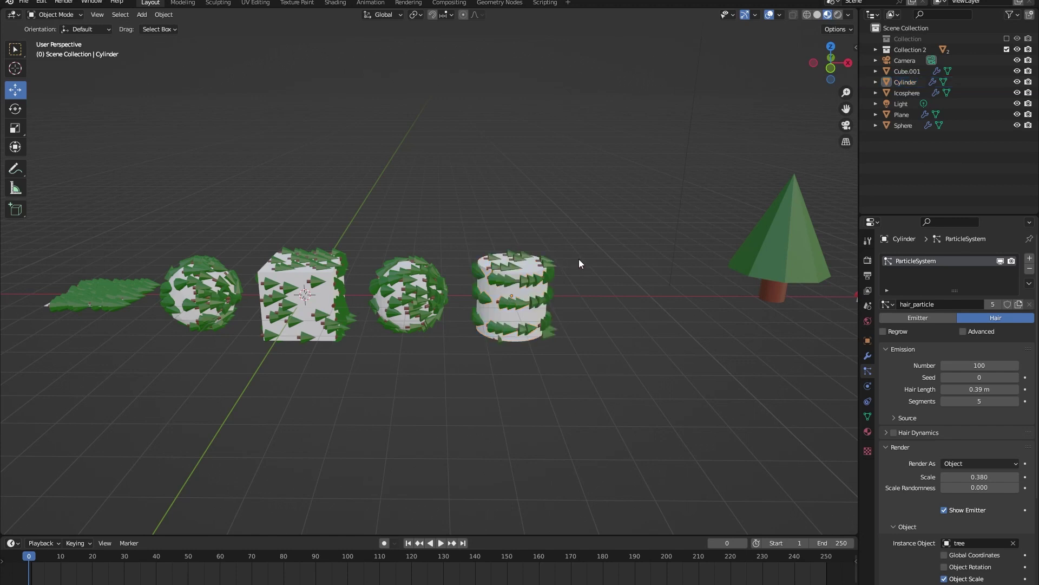
pyautogui.keyDown('shift'); pyautogui.moveTo(666, 314); pyautogui.dragTo(506, 306, button='middle'); pyautogui.keyUp('shift')
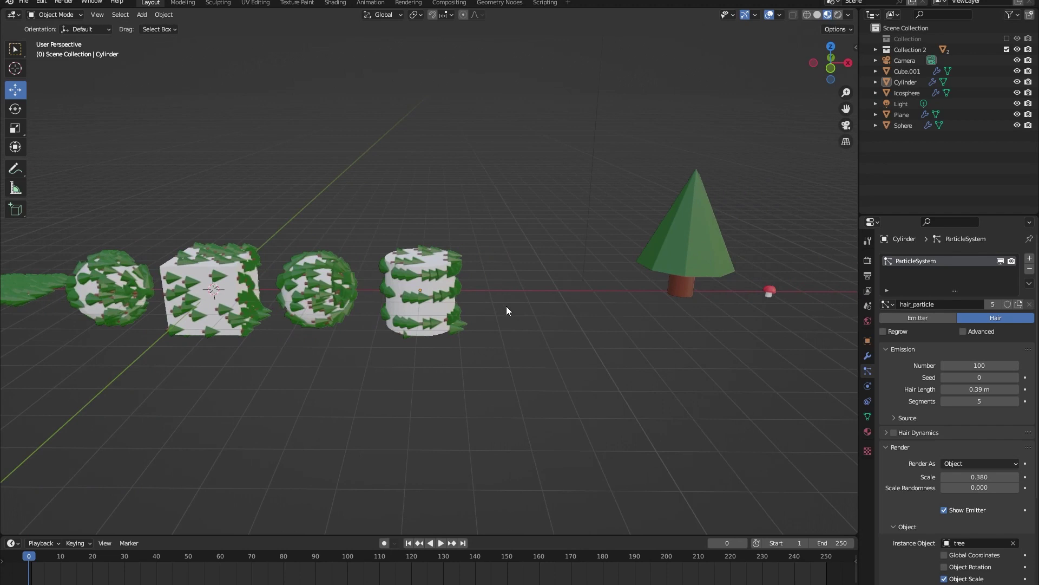
pyautogui.moveTo(791, 312); pyautogui.dragTo(789, 313)
pyautogui.click(774, 315)
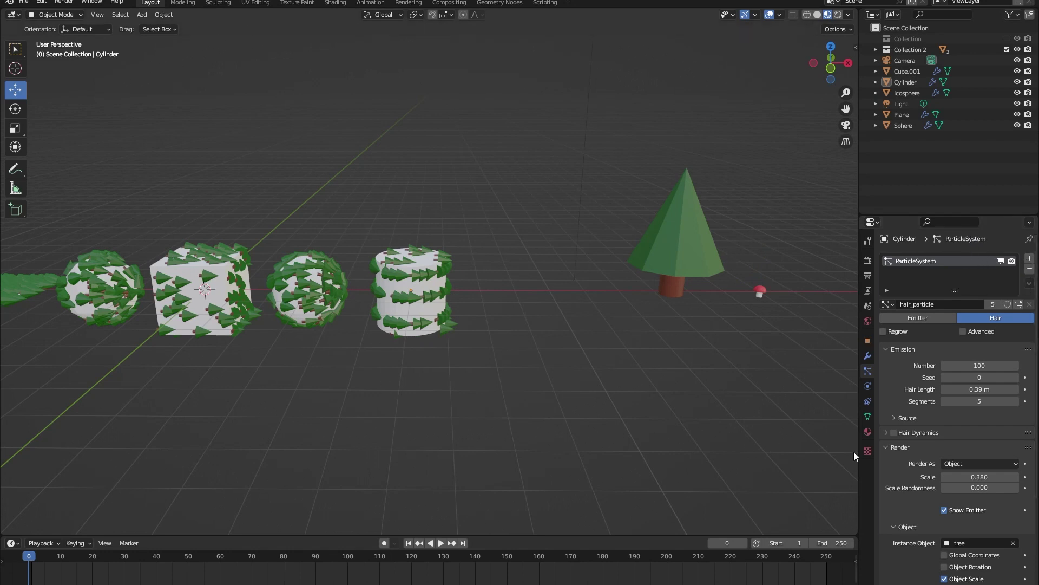
# Step: Switch Render As to Collection and expand Collection 2 holding the tree and mushroom
pyautogui.click(949, 464)
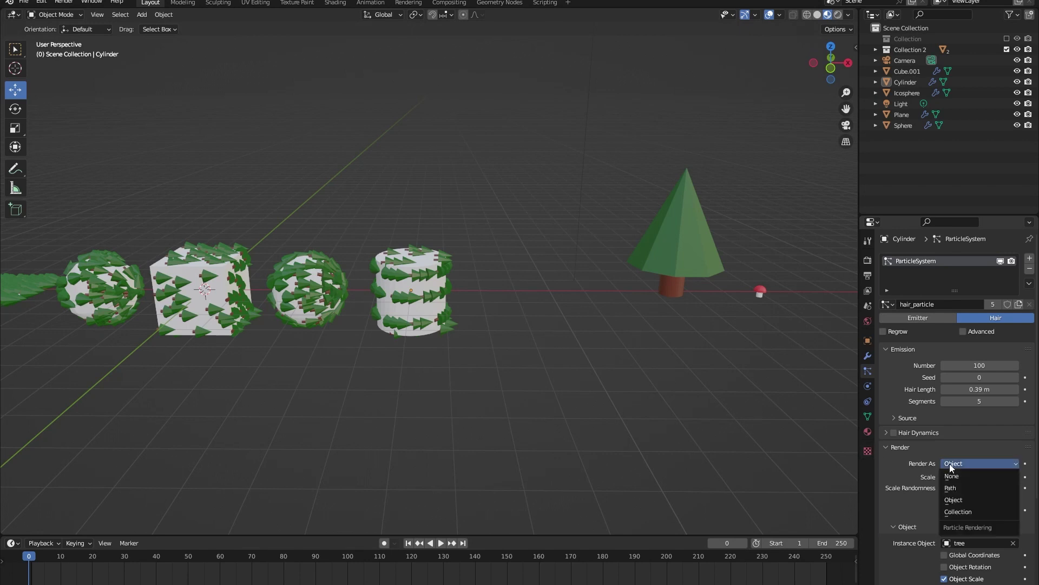
pyautogui.click(953, 511)
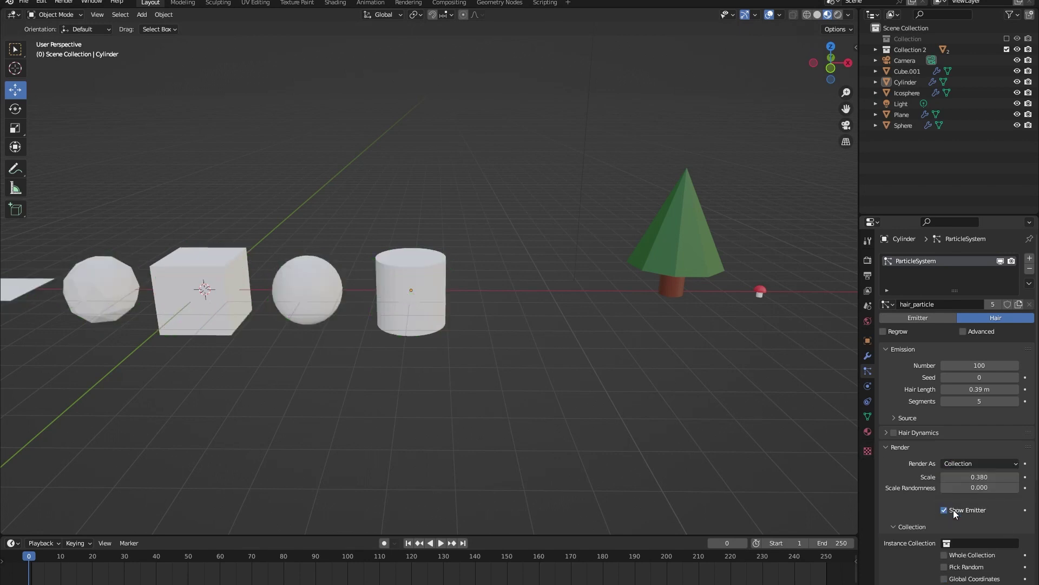
pyautogui.click(681, 255)
pyautogui.keyDown('shift'); pyautogui.click(761, 291); pyautogui.keyUp('shift')
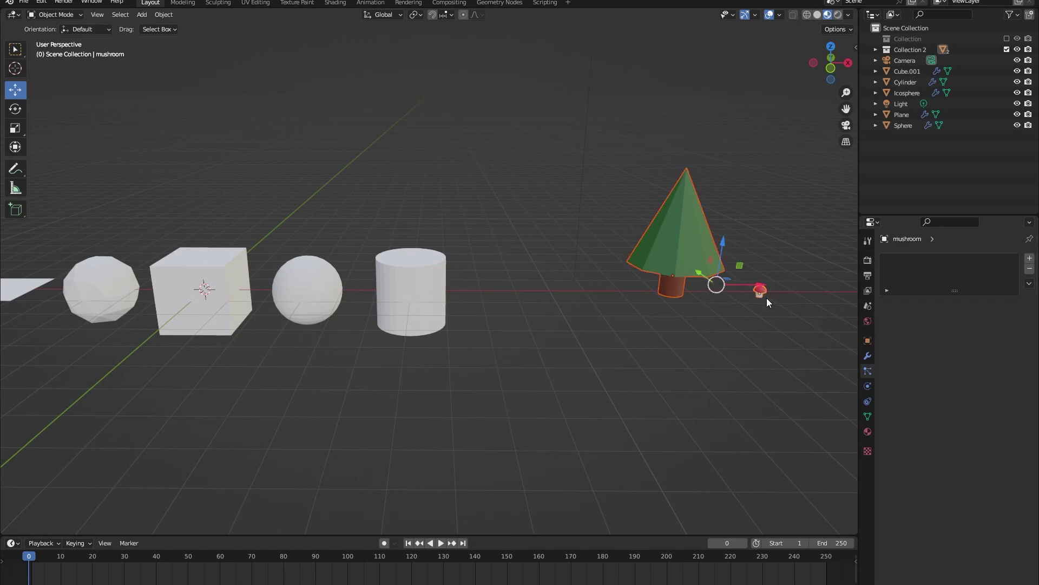
pyautogui.moveTo(767, 298); pyautogui.dragTo(544, 307, button='middle')
pyautogui.click(888, 51)
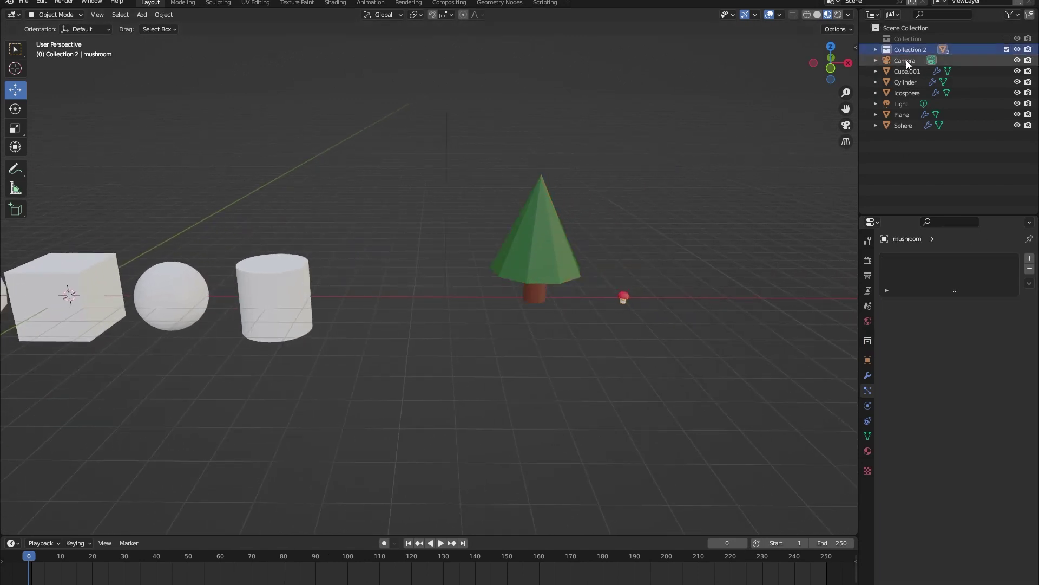
pyautogui.click(876, 50)
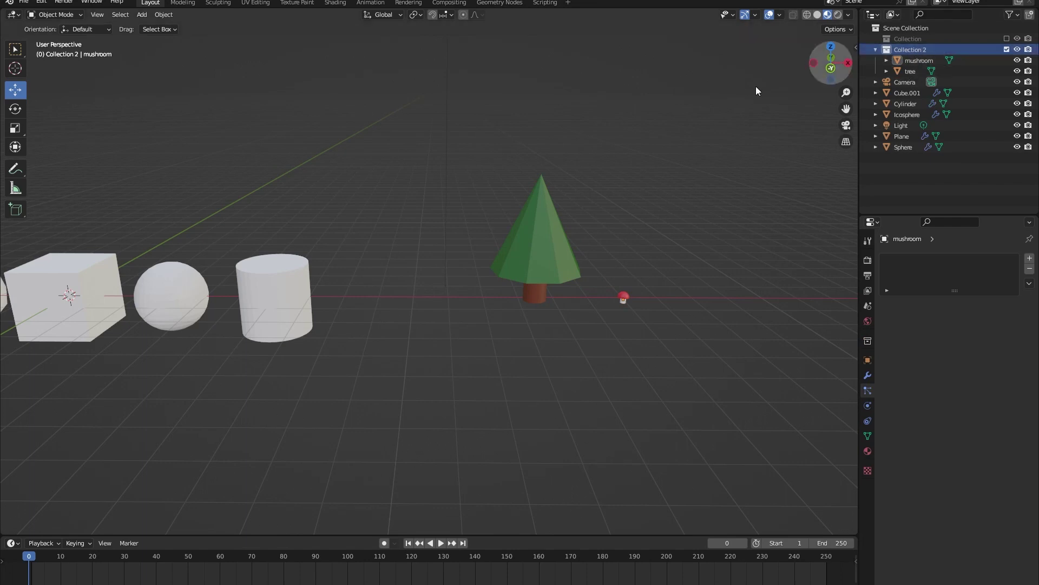
# Step: Reselect the Cylinder and choose Collection 2 as the Instance Collection
pyautogui.click(278, 293)
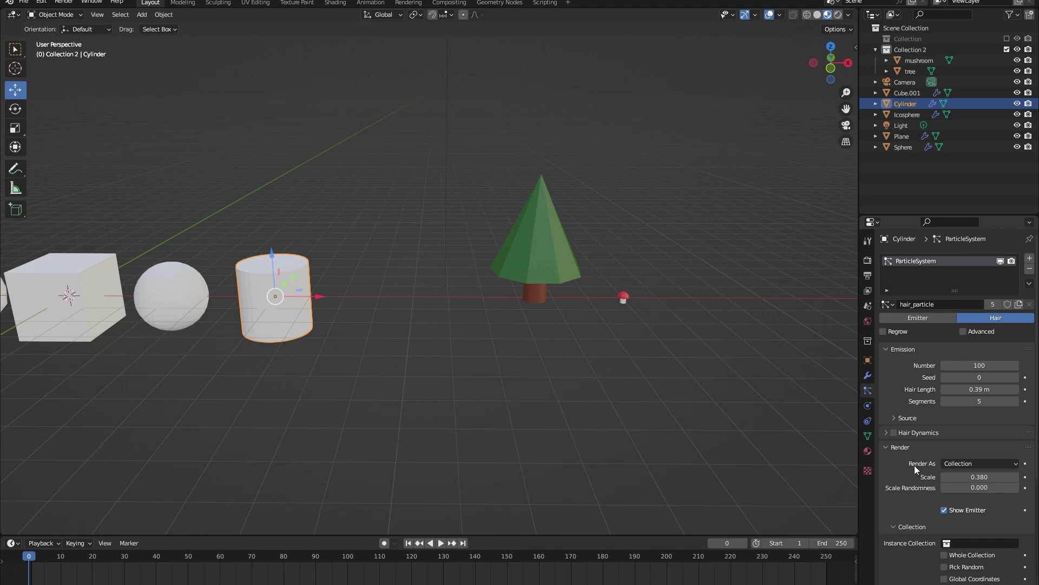
pyautogui.scroll(-3, 914, 470)
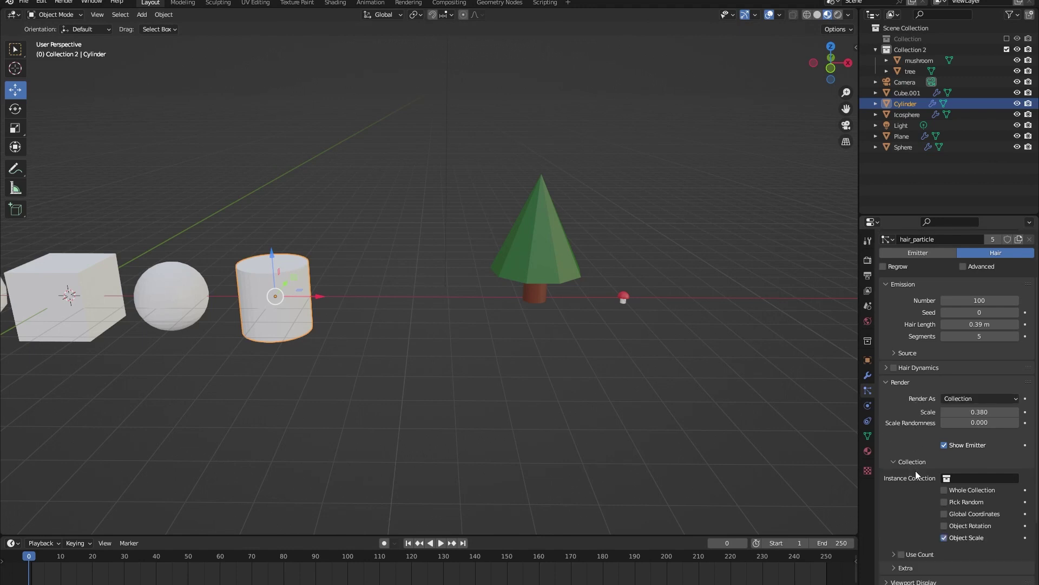
pyautogui.click(952, 478)
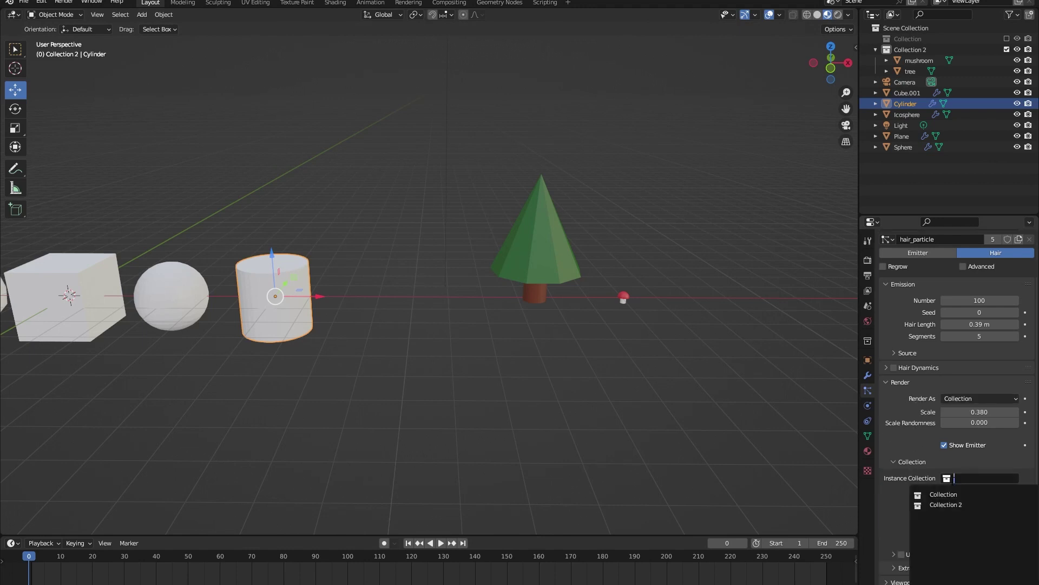
pyautogui.click(947, 504)
pyautogui.scroll(4, 414, 350)
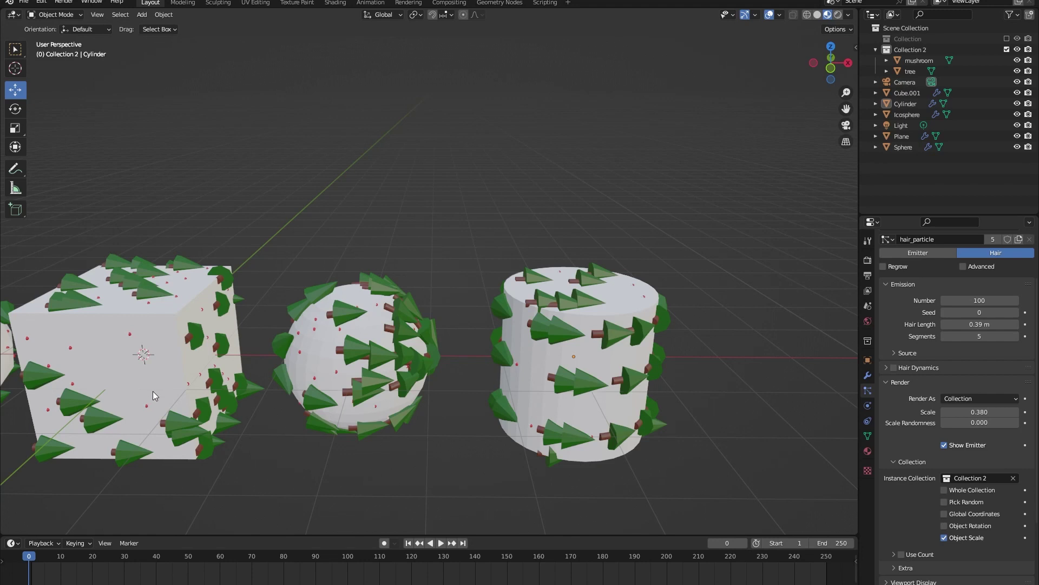
pyautogui.scroll(-4, 473, 355)
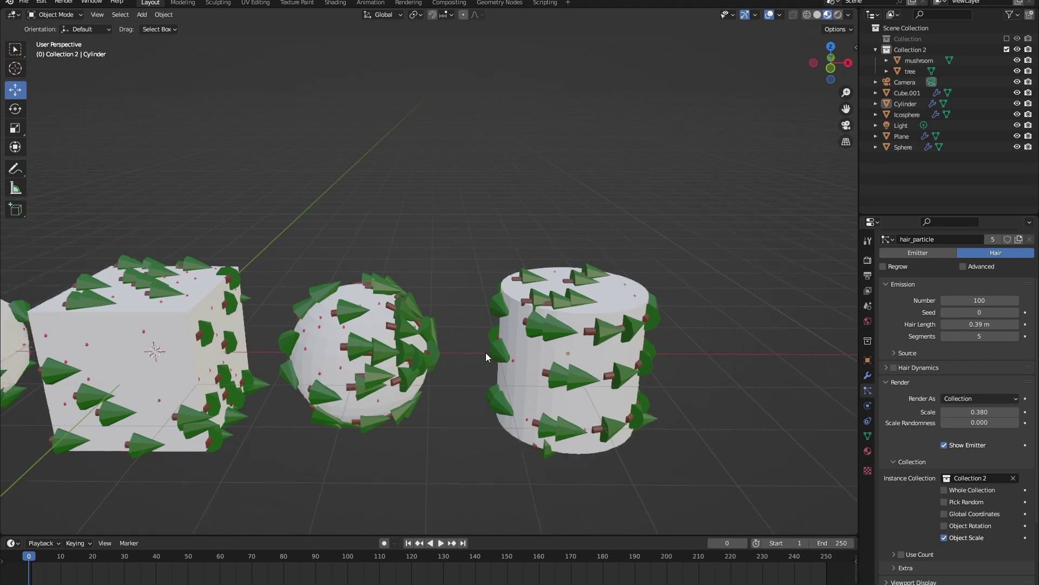
pyautogui.scroll(-2, 453, 340)
pyautogui.moveTo(319, 314); pyautogui.dragTo(389, 319, button='middle')
pyautogui.scroll(4, 389, 318)
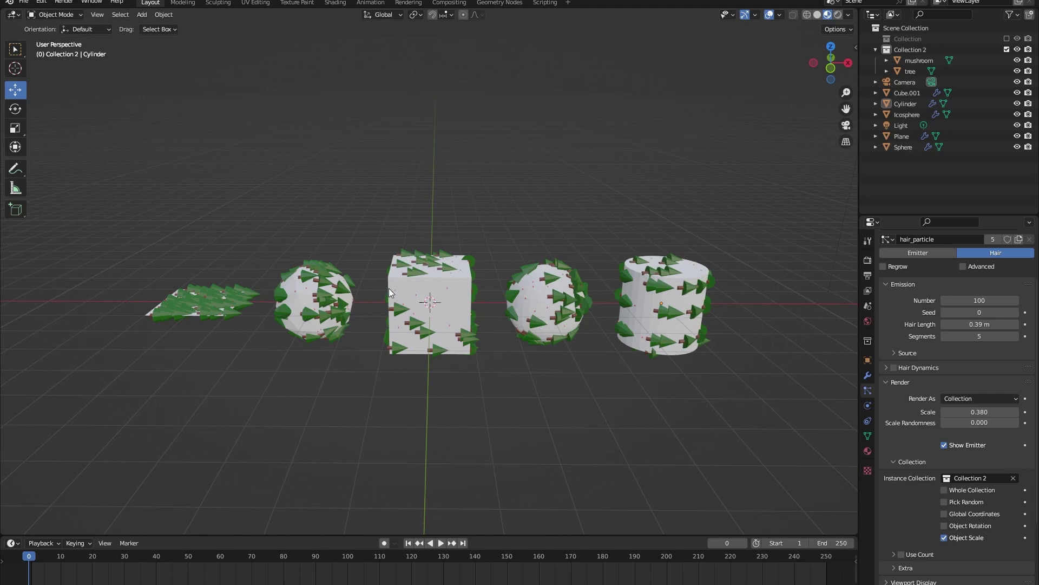
pyautogui.scroll(3, 936, 377)
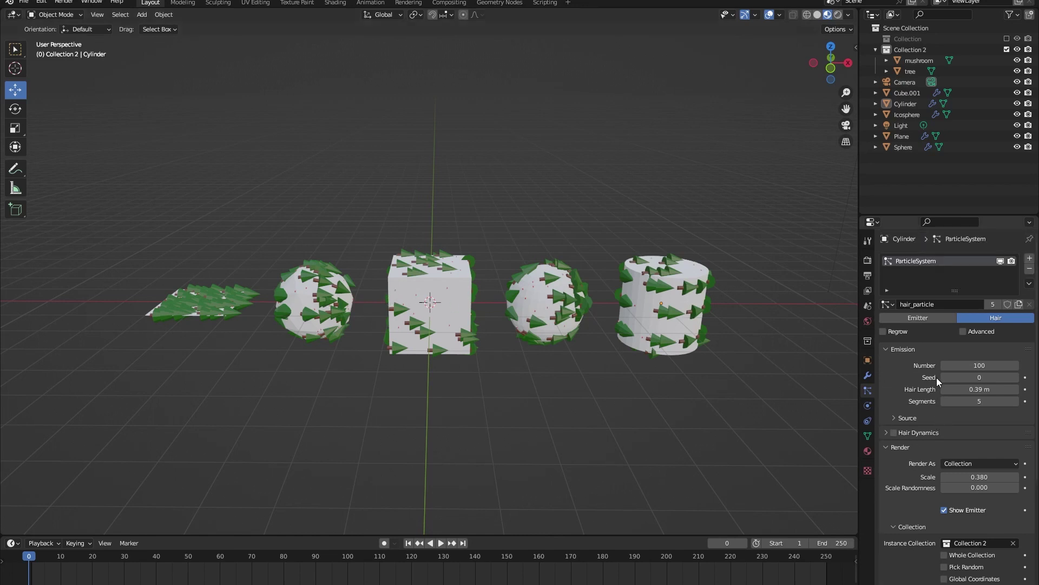
# Step: Enable advanced particle Rotation with the Orientation Axis set to Global Y
pyautogui.click(979, 332)
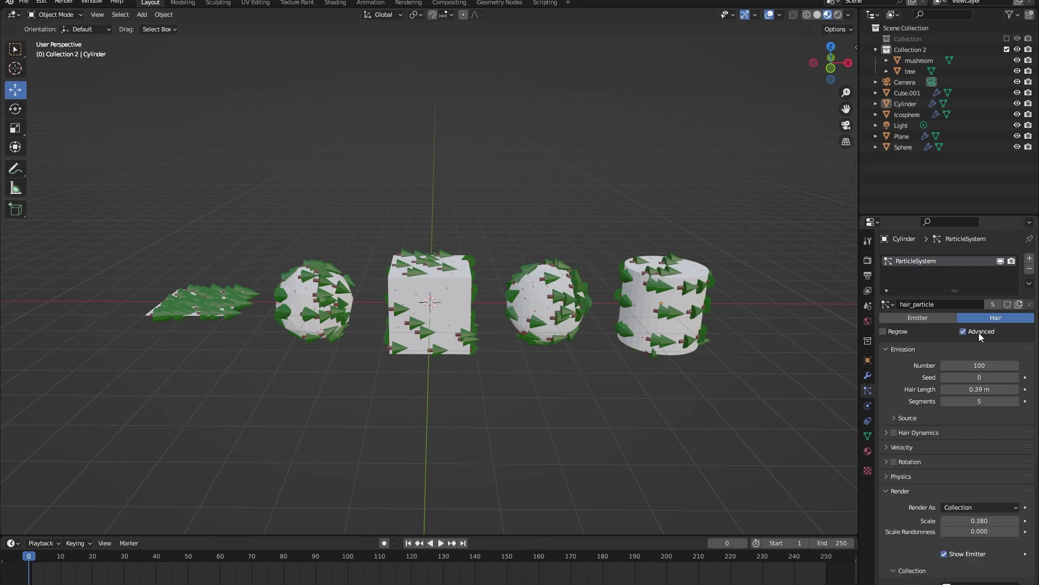
pyautogui.click(888, 460)
pyautogui.scroll(-4, 891, 460)
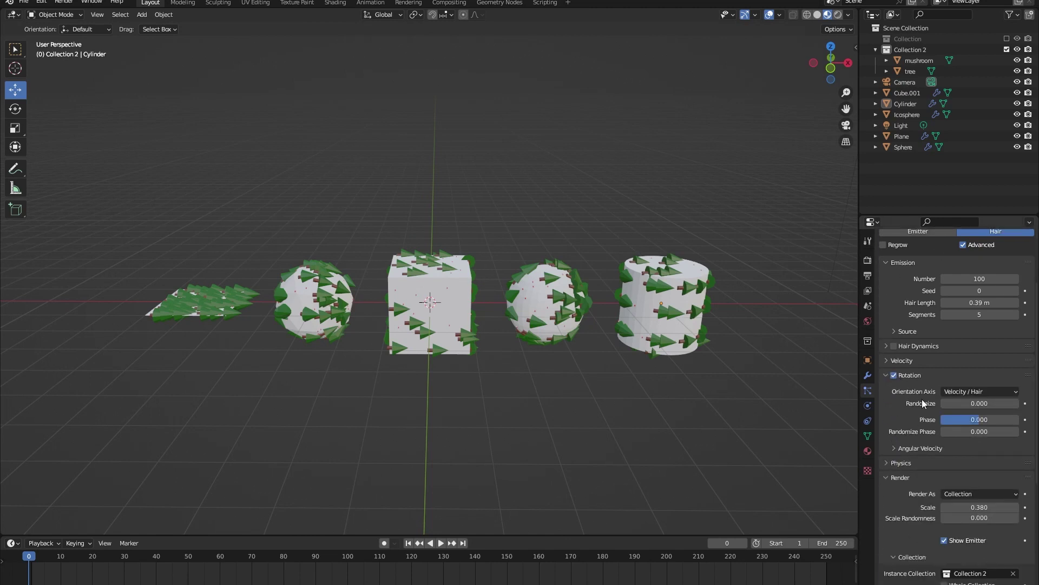
pyautogui.click(955, 394)
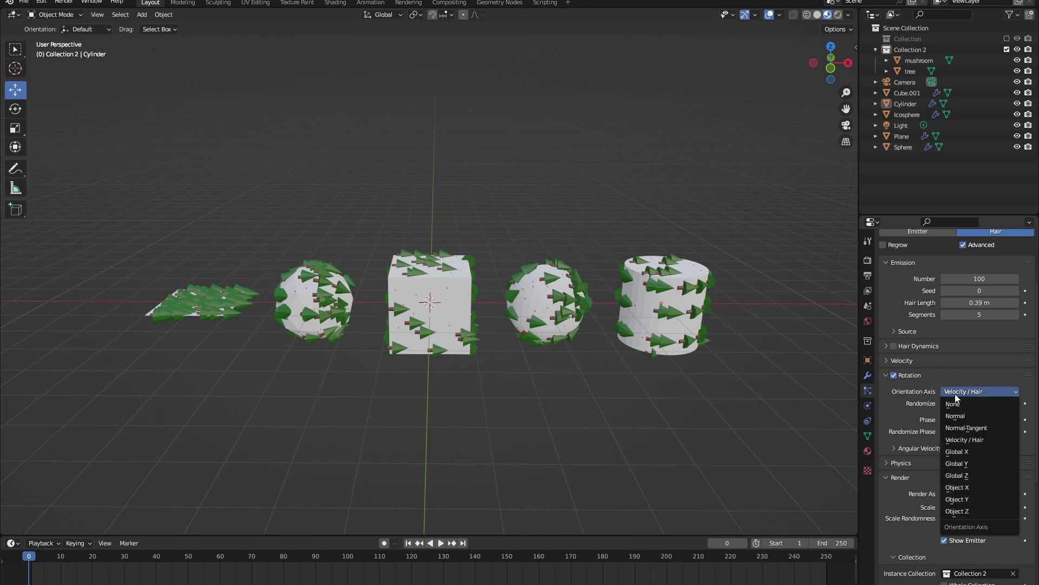
pyautogui.click(980, 475)
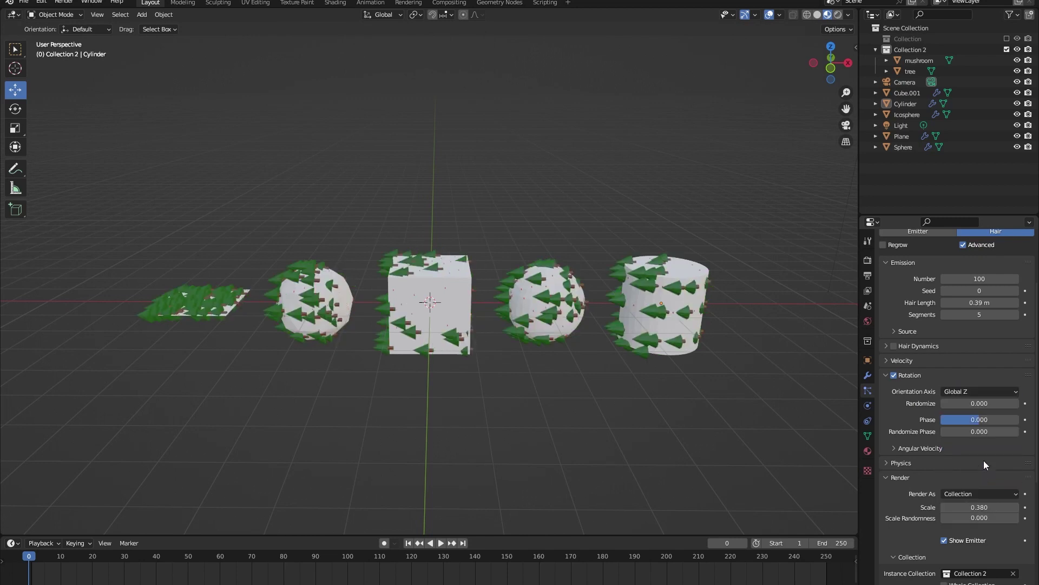
pyautogui.click(995, 392)
pyautogui.click(976, 463)
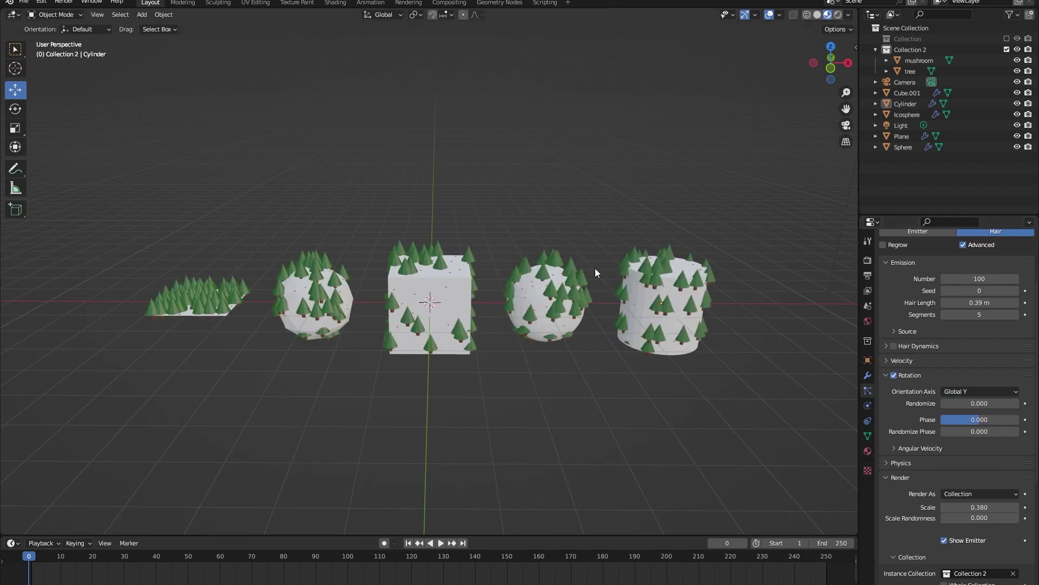
pyautogui.click(968, 391)
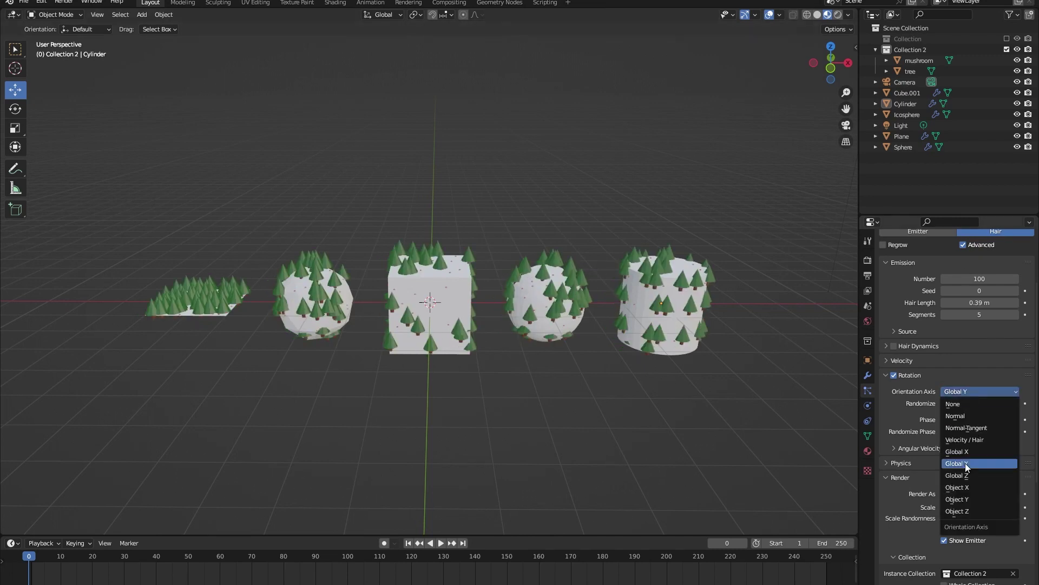
pyautogui.click(895, 405)
# Step: Orbit the view diagonally and box-select the Icosphere
pyautogui.moveTo(374, 252); pyautogui.dragTo(431, 264, button='middle')
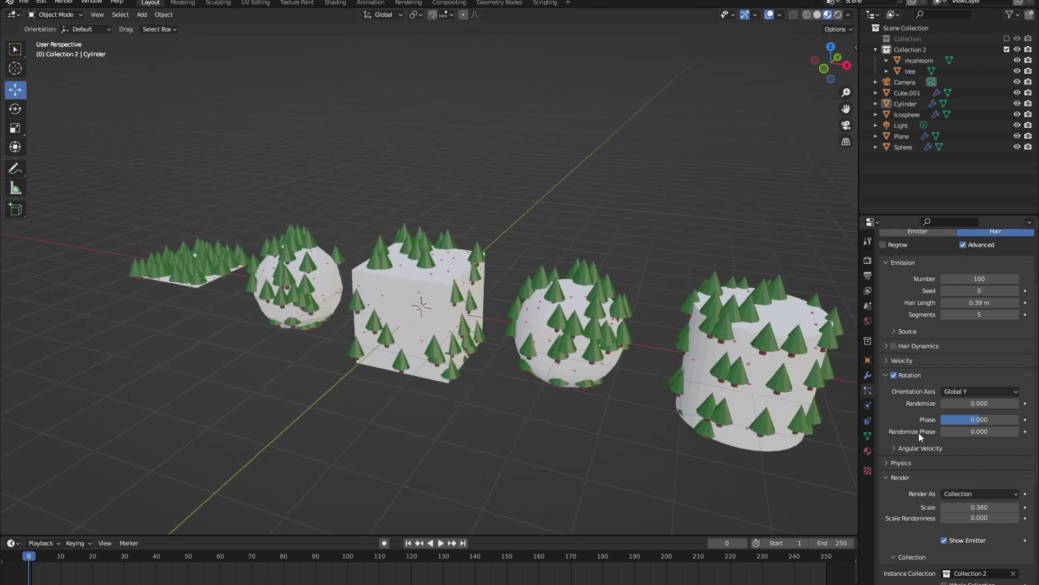
pyautogui.scroll(-5, 918, 433)
pyautogui.moveTo(747, 346); pyautogui.dragTo(651, 357, button='middle')
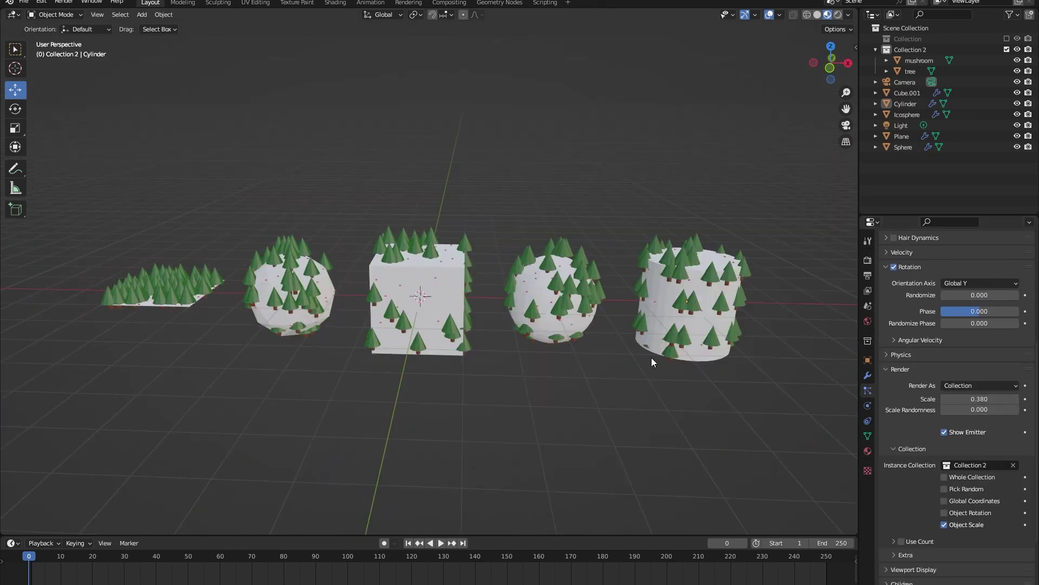
pyautogui.moveTo(290, 246); pyautogui.dragTo(325, 311)
# Step: Delete the Icosphere, Sphere, Cube.001 and Cylinder
pyautogui.press('Delete')
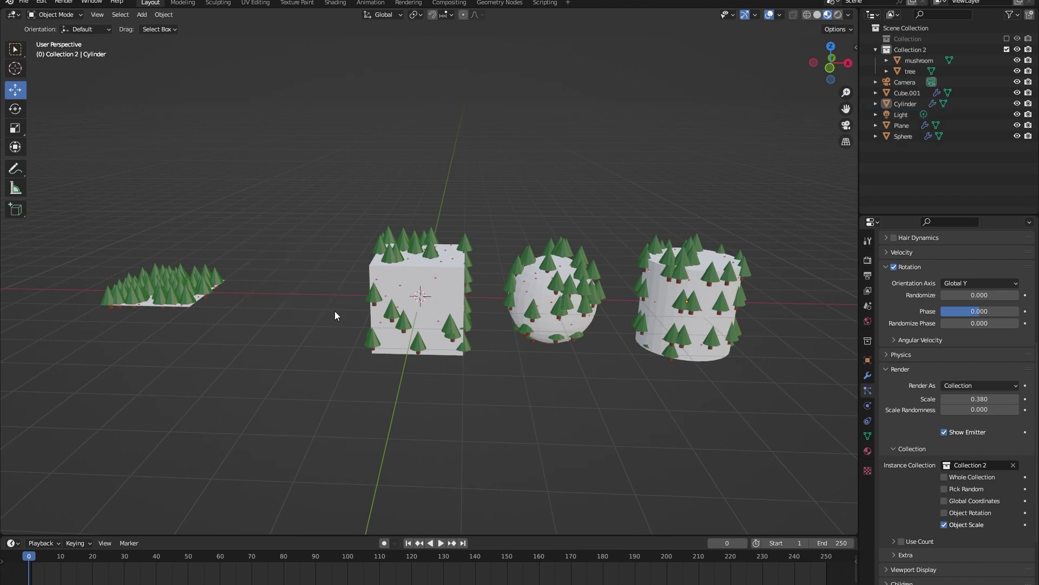
pyautogui.click(537, 286)
pyautogui.press('x')
pyautogui.click(537, 282)
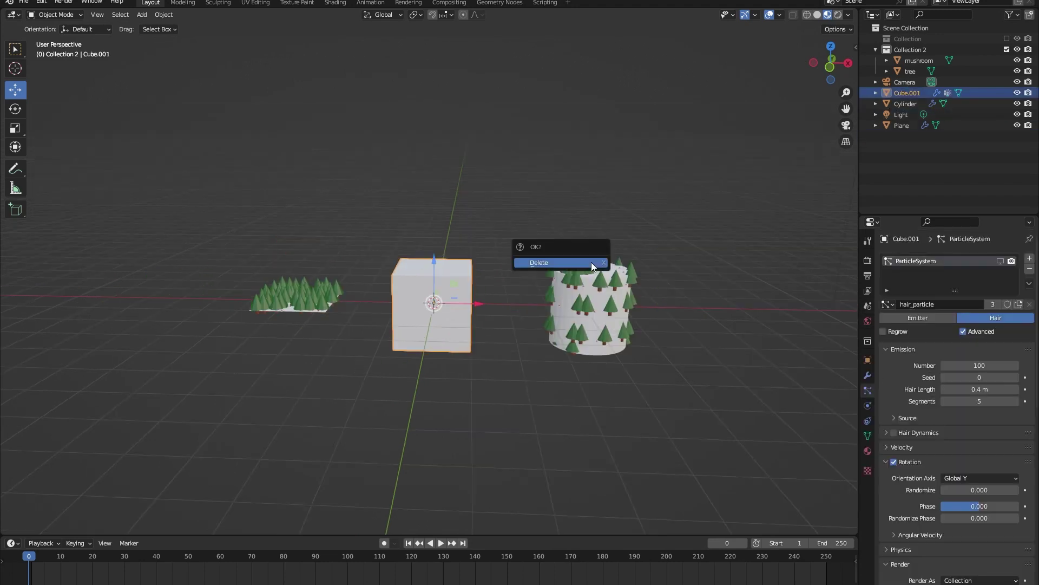
pyautogui.click(591, 262)
pyautogui.click(585, 272)
pyautogui.press('x')
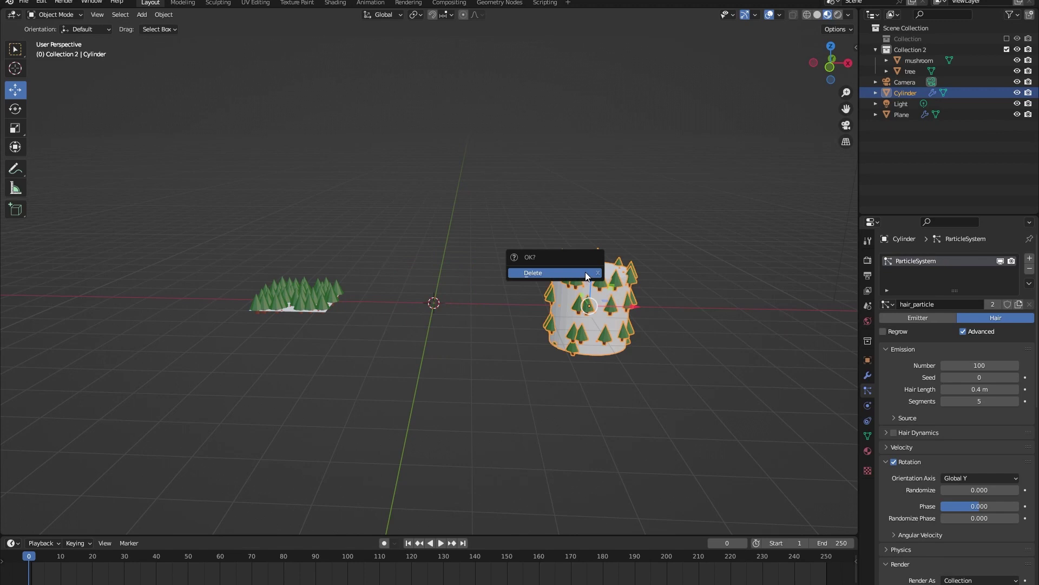
pyautogui.click(585, 272)
# Step: Move the Plane to Location X 0
pyautogui.click(349, 293)
pyautogui.click(868, 360)
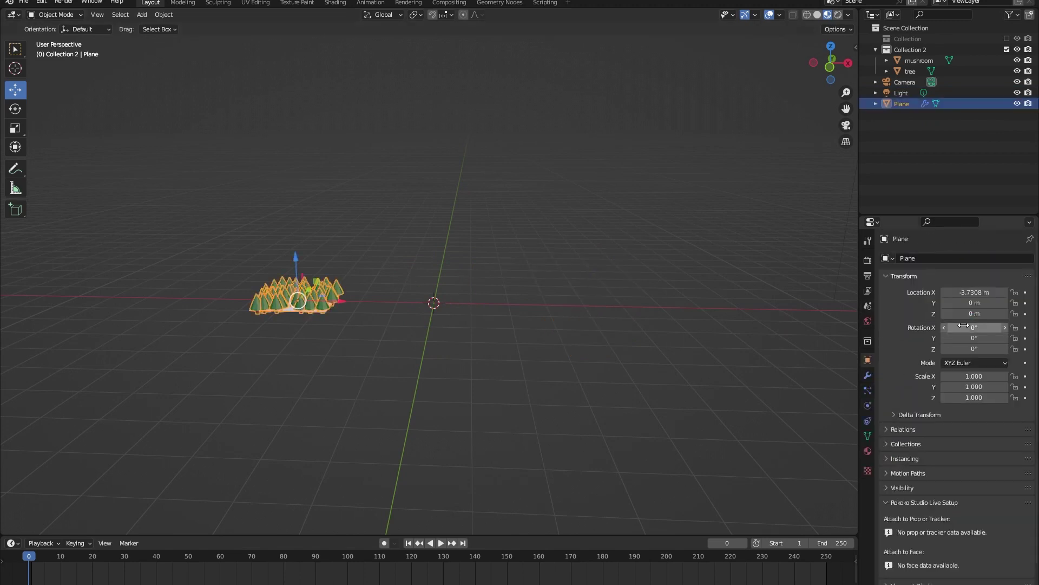
pyautogui.doubleClick(974, 292)
pyautogui.write('0')
pyautogui.press('Return')
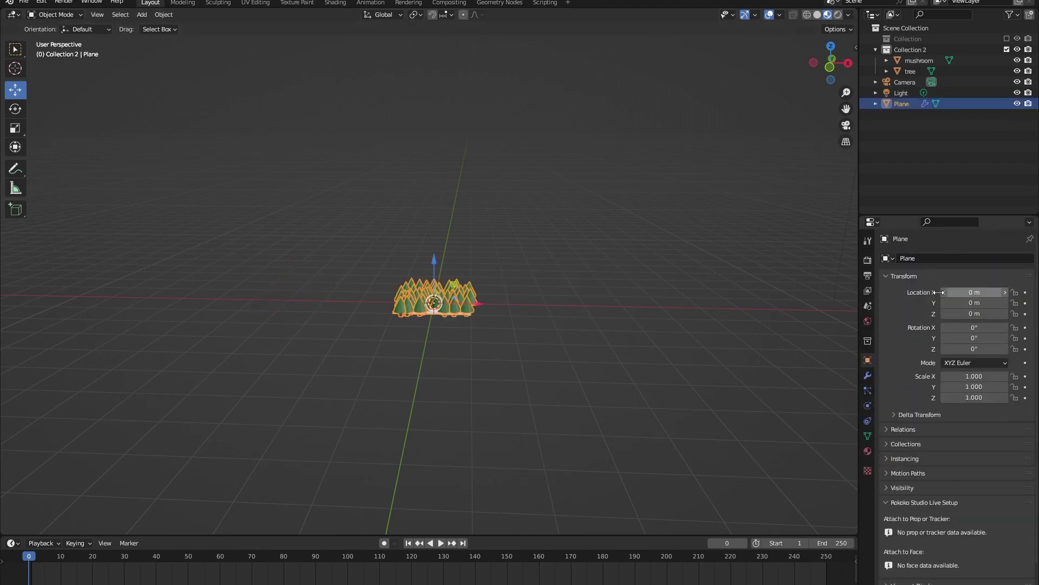
# Step: Scale the Plane down uniformly to 7.393 and orbit to a lower view
pyautogui.click(574, 248)
pyautogui.click(456, 304)
pyautogui.press('s')
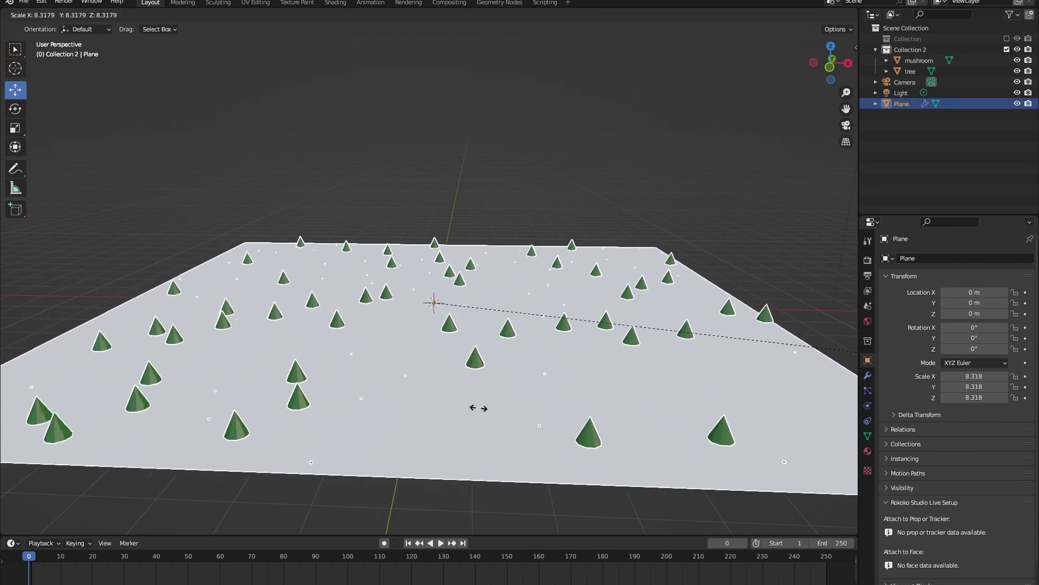
pyautogui.click(428, 241)
pyautogui.moveTo(434, 268); pyautogui.dragTo(490, 295, button='middle')
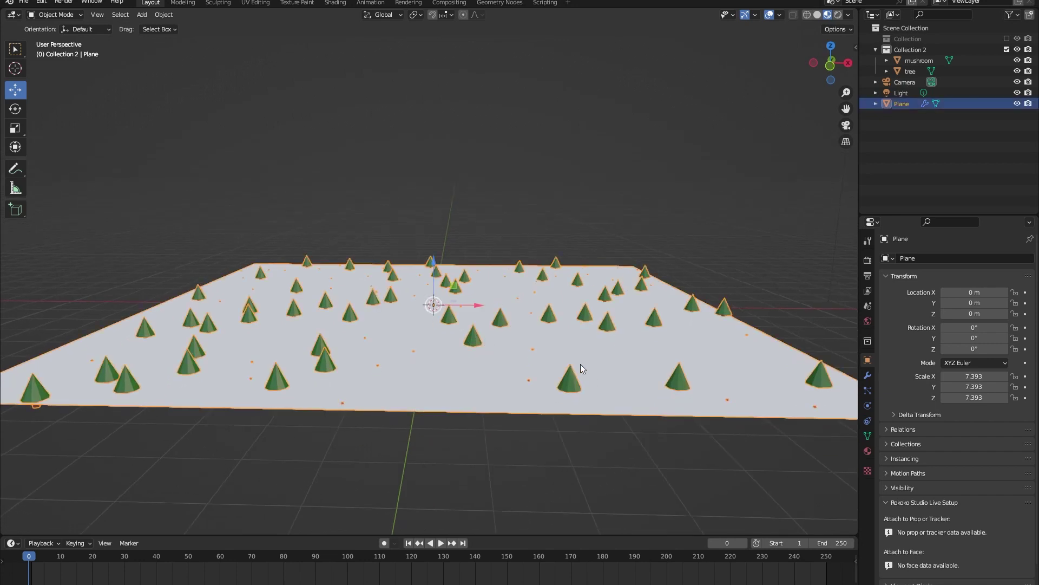
# Step: Set the plane's hair particle Scale to 1.050 with 0.272 scale randomness
pyautogui.click(868, 375)
pyautogui.click(868, 390)
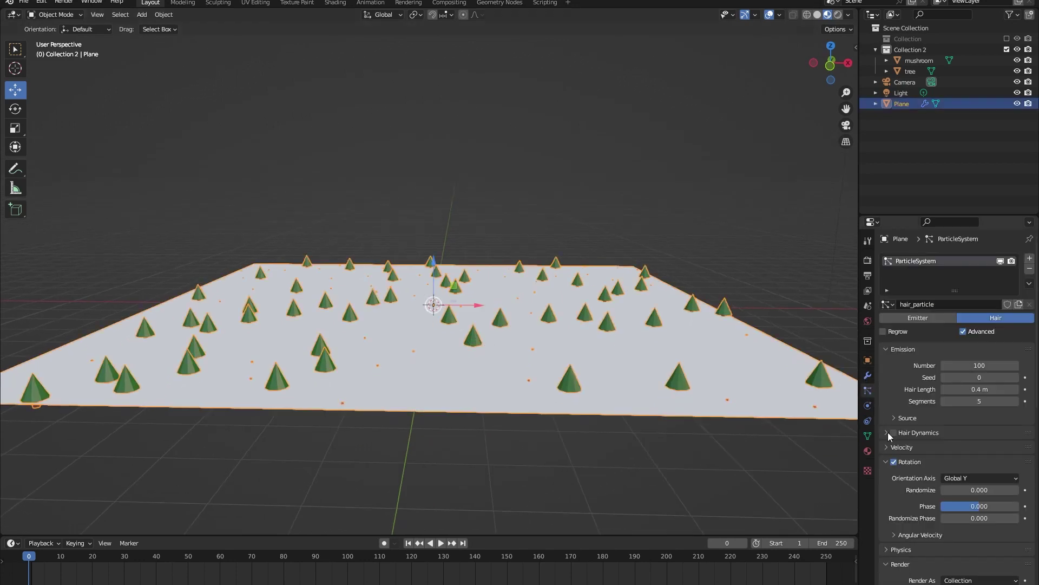
pyautogui.scroll(-10, 888, 432)
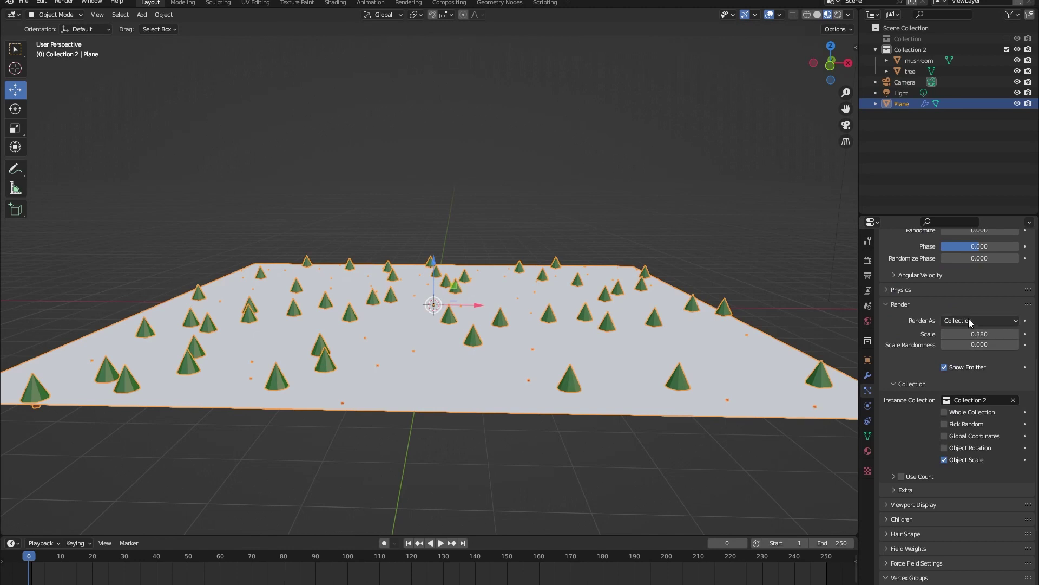
pyautogui.moveTo(983, 333); pyautogui.dragTo(1009, 344)
# Step: Orbit around the forest to inspect it and bring the original tree and mushroom into view
pyautogui.moveTo(749, 350); pyautogui.dragTo(687, 333, button='middle')
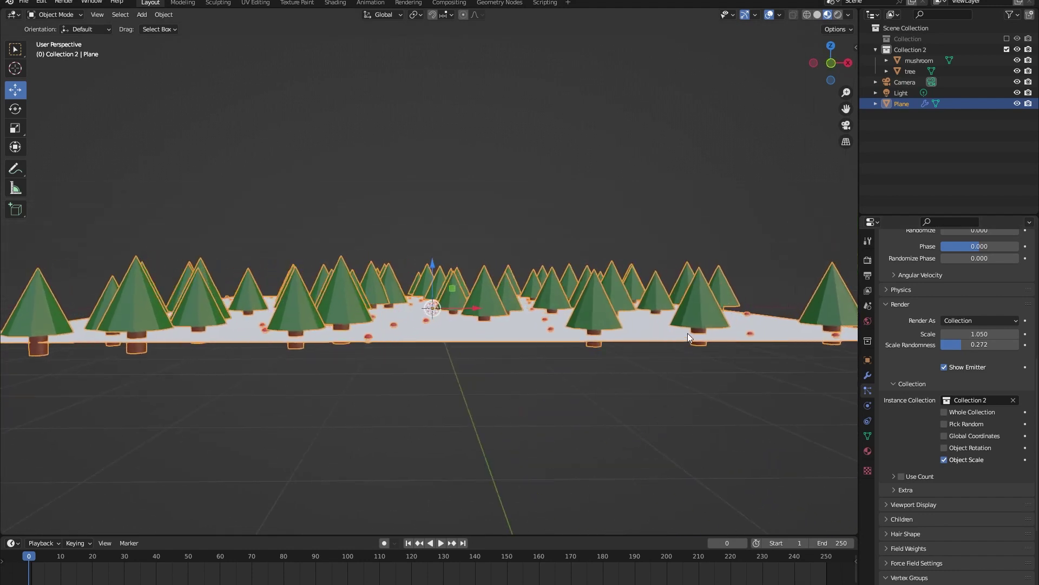
pyautogui.click(576, 388)
pyautogui.moveTo(595, 344)
pyautogui.mouseDown(button='middle')
pyautogui.moveTo(425, 360)
pyautogui.moveTo(590, 361)
pyautogui.mouseUp(button='middle')
pyautogui.moveTo(332, 444); pyautogui.dragTo(343, 417, button='middle')
pyautogui.scroll(4, 340, 426)
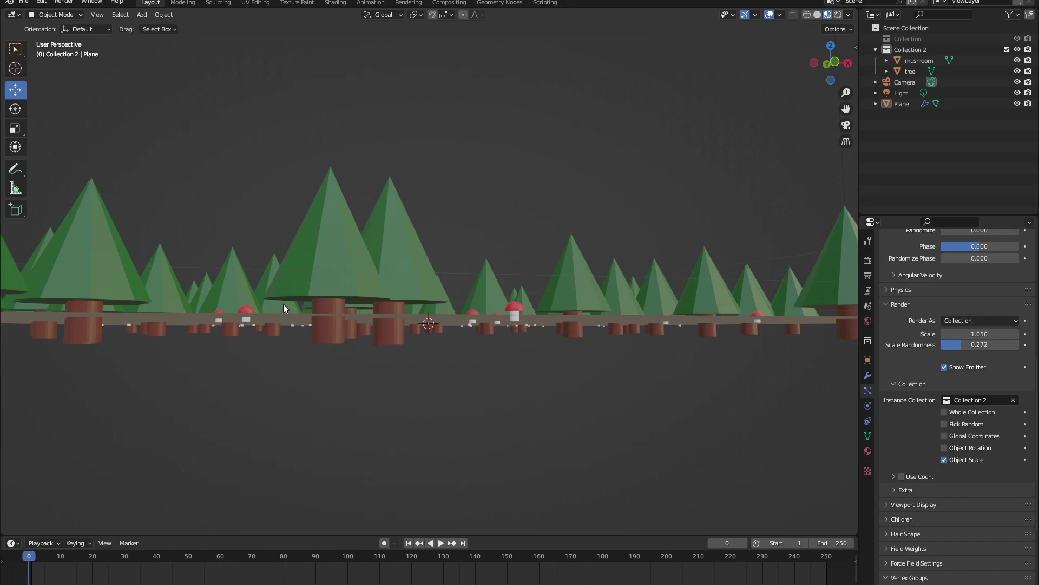
pyautogui.keyDown('shift'); pyautogui.moveTo(326, 344); pyautogui.dragTo(613, 279, button='middle'); pyautogui.keyUp('shift')
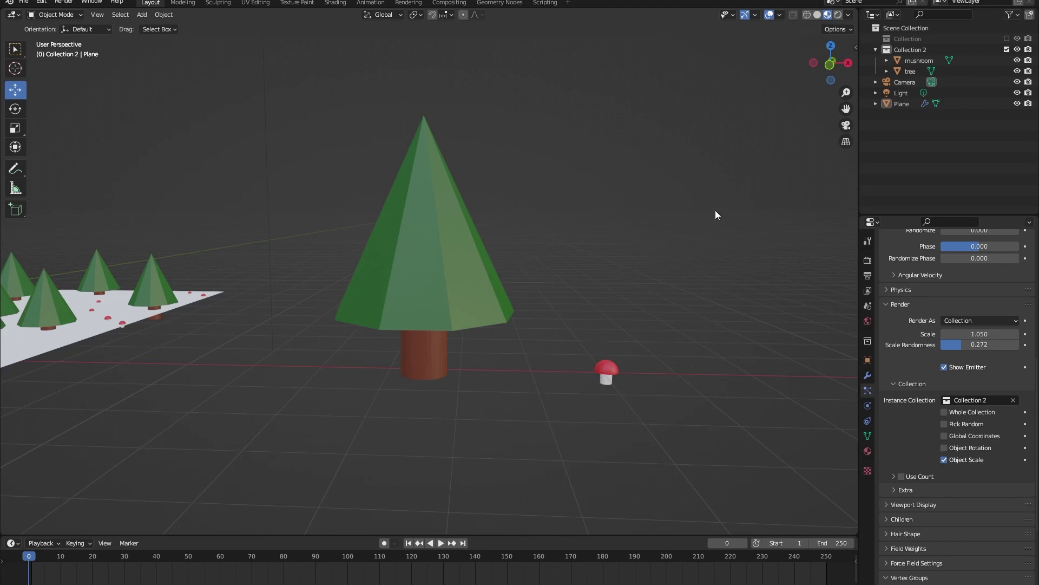
# Step: Hide the plane and its particles using its Outliner eye icon
pyautogui.click(449, 239)
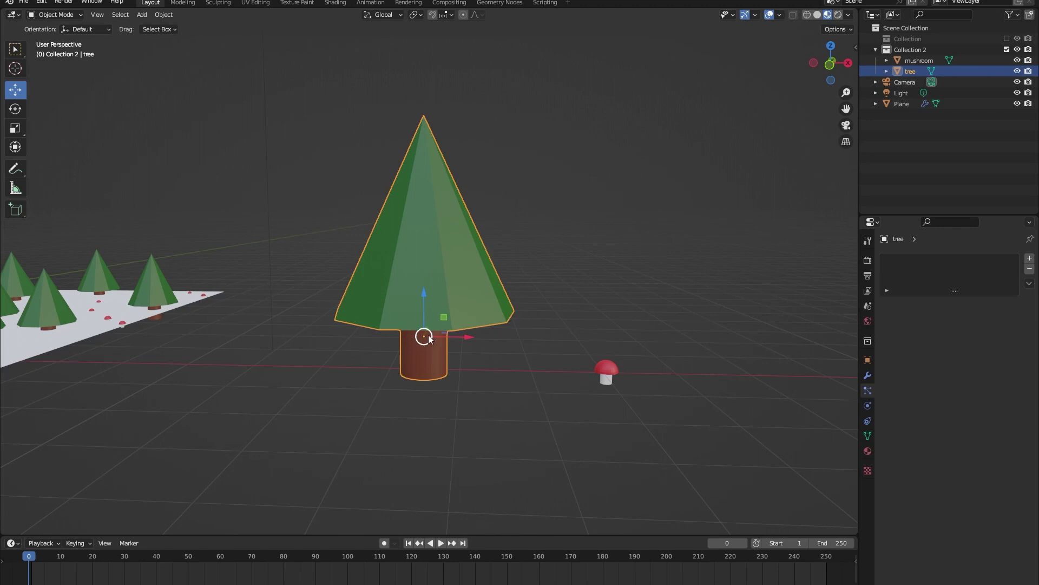
pyautogui.click(603, 381)
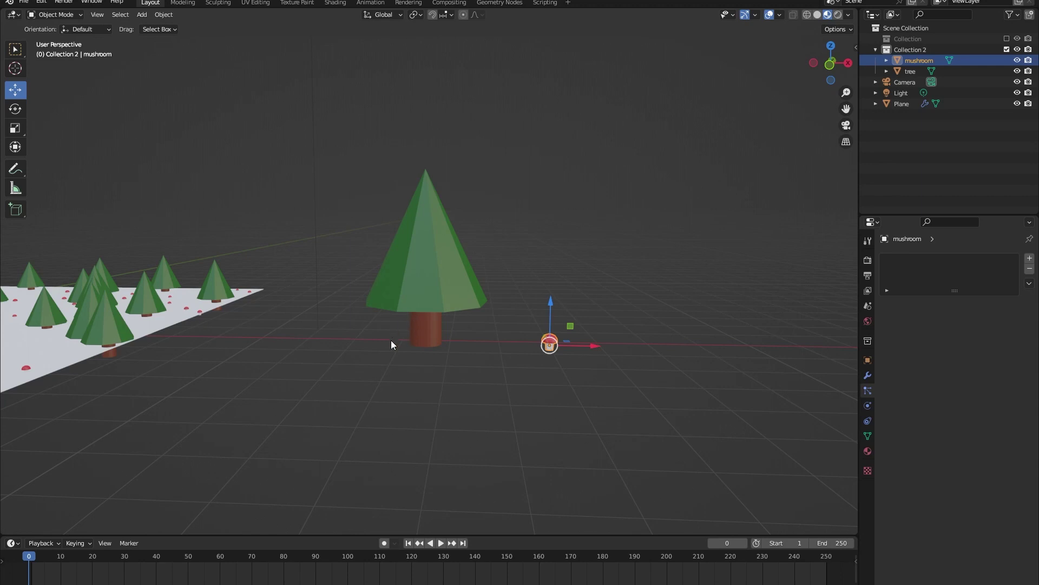
pyautogui.scroll(-4, 411, 344)
pyautogui.click(269, 315)
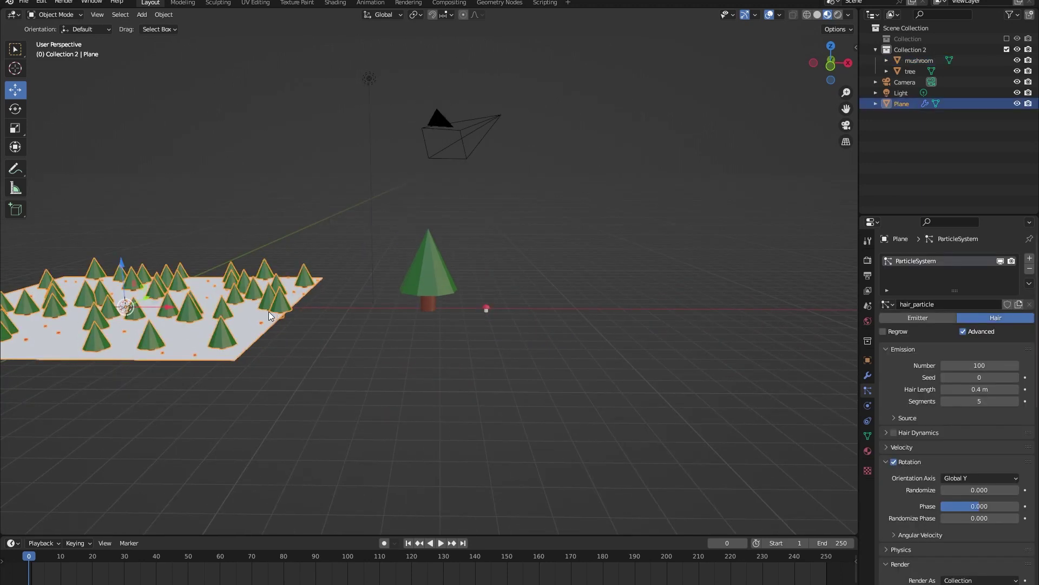
pyautogui.click(1018, 103)
# Step: Set the tree's Location X to 0
pyautogui.keyDown('shift'); pyautogui.moveTo(275, 323); pyautogui.dragTo(622, 293, button='middle'); pyautogui.keyUp('shift')
pyautogui.click(622, 293)
pyautogui.moveTo(645, 297); pyautogui.dragTo(305, 289)
pyautogui.click(866, 360)
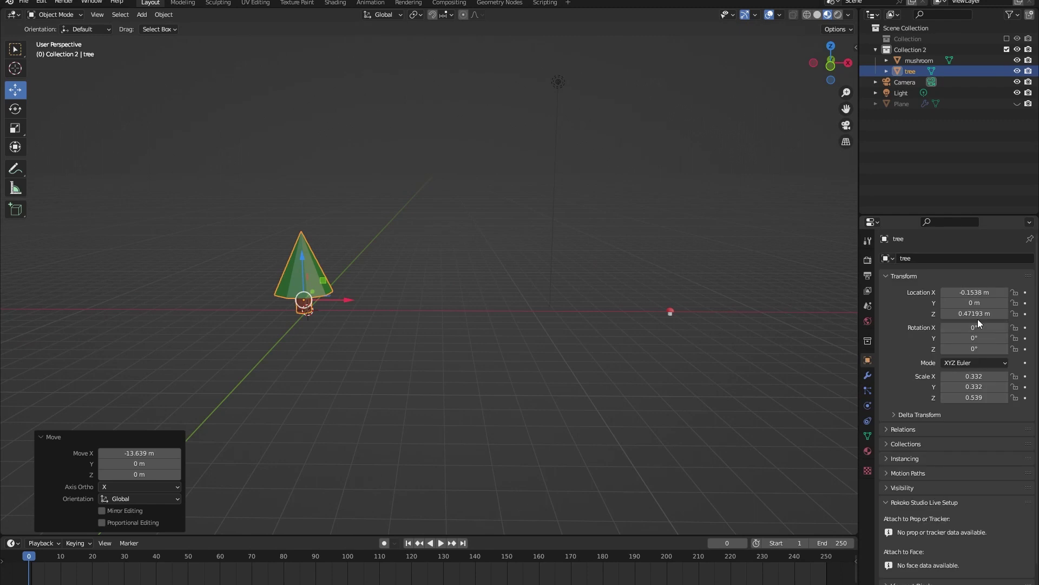
pyautogui.doubleClick(975, 292)
pyautogui.write('0')
pyautogui.press('Return')
# Step: Raise the tree along Z to 0.519 m
pyautogui.keyDown('shift'); pyautogui.moveTo(331, 358); pyautogui.dragTo(442, 343, button='middle'); pyautogui.keyUp('shift')
pyautogui.scroll(4, 440, 355)
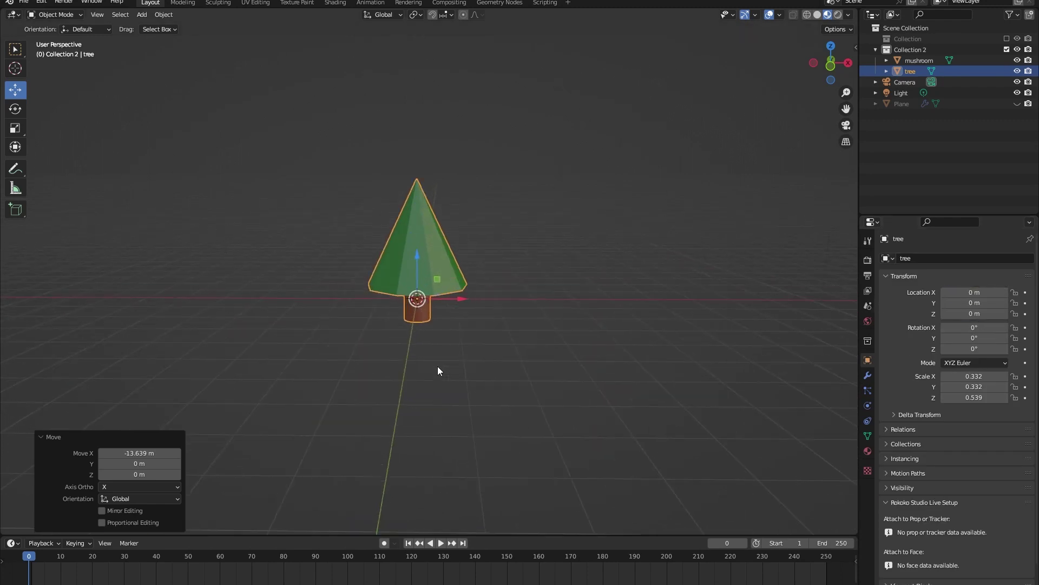
pyautogui.click(456, 411)
pyautogui.scroll(4, 433, 378)
pyautogui.moveTo(485, 397); pyautogui.dragTo(534, 373, button='middle')
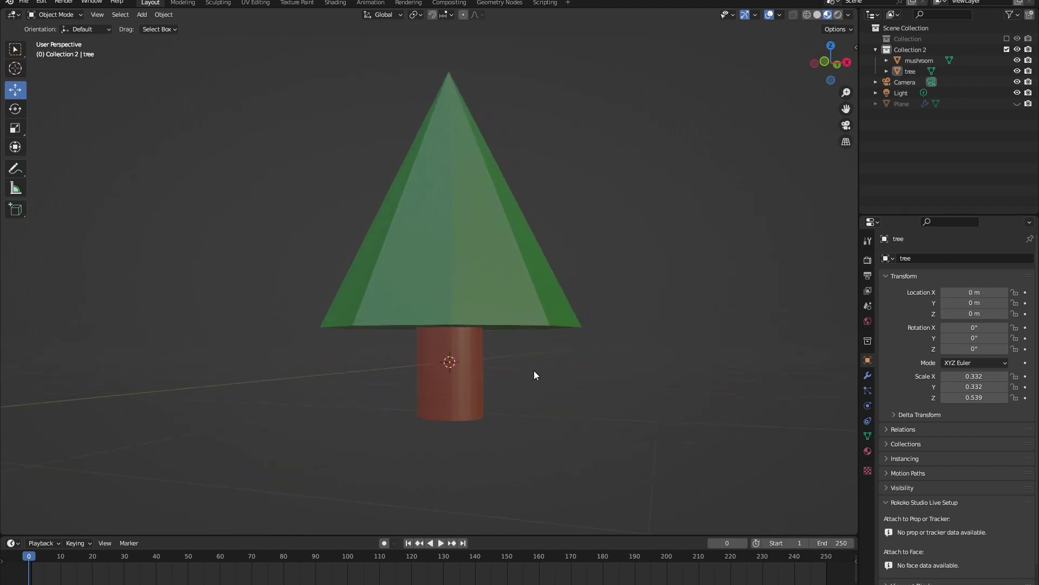
pyautogui.click(491, 314)
pyautogui.moveTo(453, 316); pyautogui.dragTo(472, 265)
pyautogui.moveTo(444, 348); pyautogui.dragTo(492, 370, button='middle')
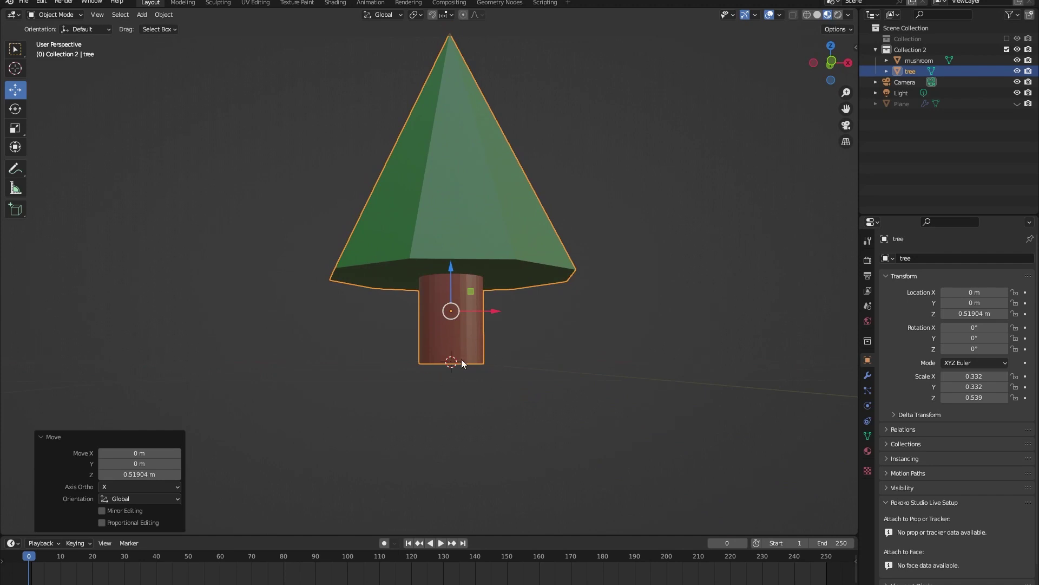
# Step: Set the tree's origin to its base with Origin to 3D Cursor, then shift it along X
pyautogui.rightClick(456, 240)
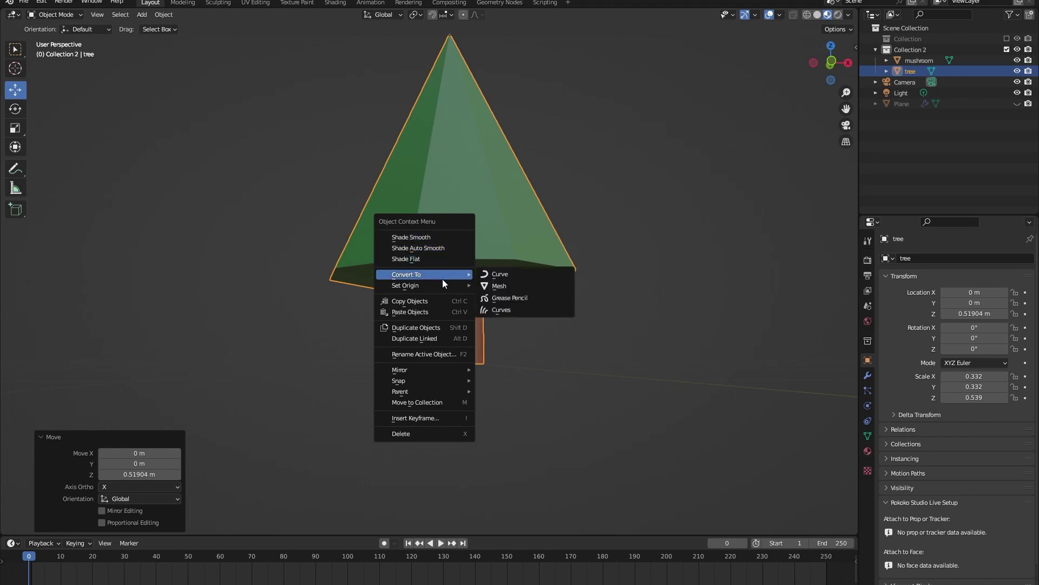
pyautogui.moveTo(439, 285)
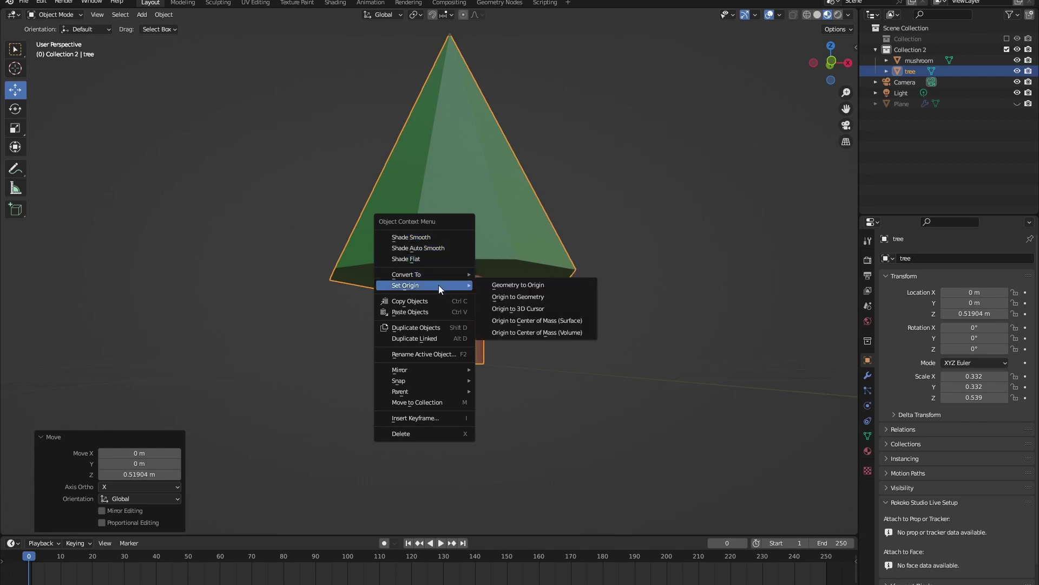
pyautogui.click(504, 309)
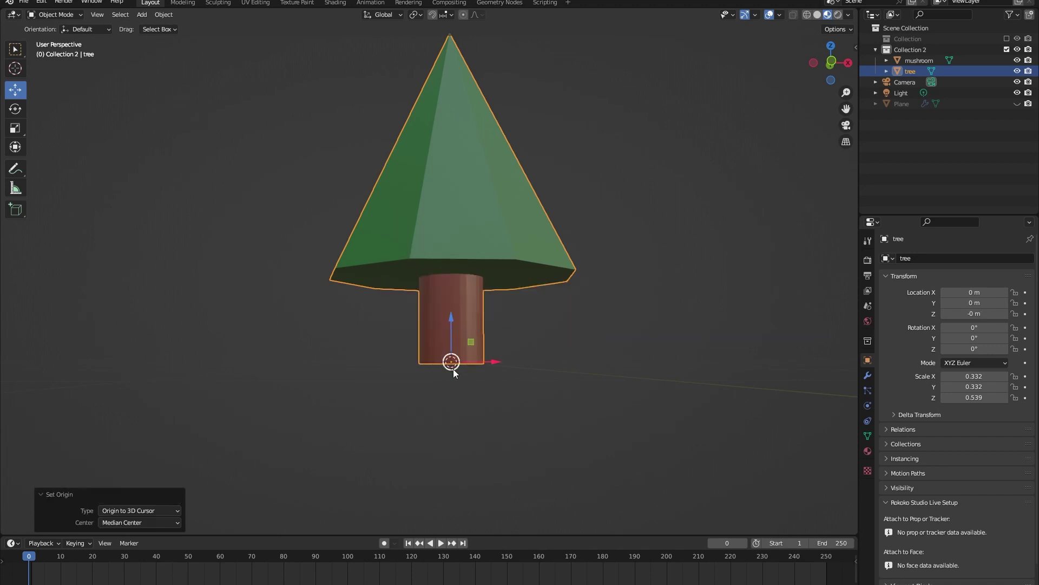
pyautogui.moveTo(468, 375); pyautogui.dragTo(524, 412, button='middle')
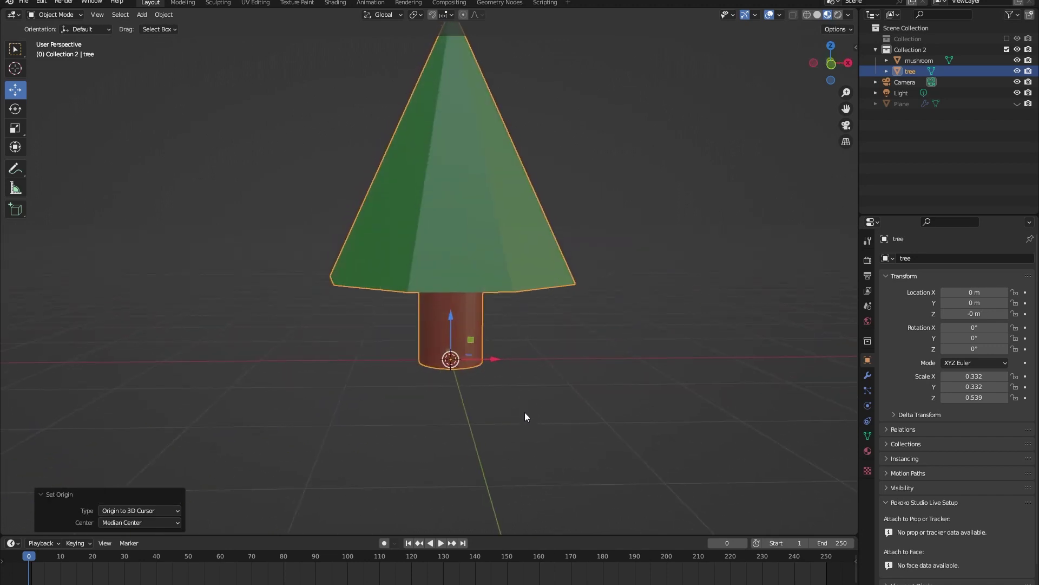
pyautogui.scroll(-3, 520, 407)
pyautogui.scroll(-2, 517, 404)
pyautogui.scroll(2, 515, 366)
pyautogui.scroll(-2, 515, 365)
pyautogui.moveTo(515, 365); pyautogui.dragTo(471, 304, button='middle')
pyautogui.moveTo(470, 303)
pyautogui.mouseDown()
pyautogui.moveTo(802, 303)
pyautogui.moveTo(465, 295)
pyautogui.mouseUp()
# Step: Set the mushroom's origin to the 3D cursor and move it along X to 14.685 m
pyautogui.click(739, 296)
pyautogui.scroll(5, 490, 311)
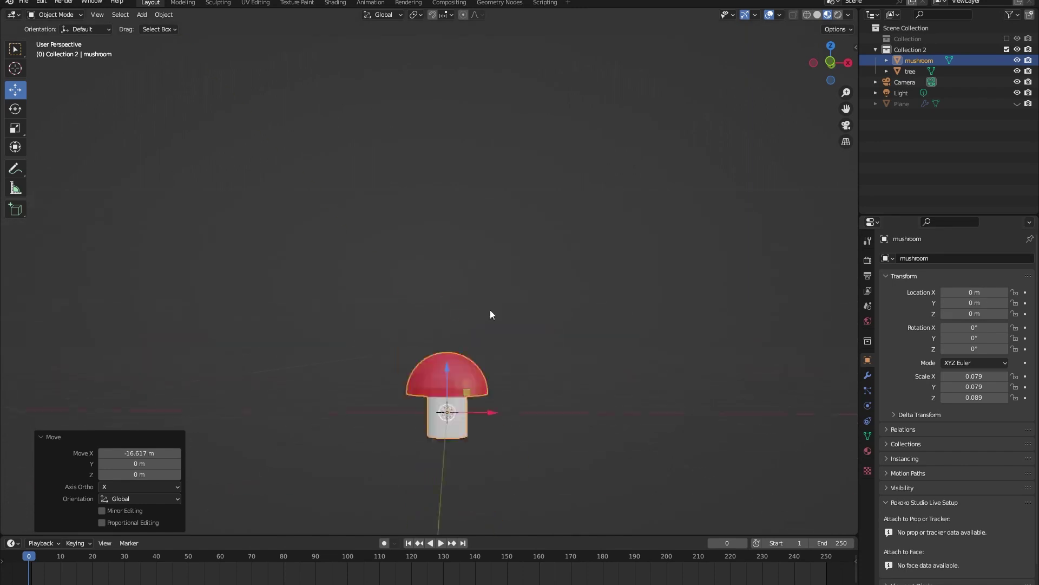
pyautogui.rightClick(441, 300)
pyautogui.click(534, 304)
pyautogui.scroll(-5, 471, 286)
pyautogui.moveTo(471, 286); pyautogui.dragTo(666, 291)
pyautogui.scroll(4, 538, 291)
pyautogui.scroll(2, 537, 291)
pyautogui.click(555, 263)
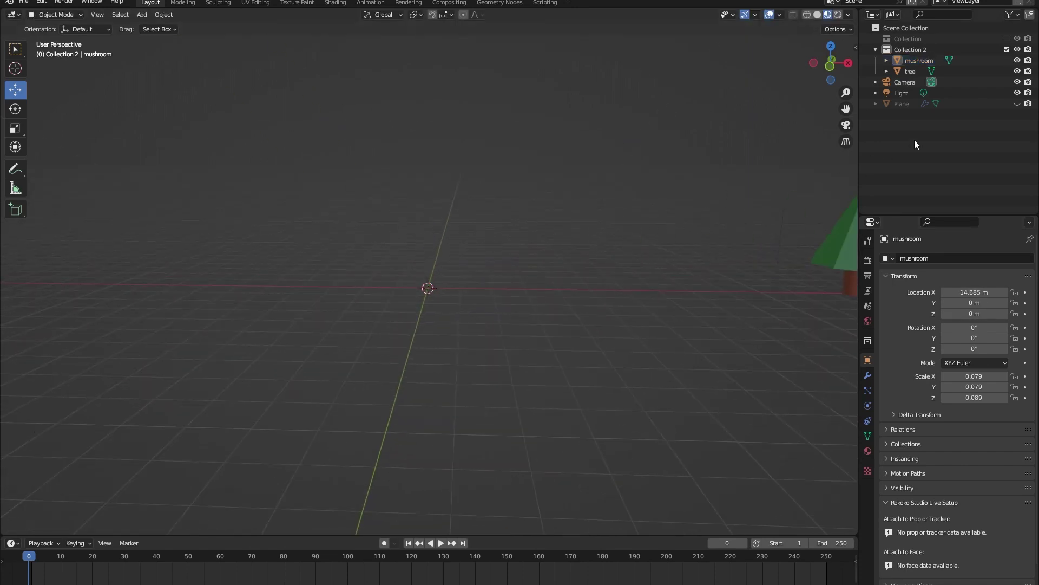
# Step: Unhide the Plane and give it a new material with a light green Base Color
pyautogui.click(1017, 104)
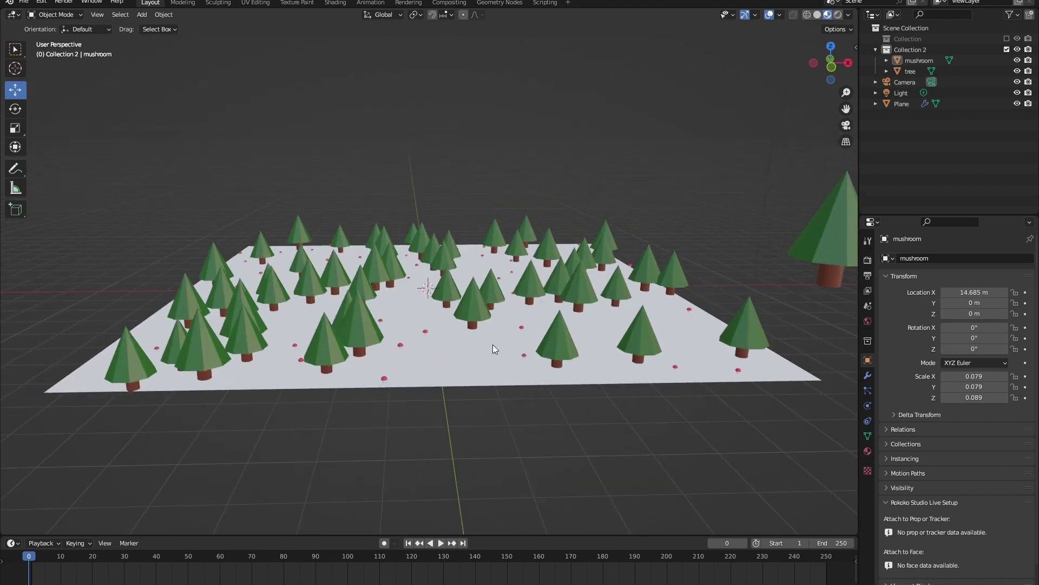
pyautogui.click(431, 317)
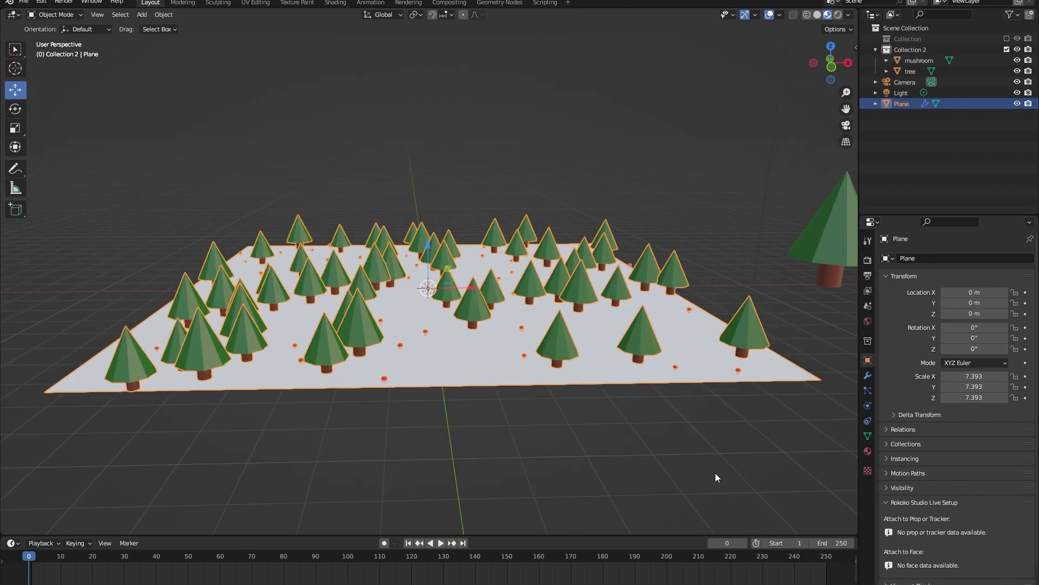
pyautogui.click(868, 452)
pyautogui.click(937, 307)
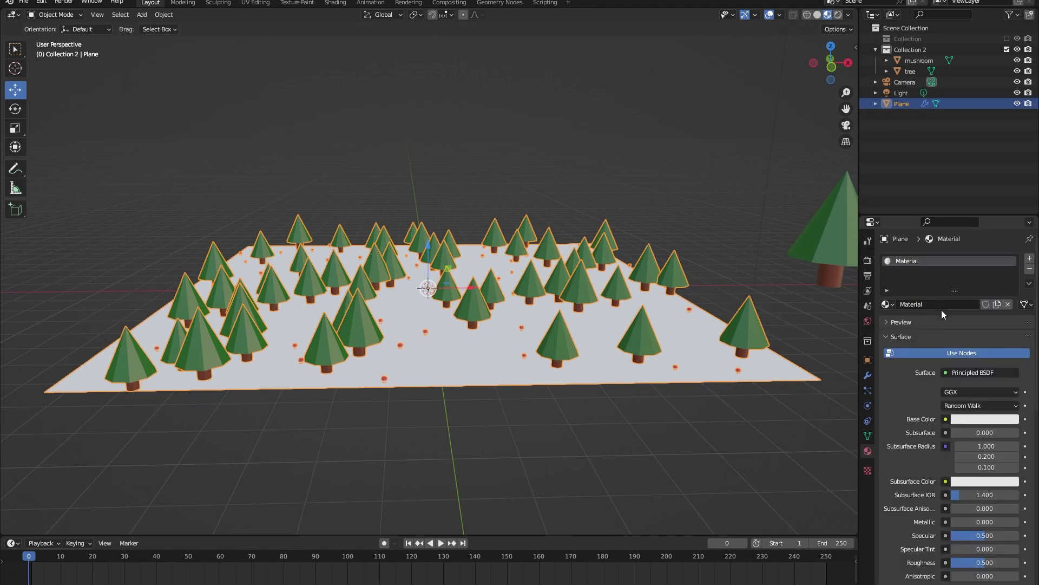
pyautogui.click(985, 419)
pyautogui.moveTo(963, 303); pyautogui.dragTo(942, 302)
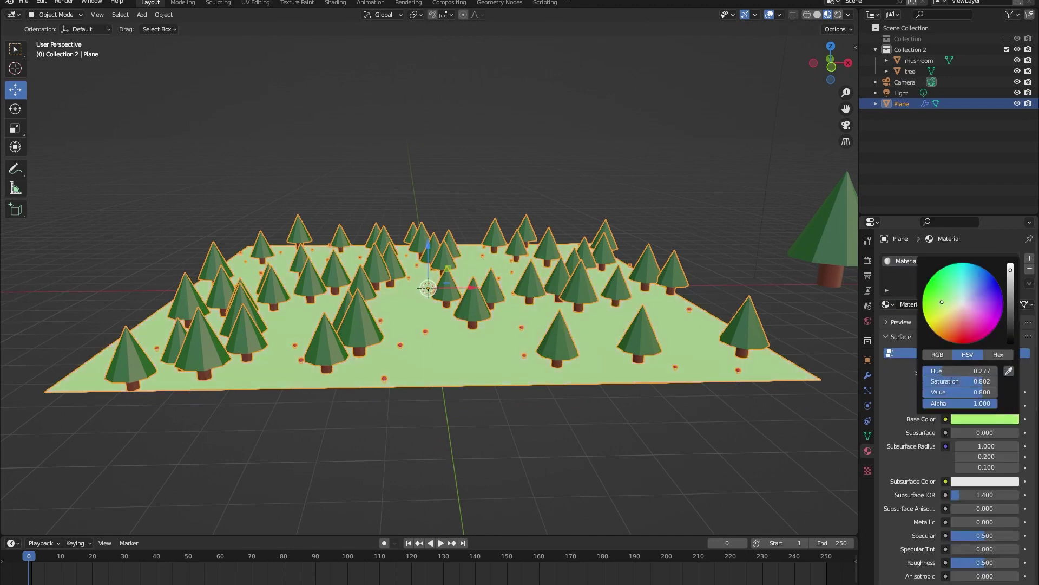
pyautogui.click(711, 276)
pyautogui.moveTo(515, 241); pyautogui.dragTo(596, 241, button='middle')
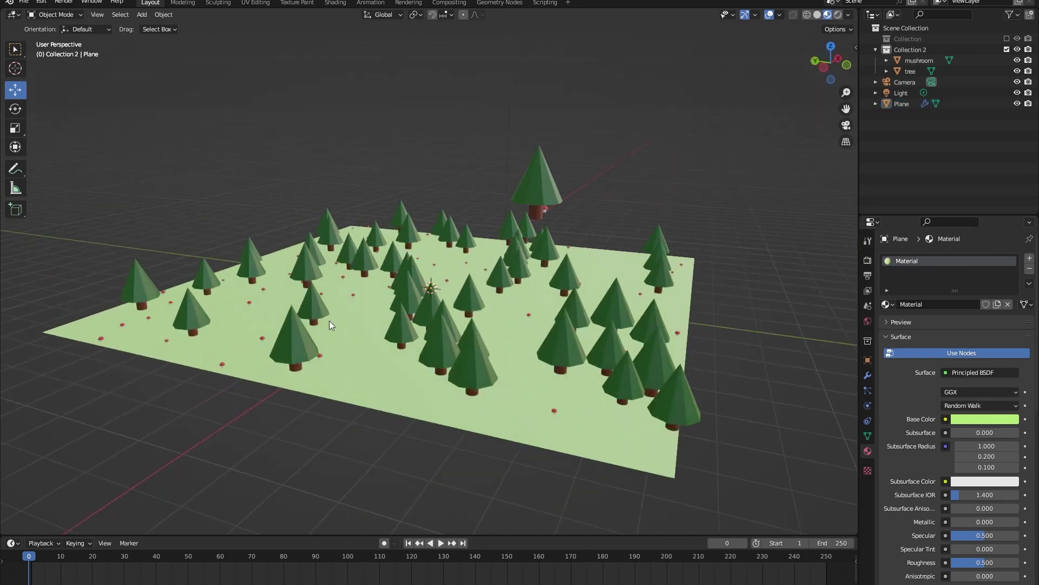
pyautogui.moveTo(702, 216); pyautogui.dragTo(575, 220, button='middle')
pyautogui.click(594, 277)
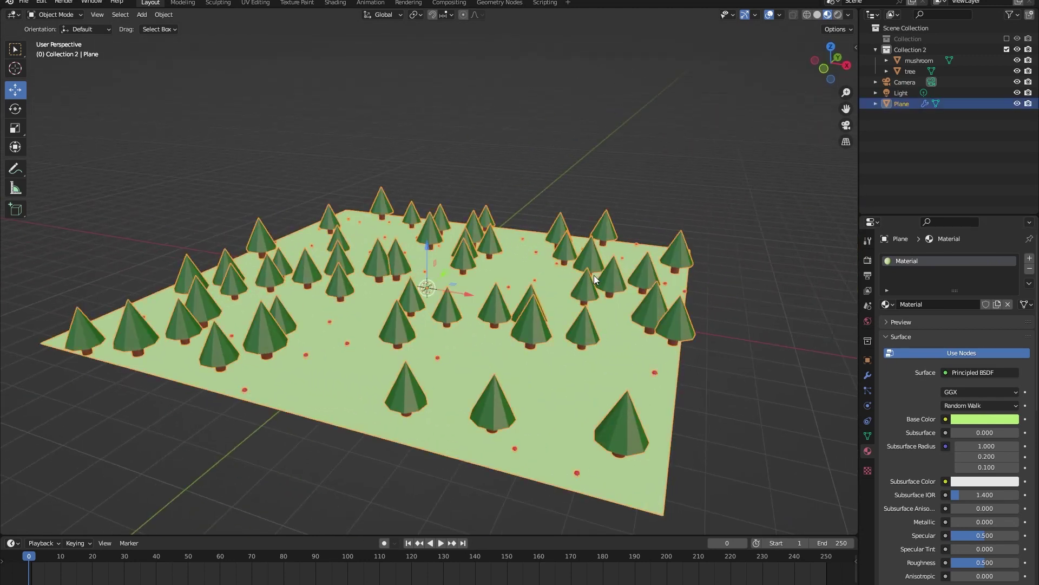
# Step: Adjust the tree particle count and set rotation Randomize 0.041, Phase −0.027, Randomize Phase 0.054
pyautogui.click(868, 389)
pyautogui.click(980, 365)
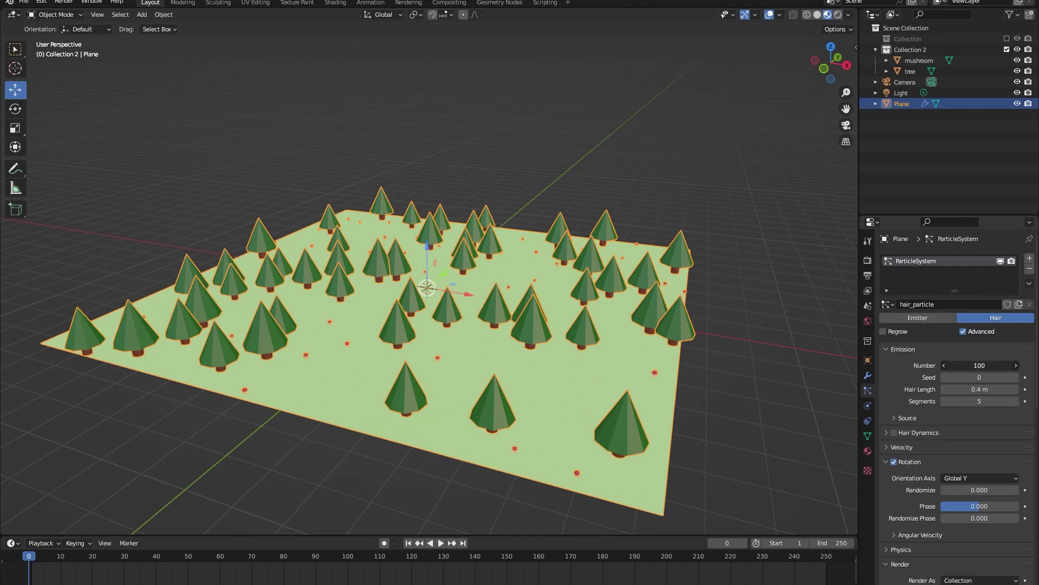
pyautogui.write('37')
pyautogui.press('Return')
pyautogui.moveTo(979, 366)
pyautogui.mouseDown()
pyautogui.moveTo(1002, 366)
pyautogui.moveTo(990, 389)
pyautogui.moveTo(979, 389)
pyautogui.moveTo(980, 377)
pyautogui.moveTo(996, 377)
pyautogui.moveTo(952, 366)
pyautogui.moveTo(1010, 365)
pyautogui.moveTo(958, 365)
pyautogui.moveTo(978, 365)
pyautogui.mouseUp()
pyautogui.scroll(3, 271, 275)
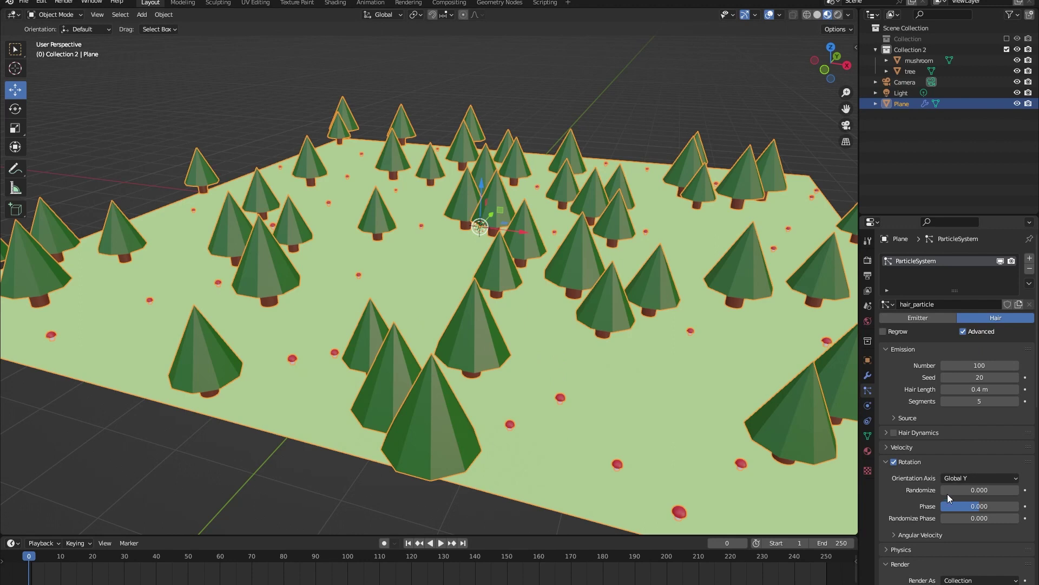
pyautogui.moveTo(962, 490); pyautogui.dragTo(986, 511)
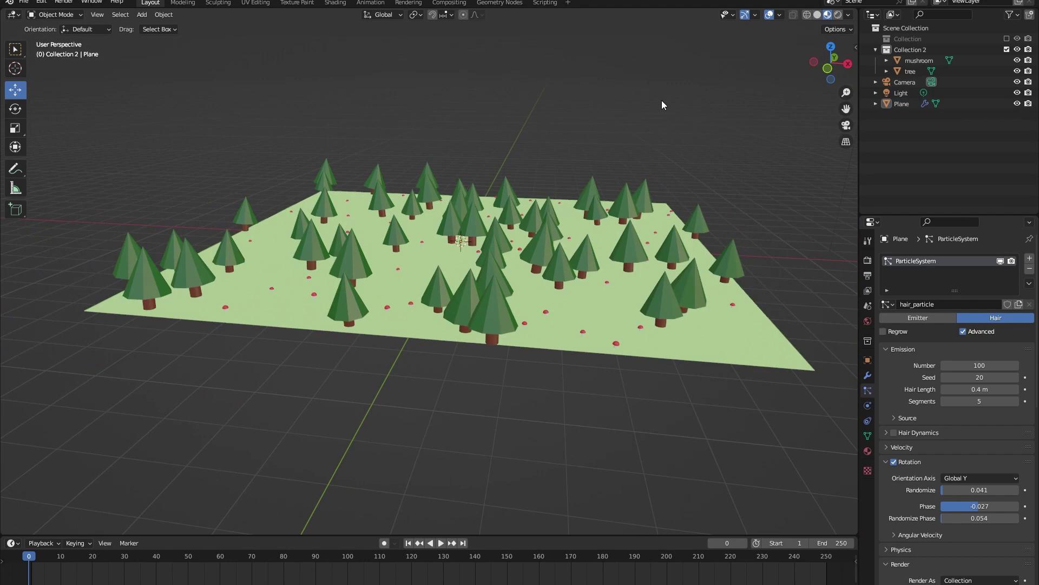
pyautogui.scroll(4, 651, 119)
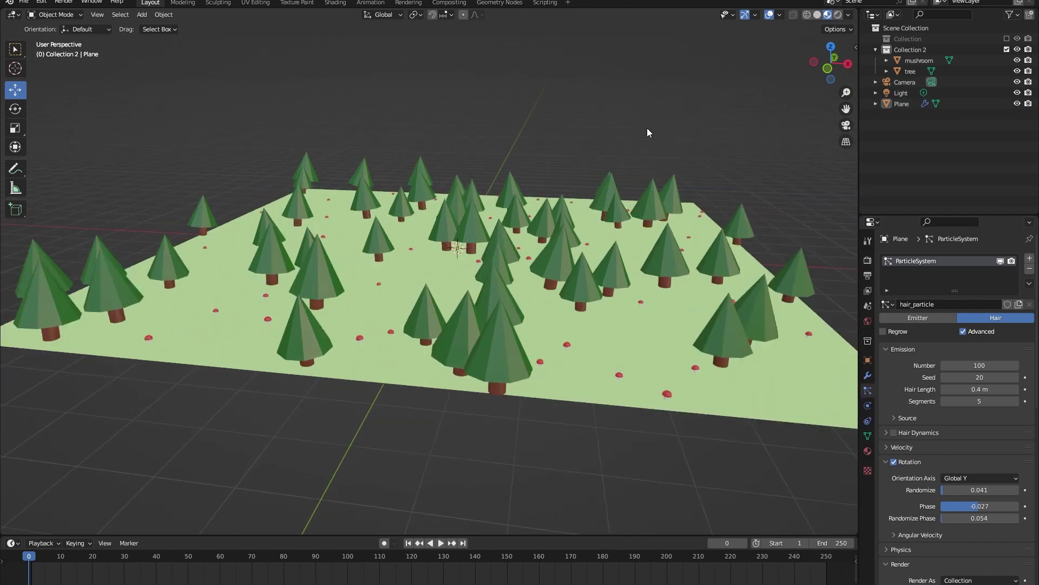